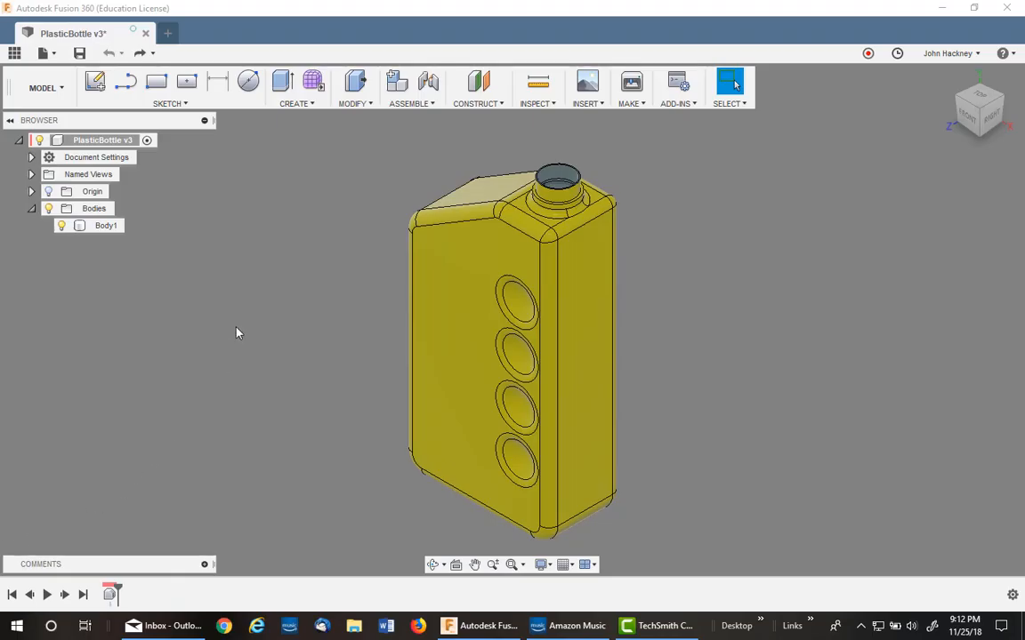
Step: Construct a plane through the two parallel straight edges at the bottle's top shoulder, one on each long side
click(492, 228)
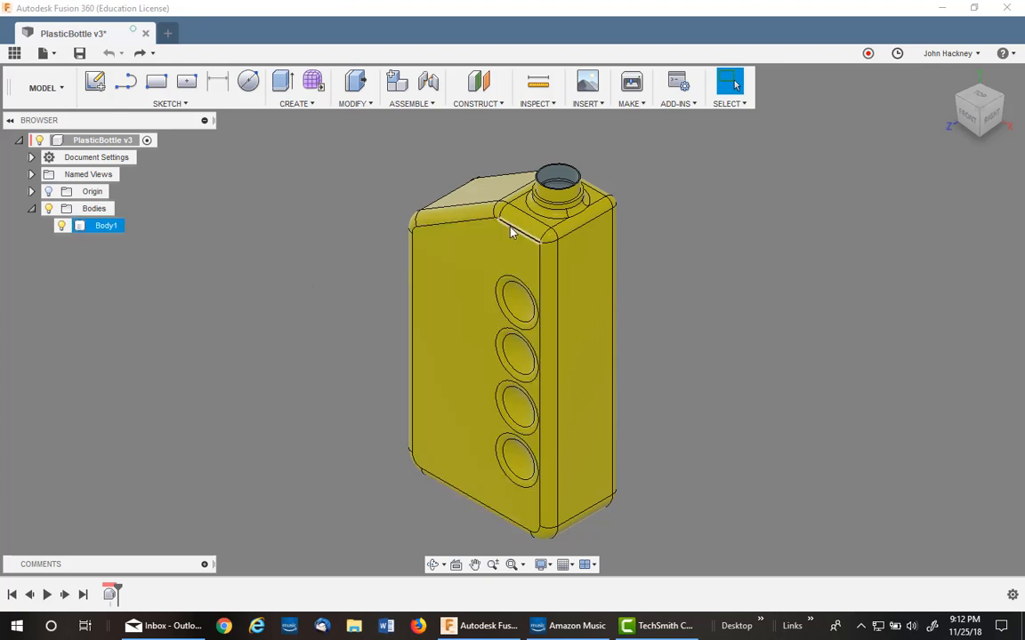
click(423, 197)
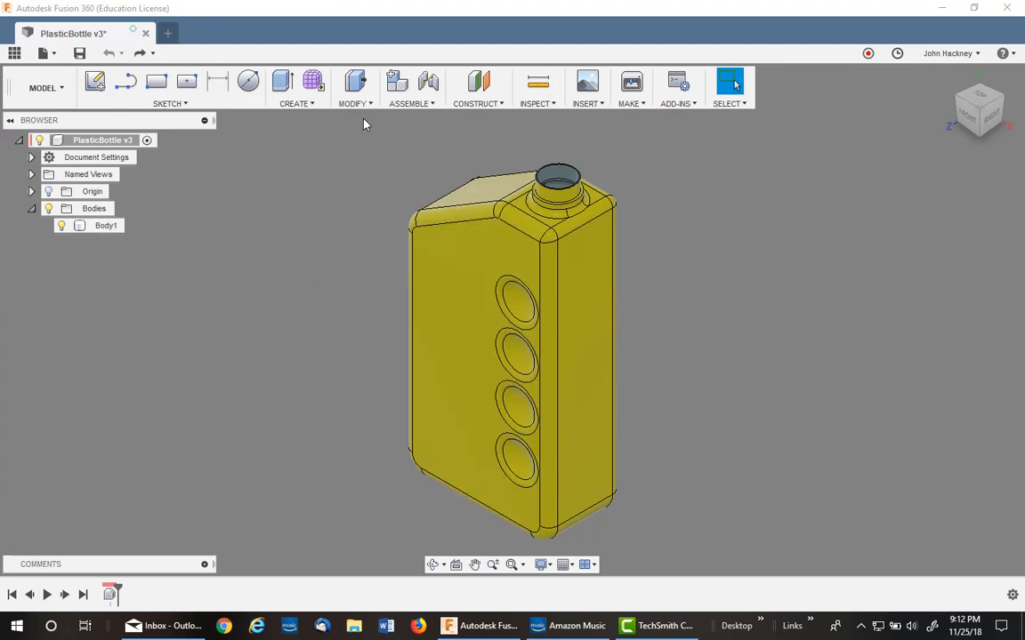
click(496, 104)
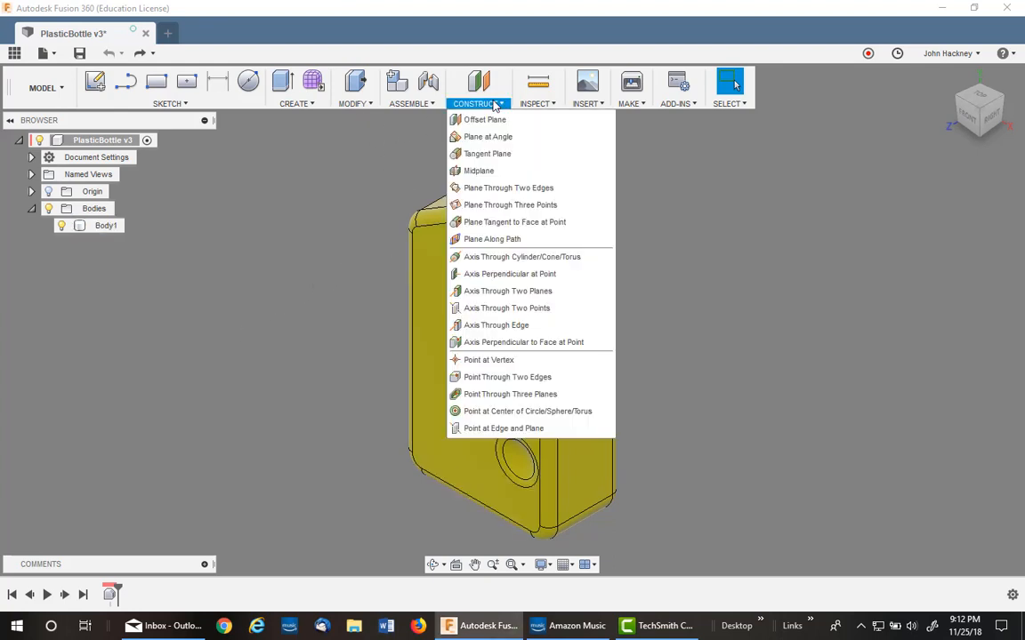
click(500, 188)
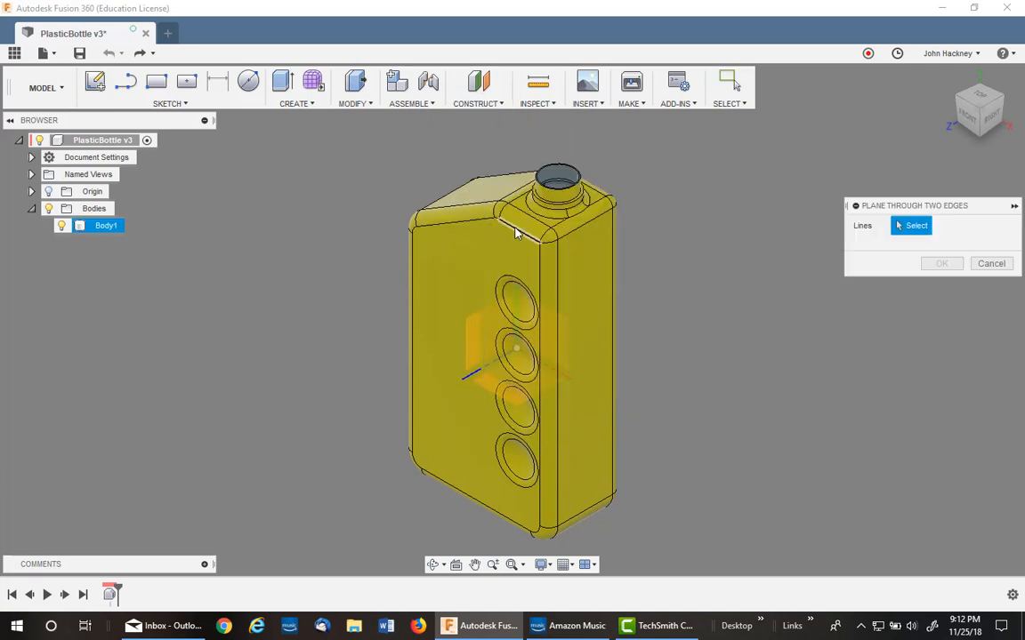
click(516, 229)
shift+middle_drag(647, 252, 539, 260)
click(529, 253)
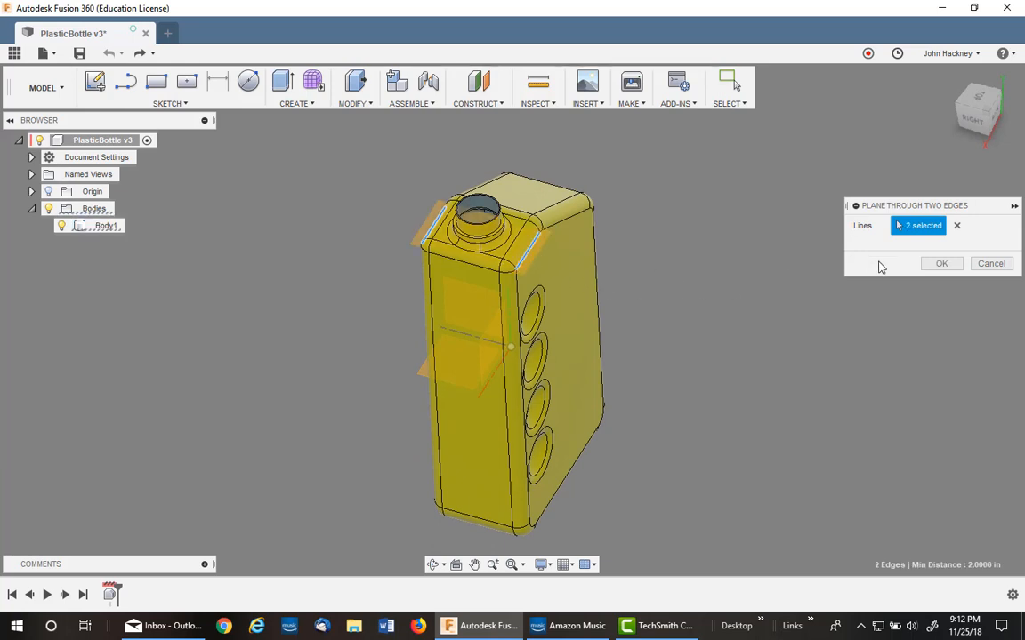
click(934, 267)
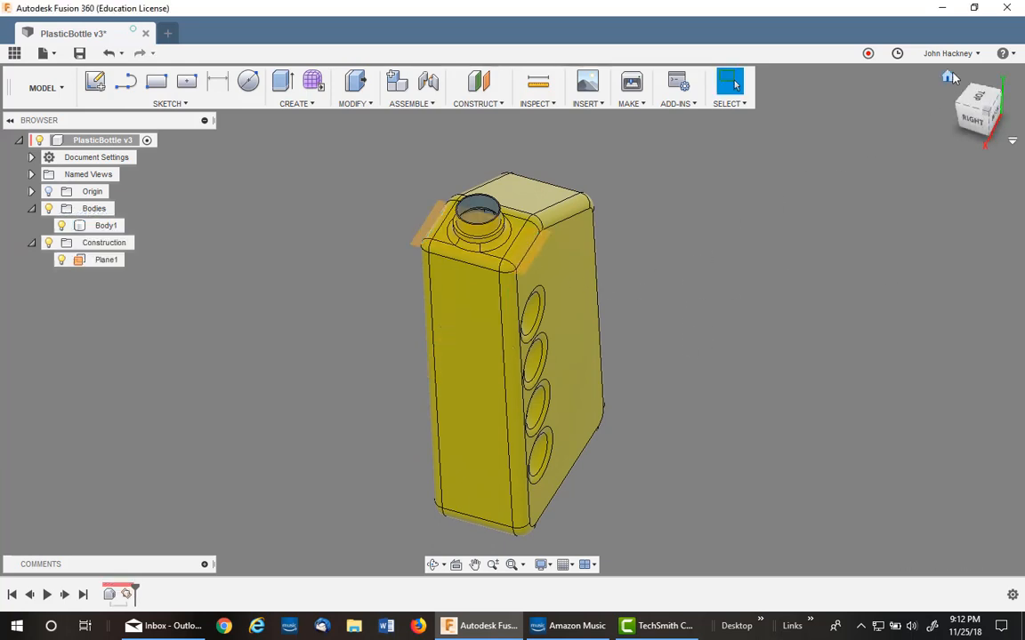
Step: Sketch a two-point rectangle on the new shoulder plane that encloses the bottle's whole outline with a margin, and finish the sketch
click(948, 76)
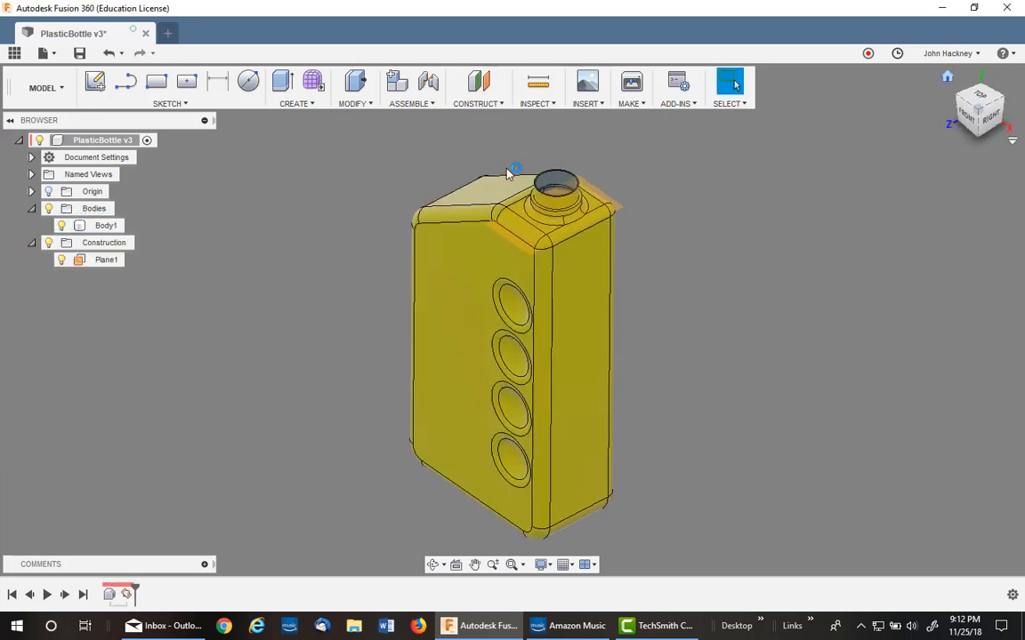
right_click(108, 260)
click(151, 286)
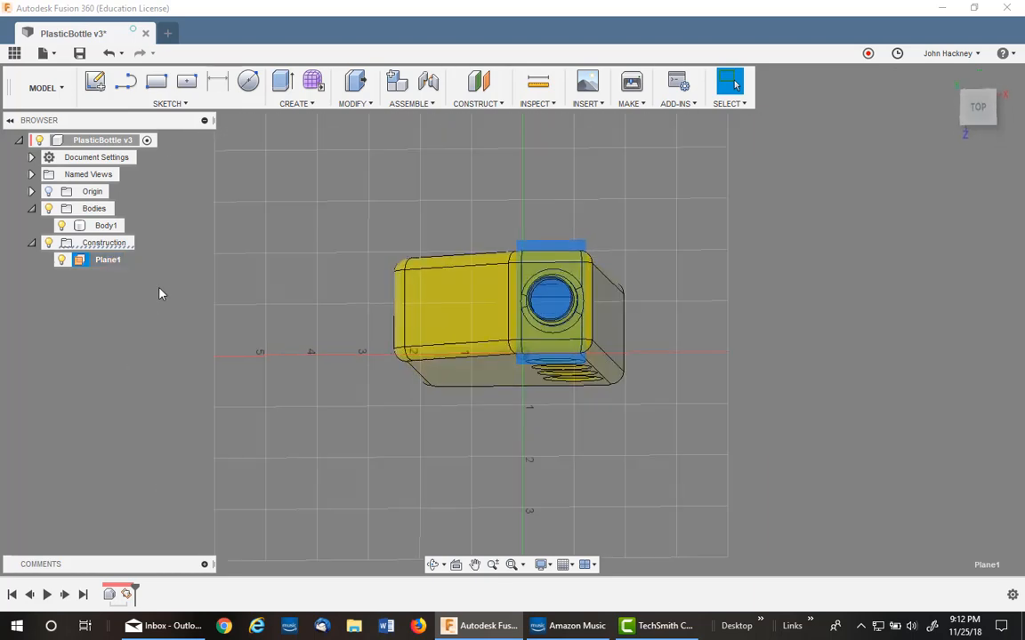
key(r)
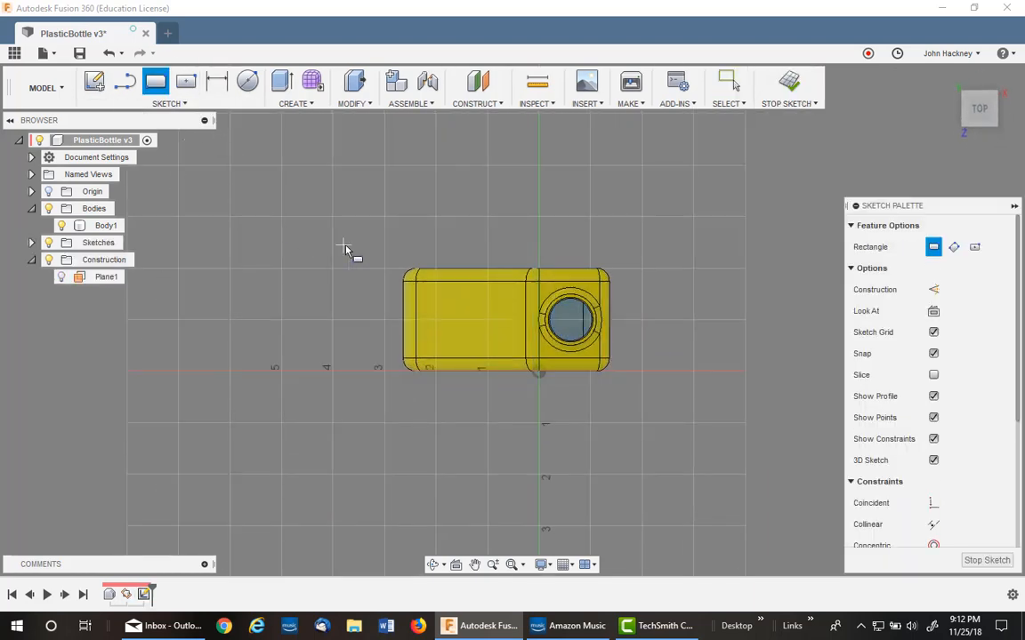
click(357, 240)
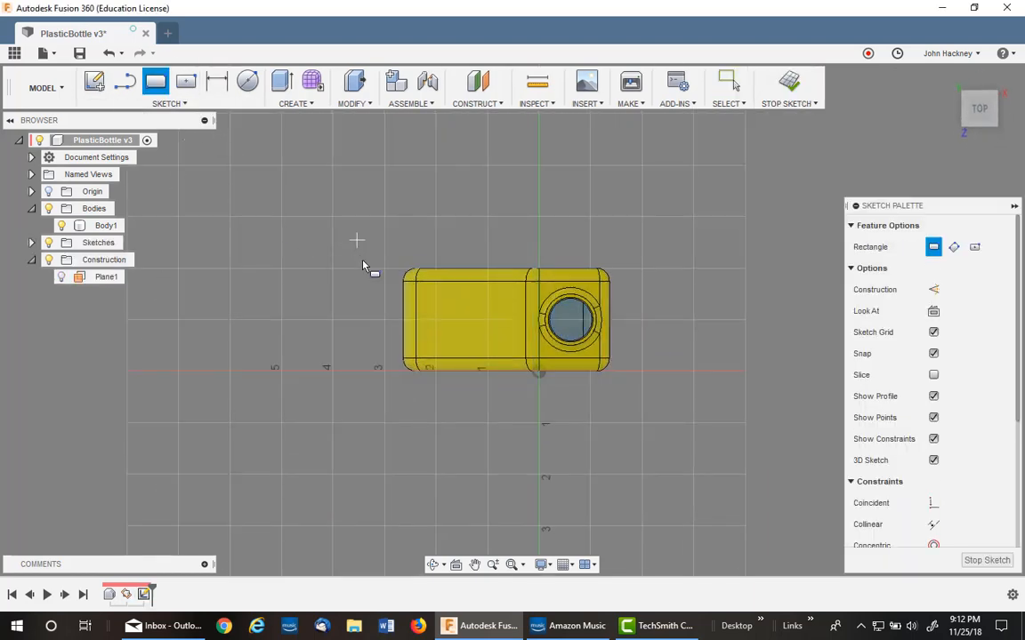
click(646, 418)
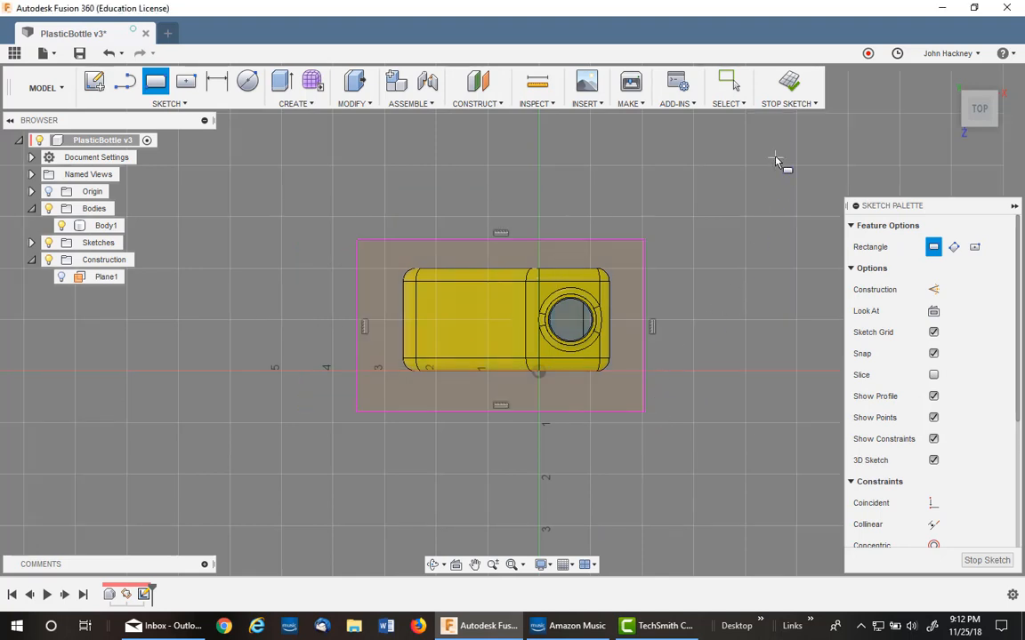
click(790, 85)
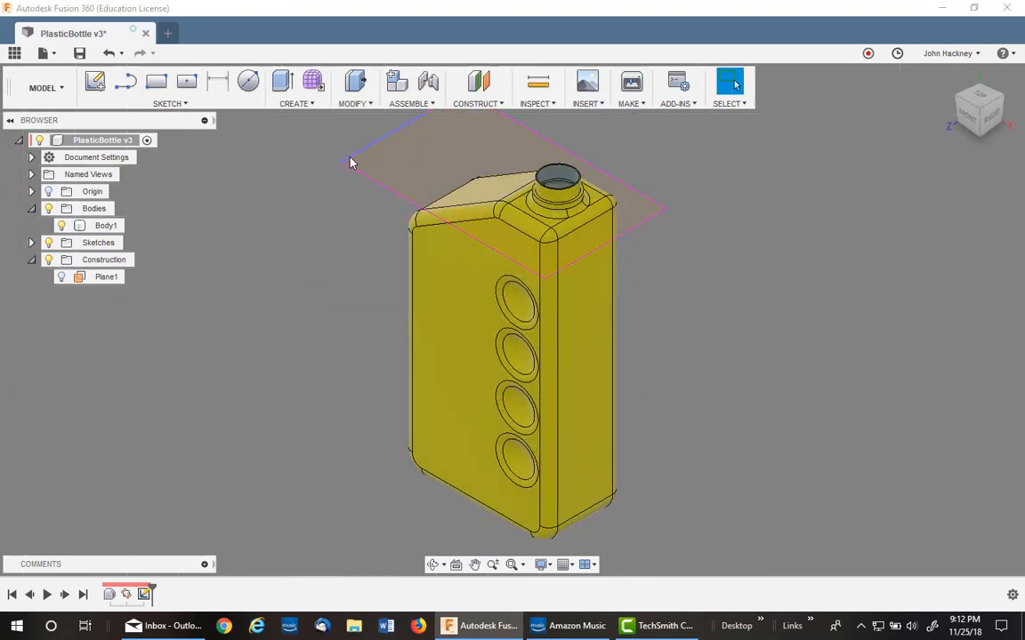
Step: Extrude the rectangle downward about 7.9 in past the bottle's base as a new body
click(282, 81)
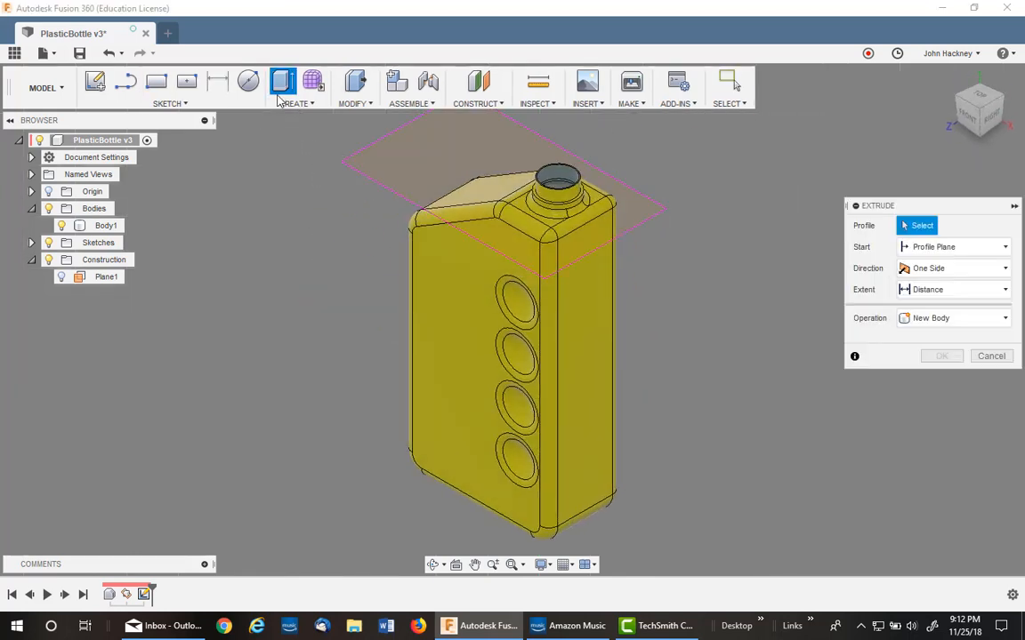
click(438, 157)
drag(504, 201, 515, 529)
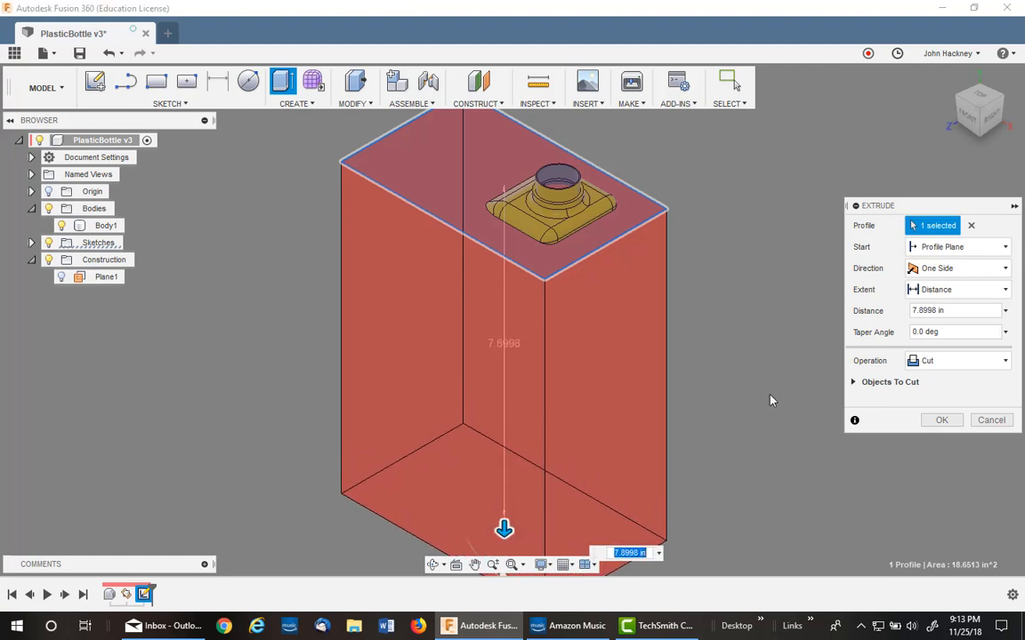
click(946, 363)
click(935, 431)
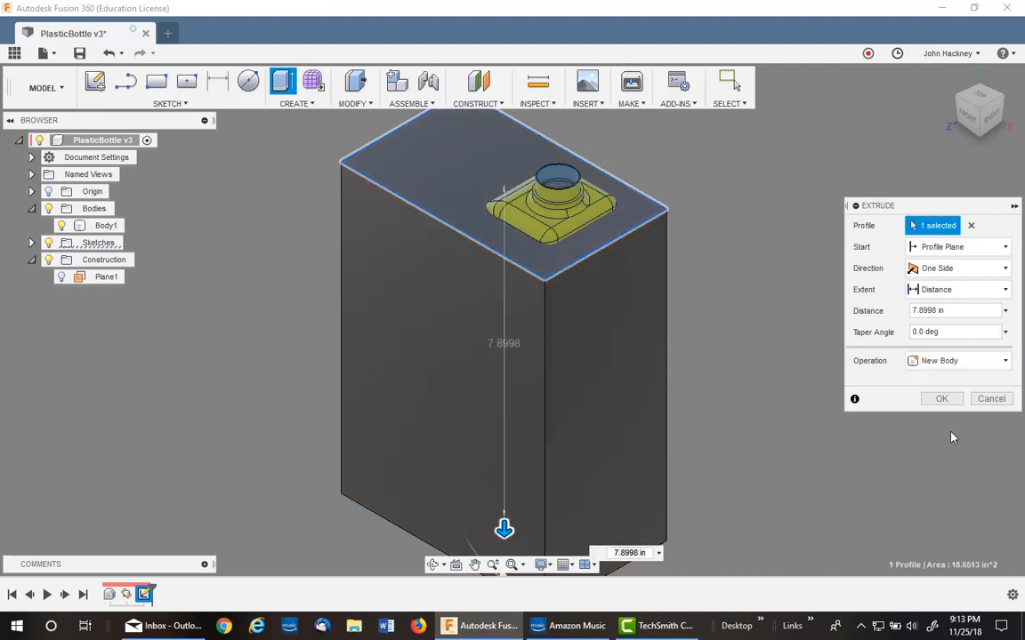
click(942, 398)
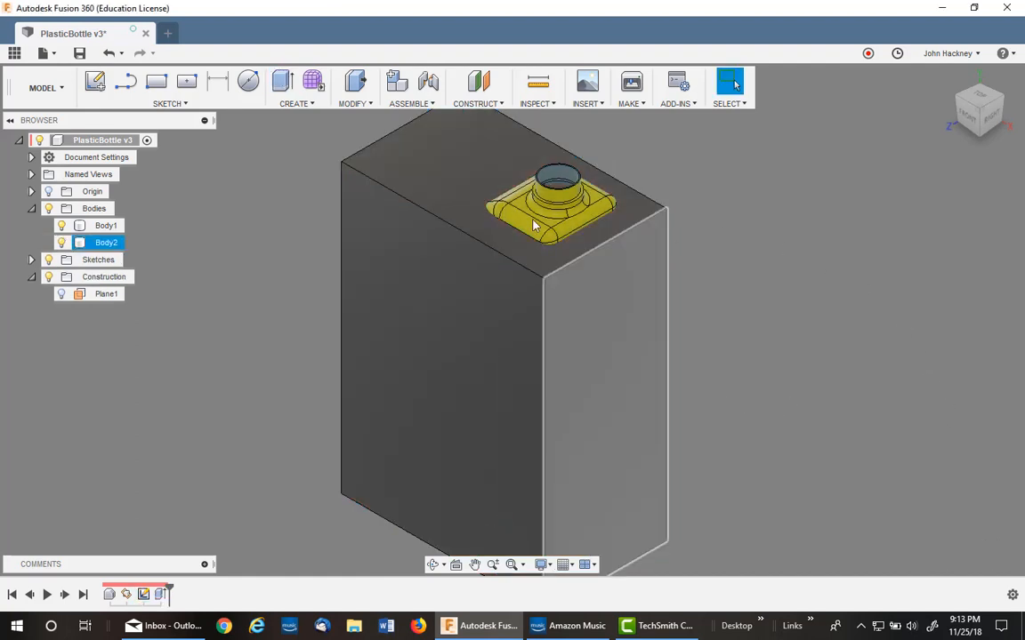
Step: Cut the bottle out of the surrounding block with Combine, using the block as target and the bottle as tool, keeping the tool body
middle_drag(233, 201, 285, 213)
scroll(284, 214, down, 1)
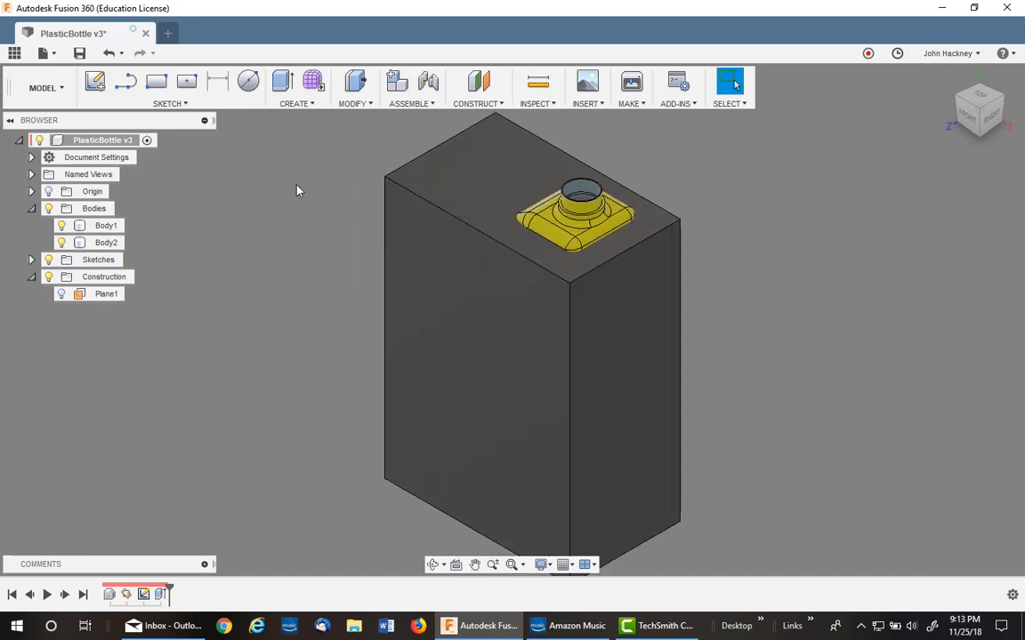
click(365, 104)
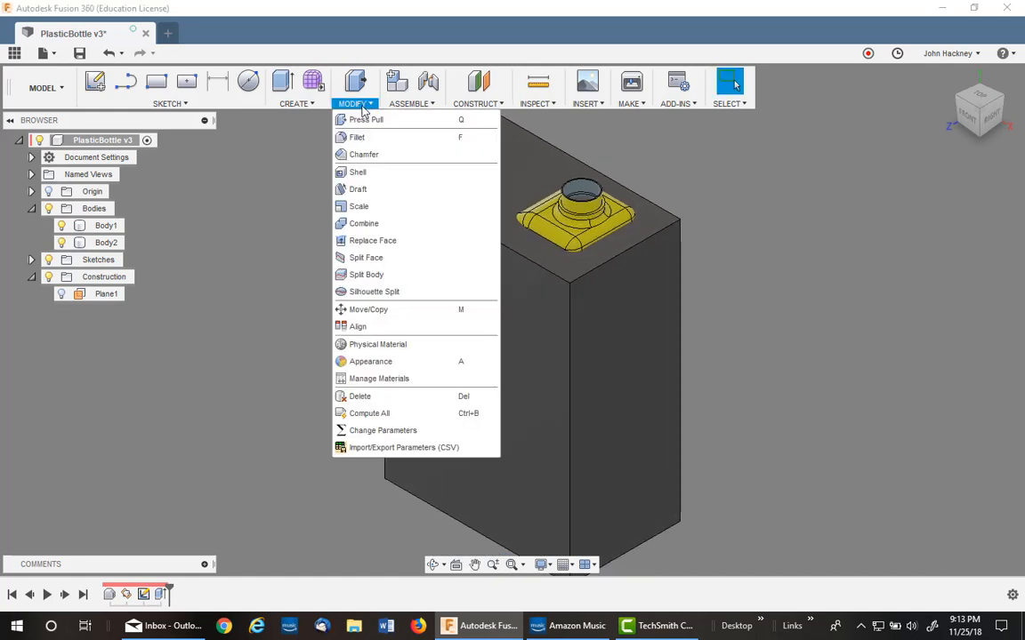
click(347, 222)
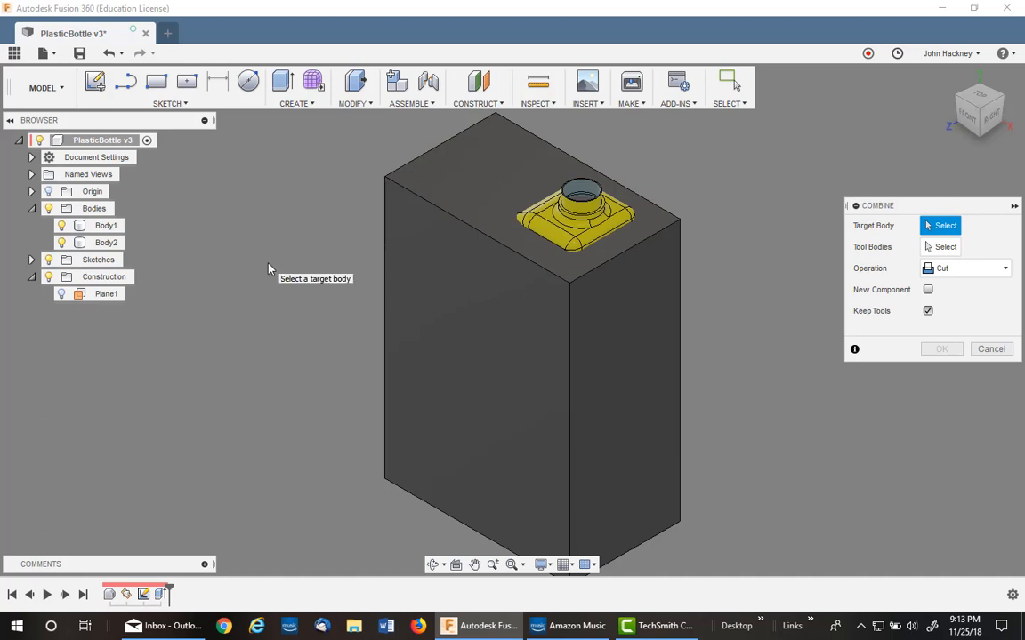
click(404, 208)
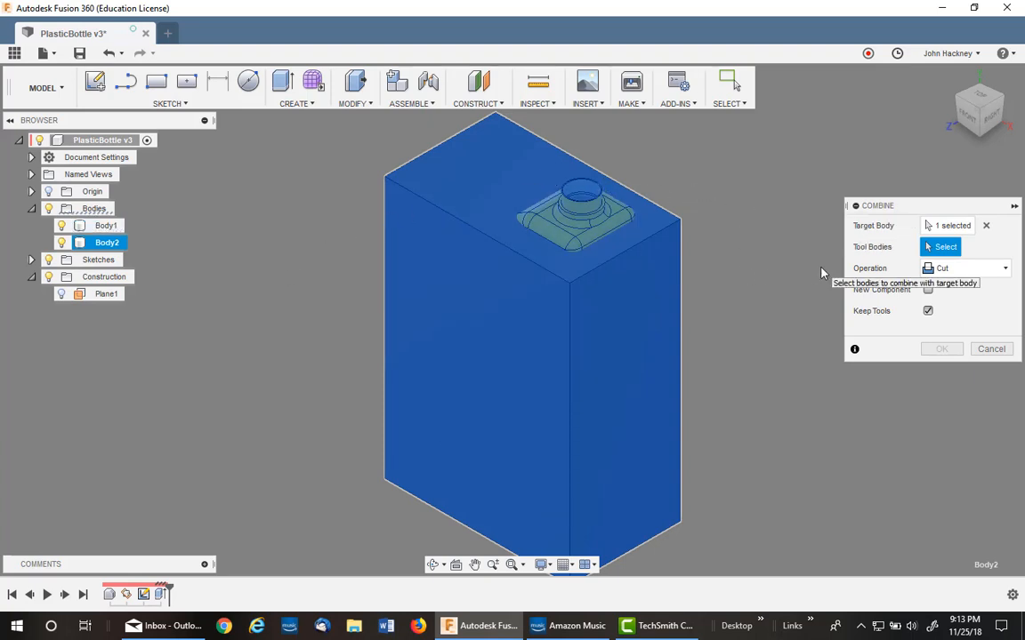
click(586, 214)
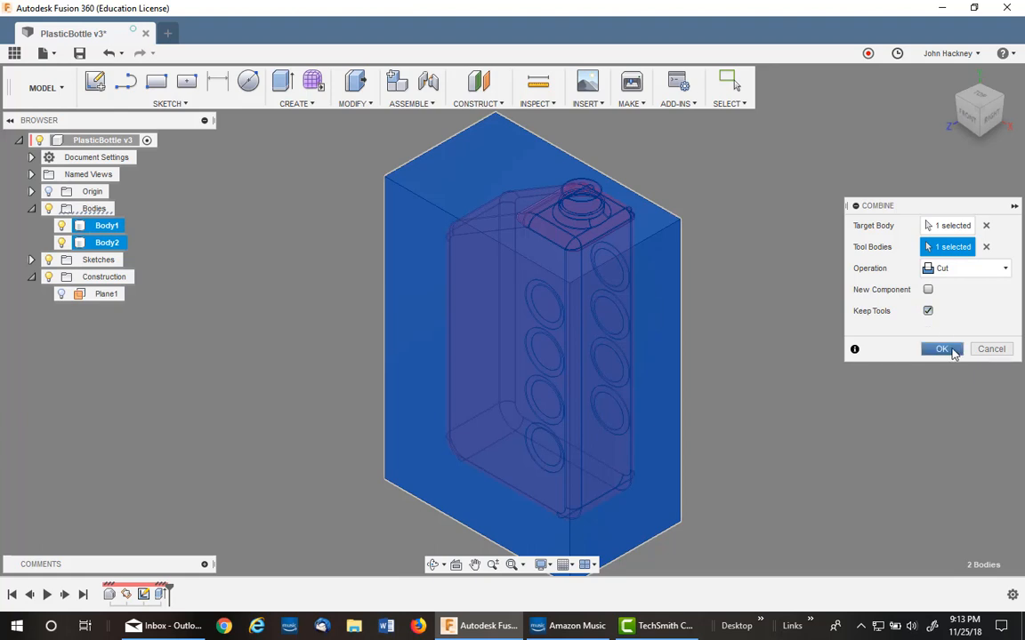
click(942, 348)
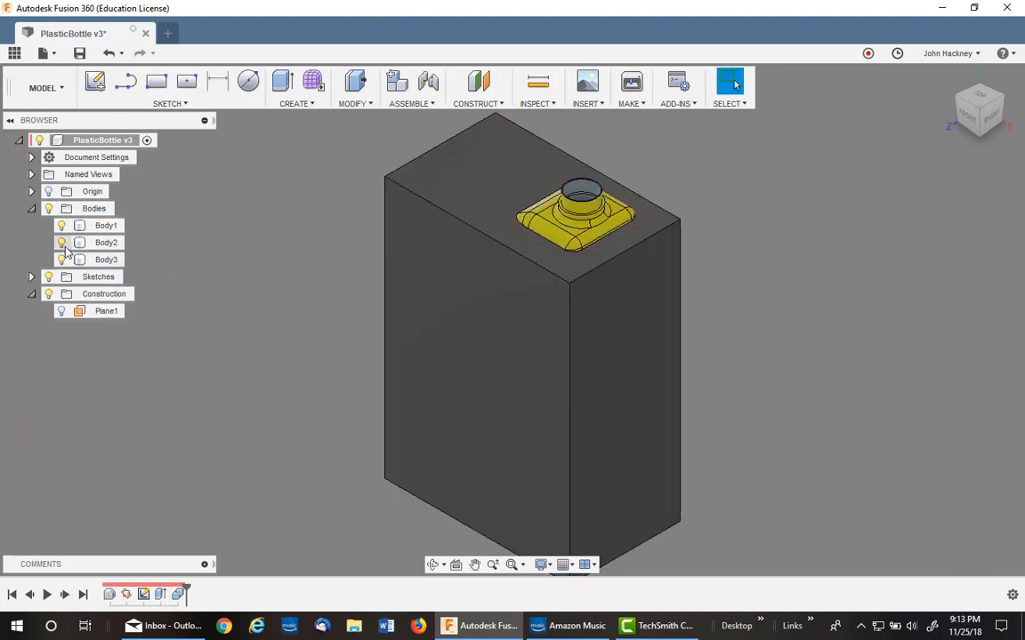
Step: Hide the bottle body and remove the outer block Body3, leaving the bottle's inner volume
click(61, 227)
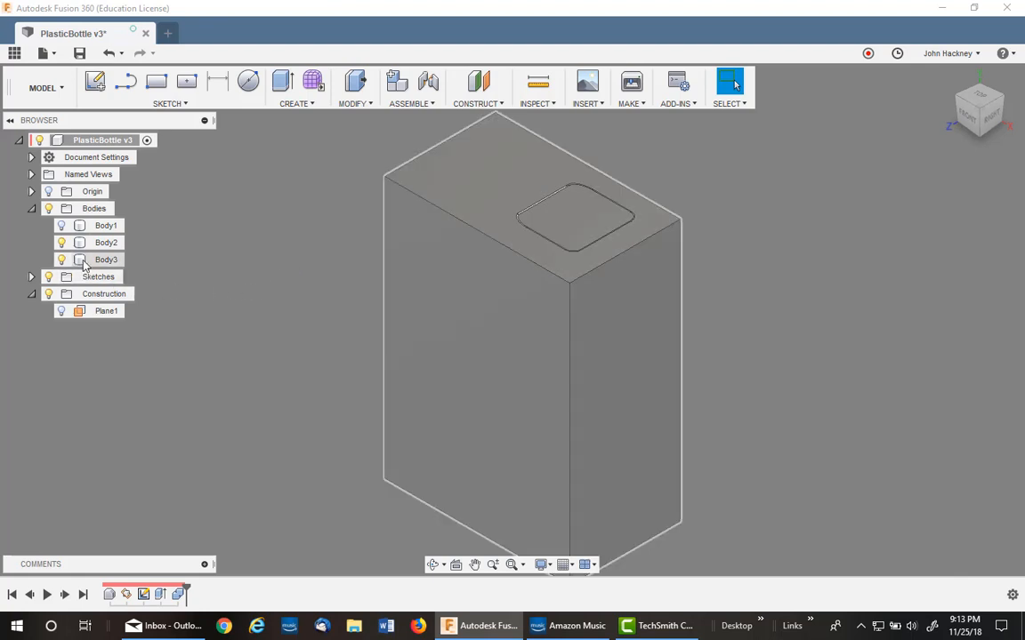
right_click(85, 265)
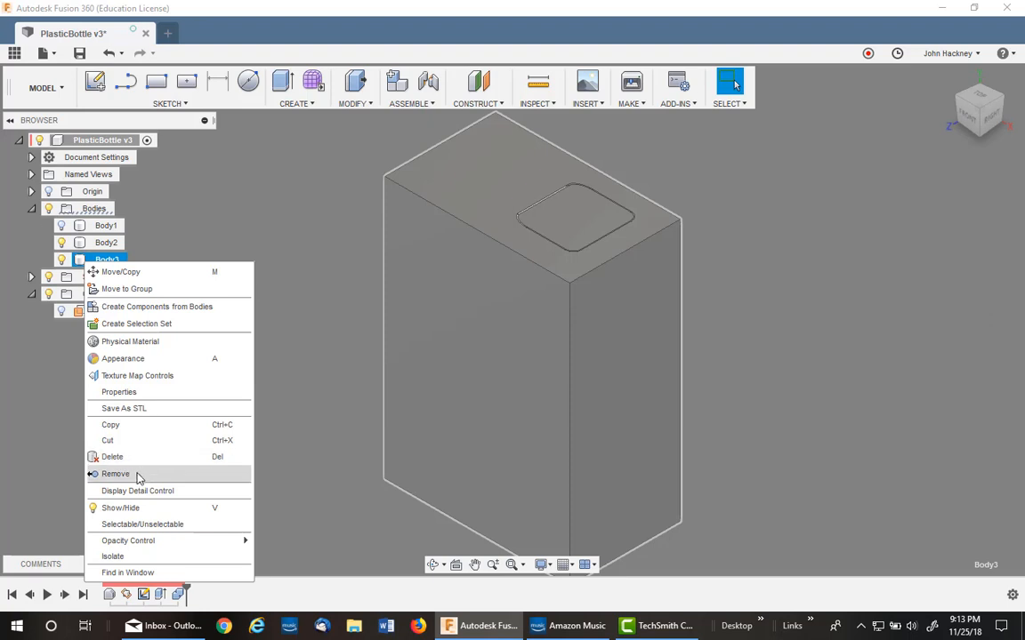
click(137, 477)
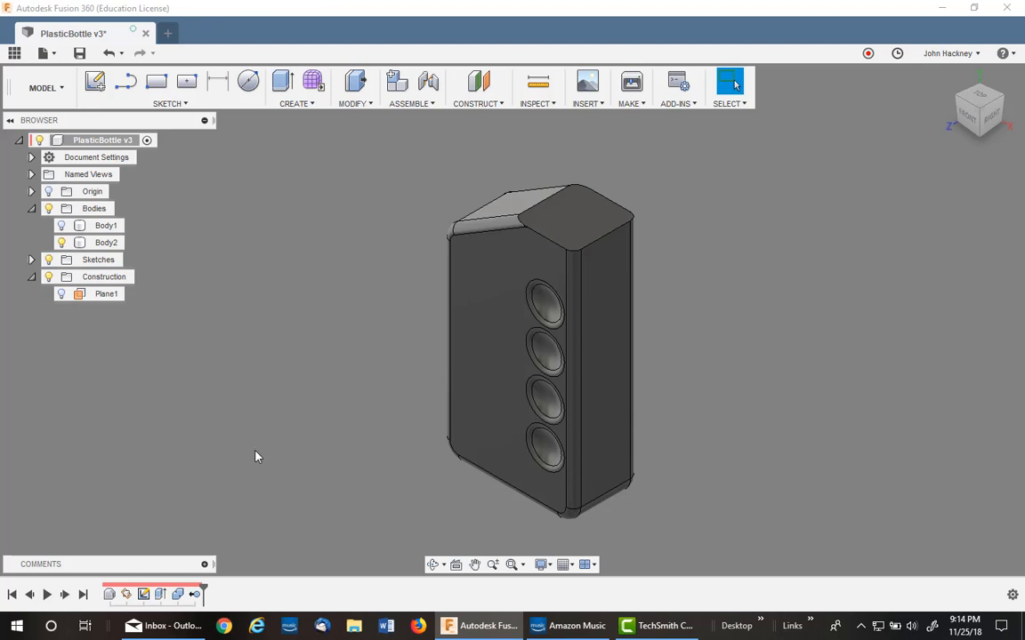
Step: View the physical properties of the inner fill body Body2
right_click(105, 242)
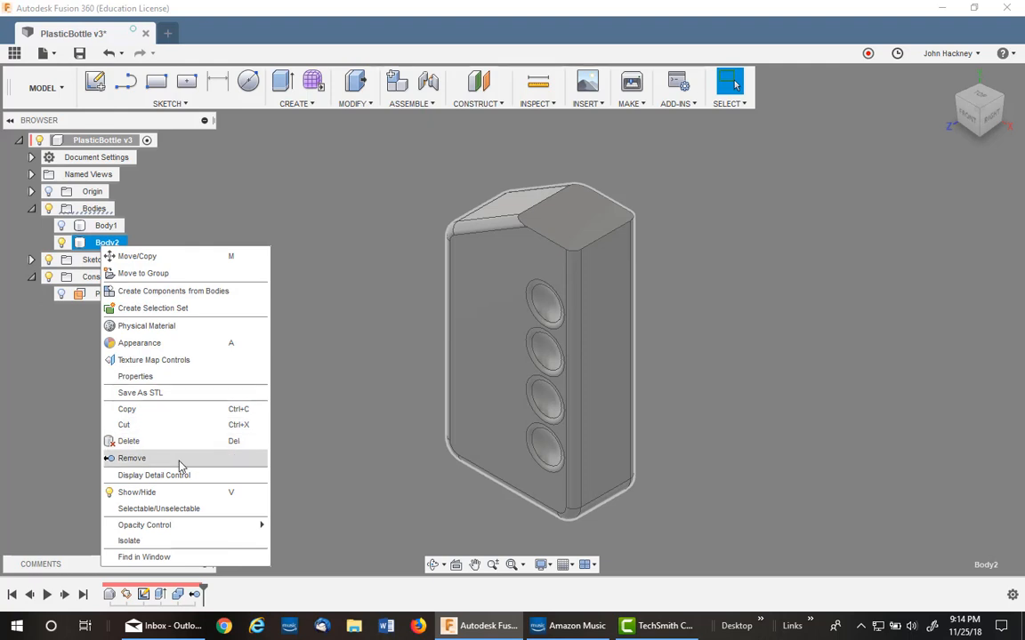
click(155, 377)
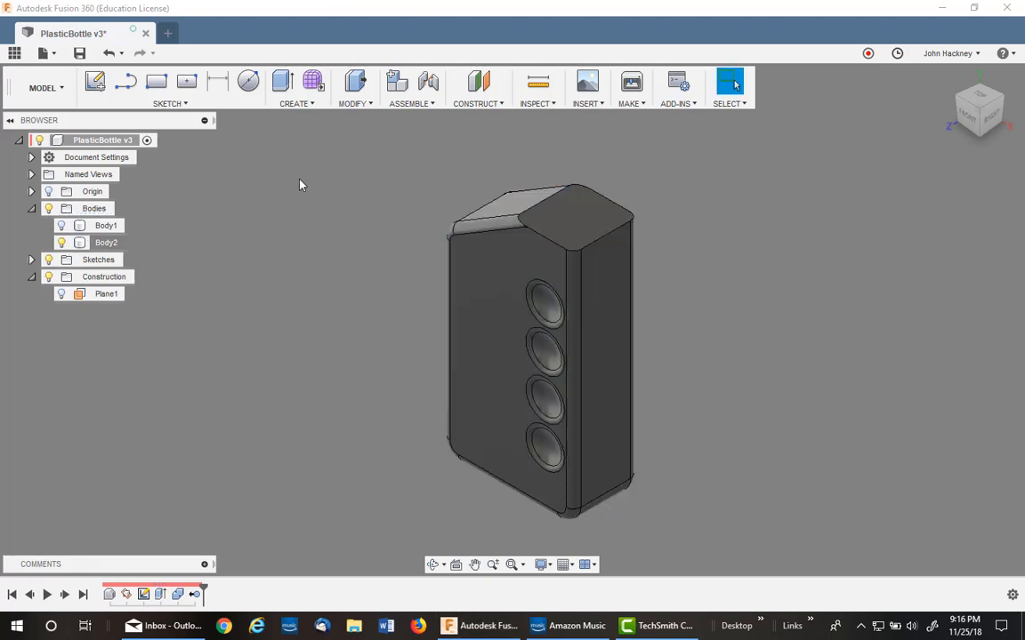
click(358, 105)
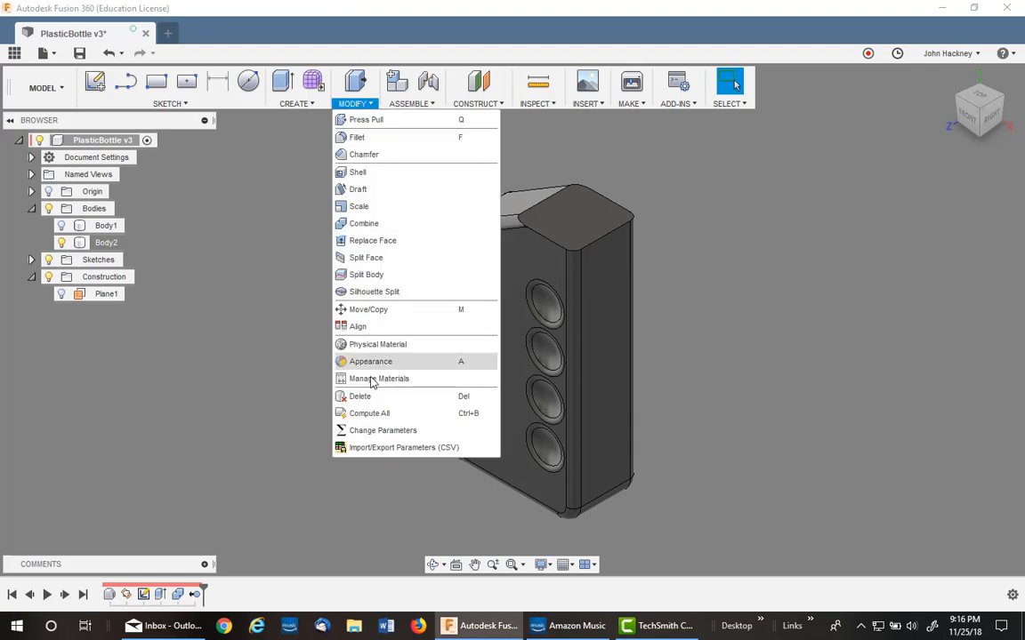
click(391, 432)
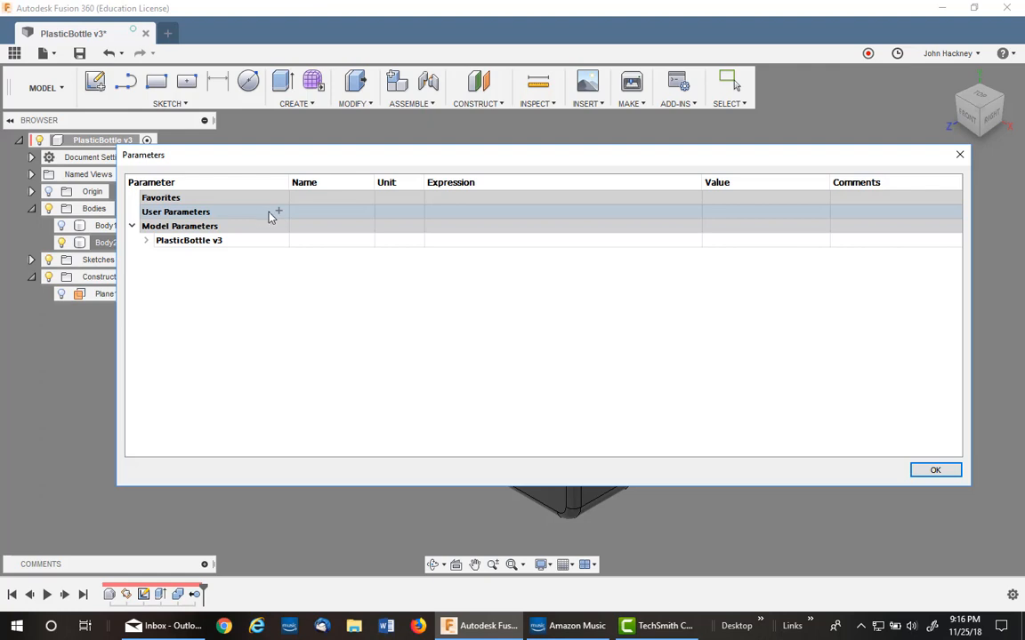
click(921, 466)
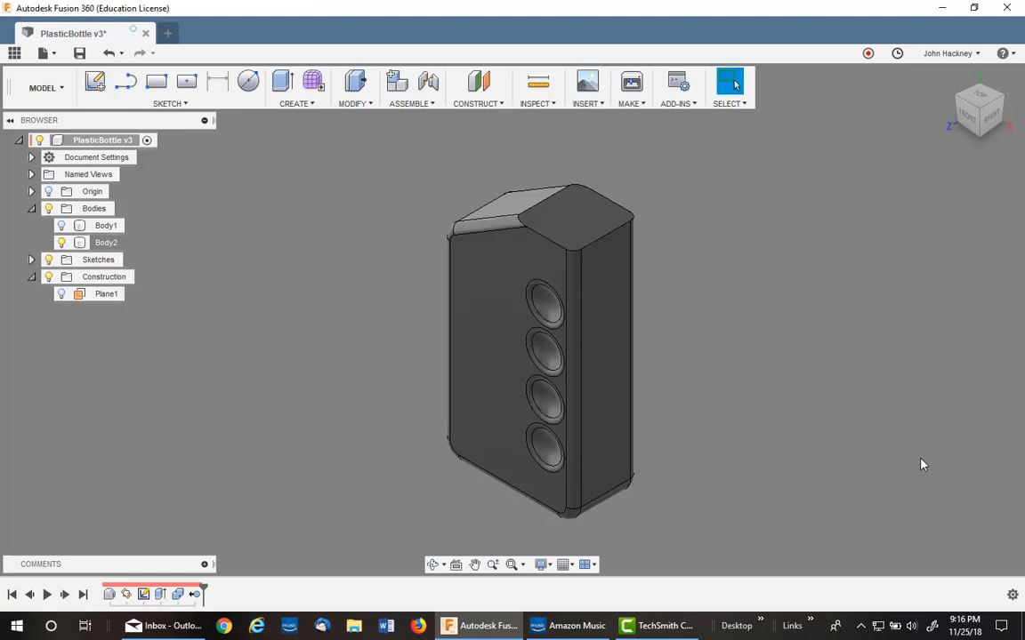
Step: Measure the distance between the bottom face and the flat top face of the inner fill body
click(538, 82)
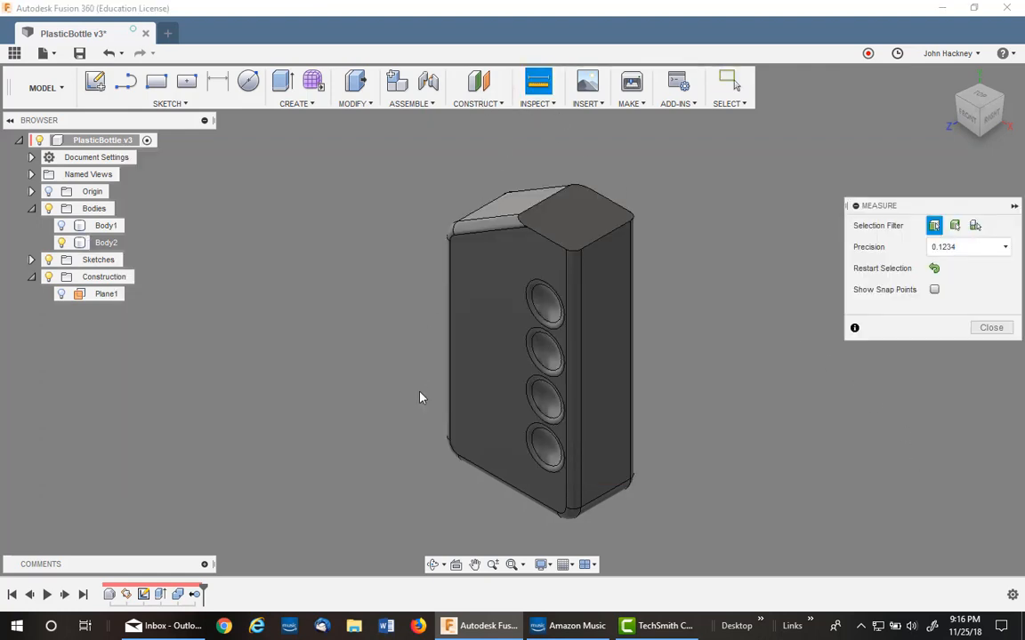
click(507, 478)
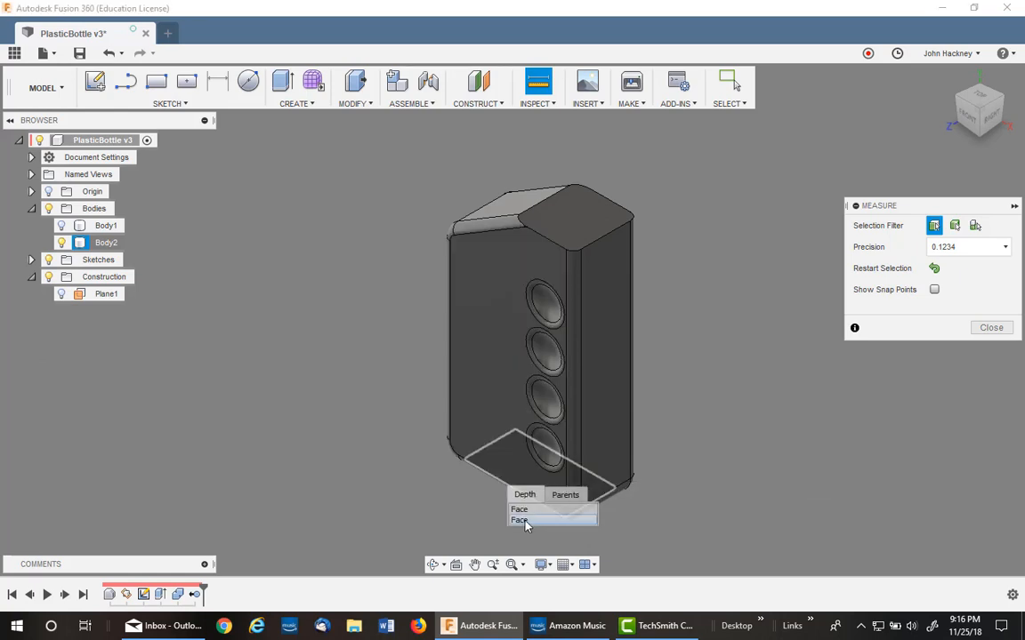
click(524, 521)
click(582, 213)
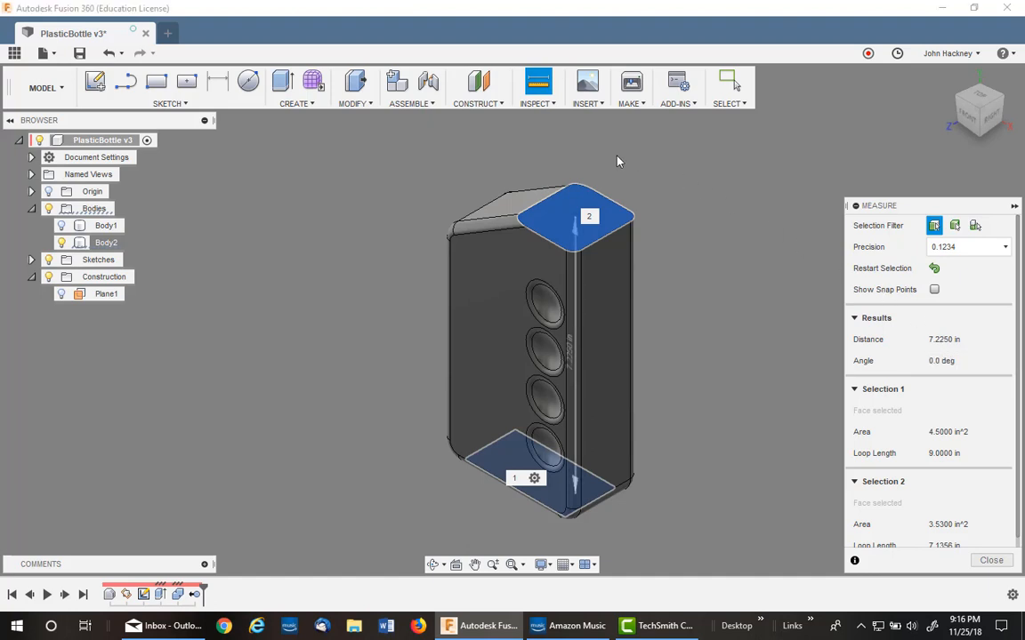
Step: Add a user parameter named Exist_Height in inches with the expression 7.2250 in, and mark it as a favorite
click(355, 100)
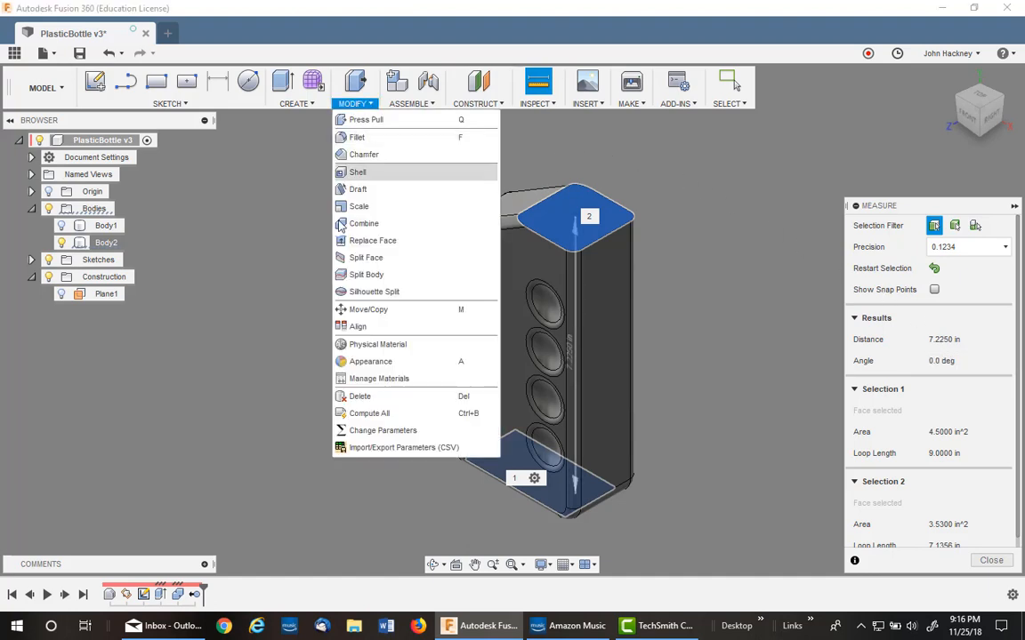
click(365, 433)
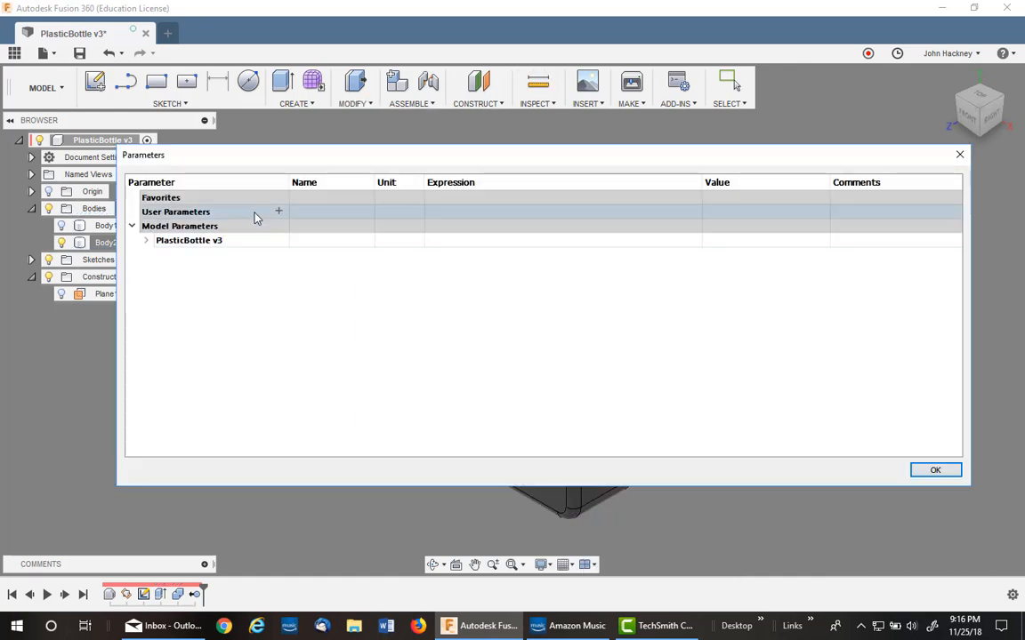
click(278, 213)
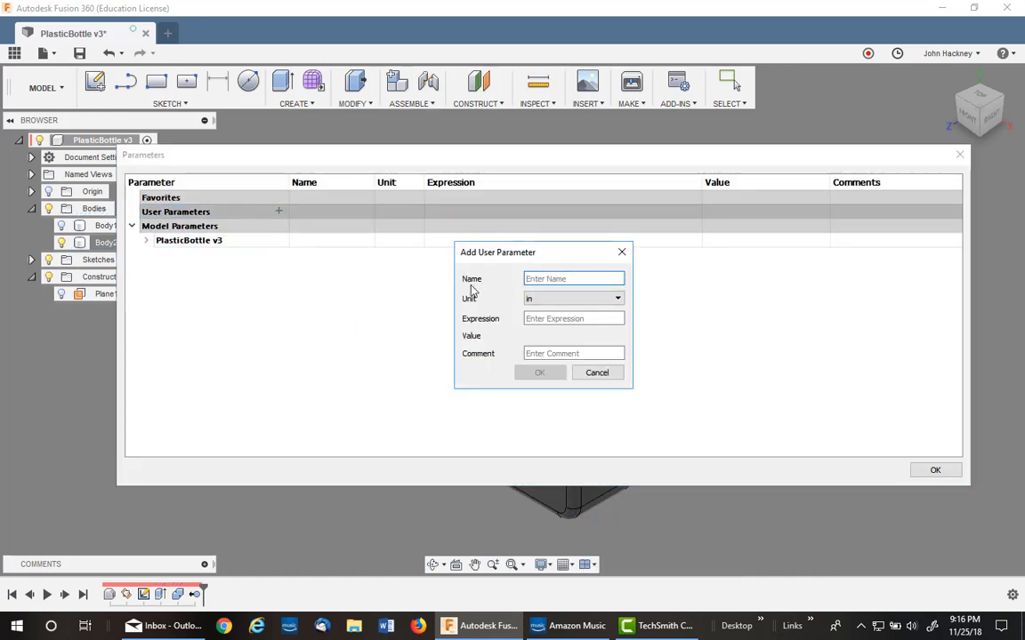
text(Ex)
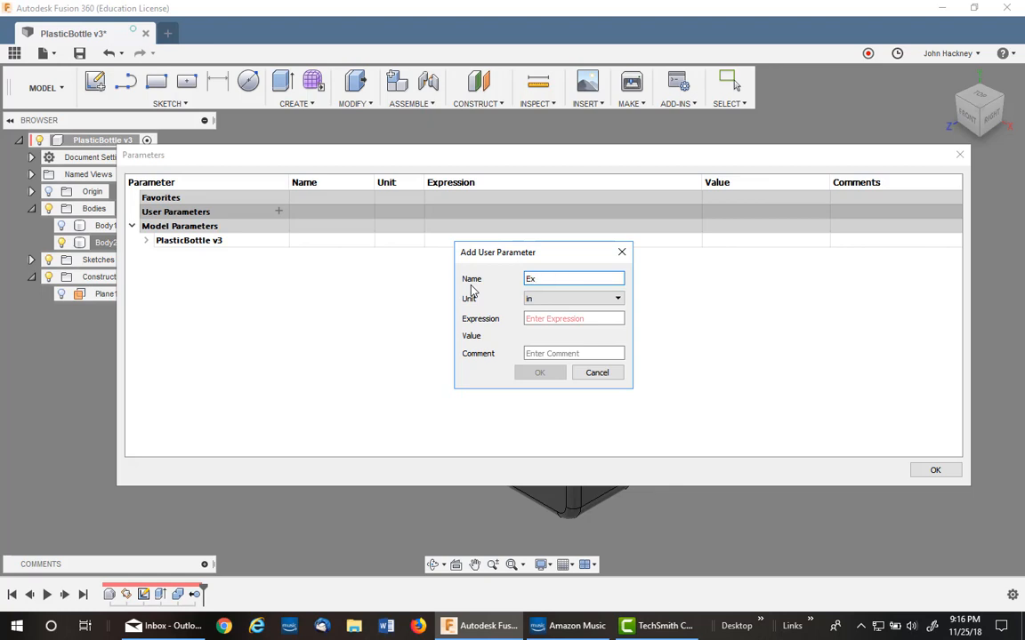
text(ist_Height)
click(551, 318)
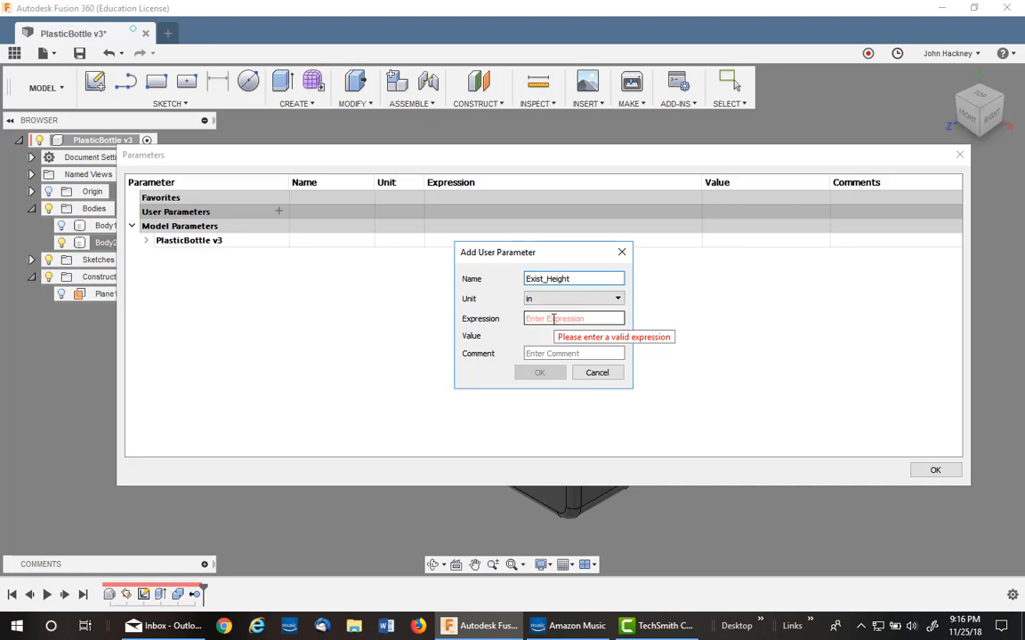
text(7.2250 in)
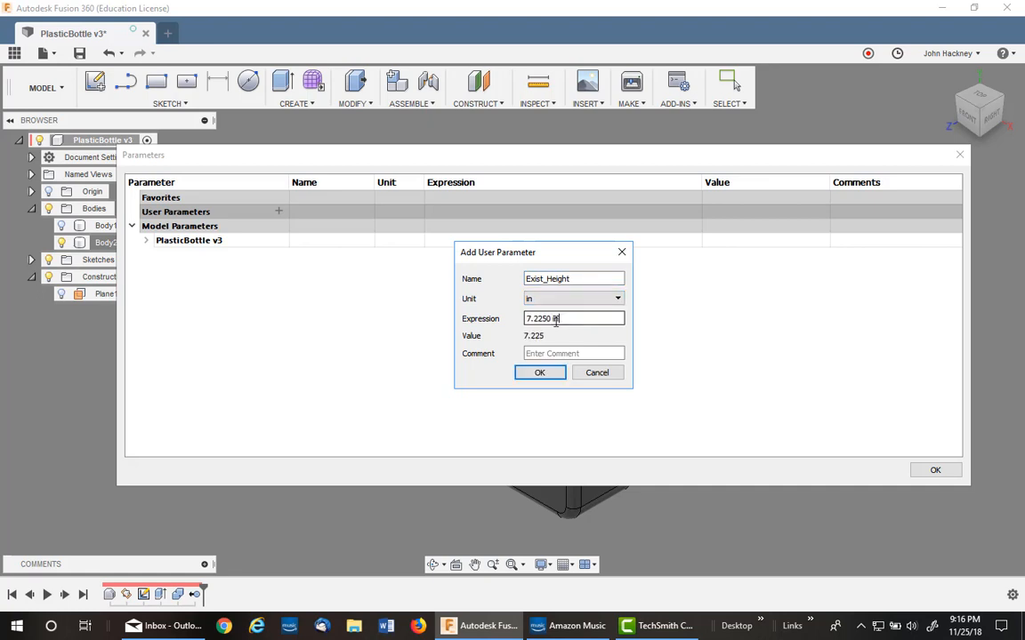
click(540, 373)
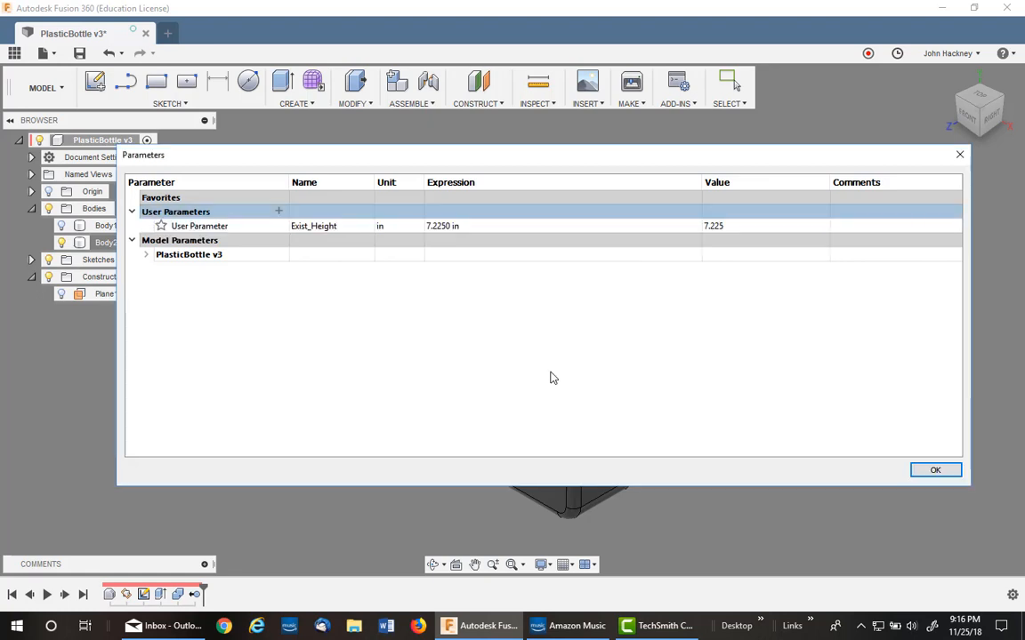
click(161, 225)
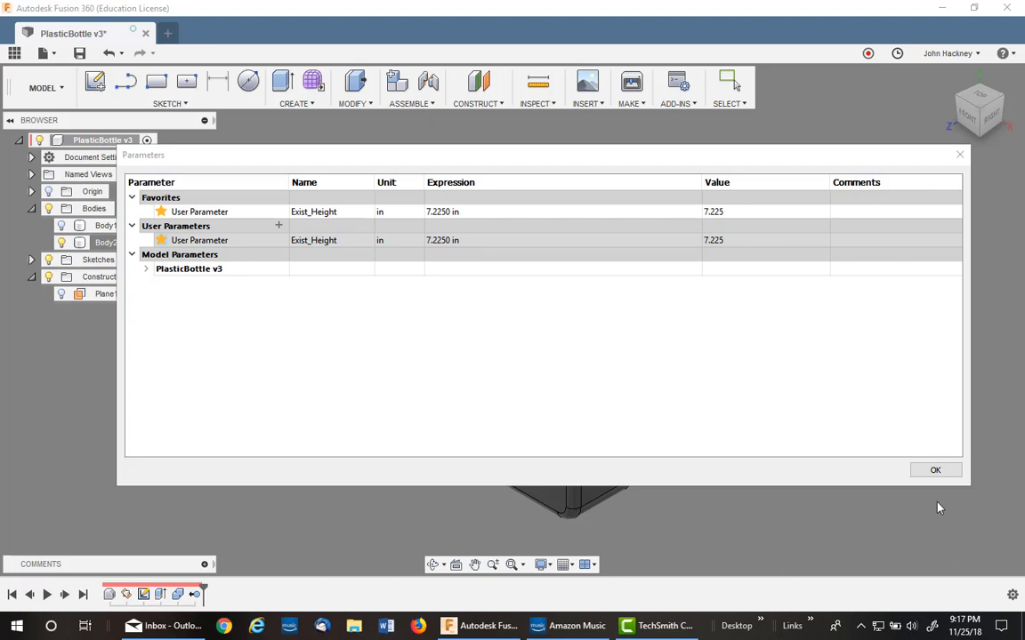
click(936, 471)
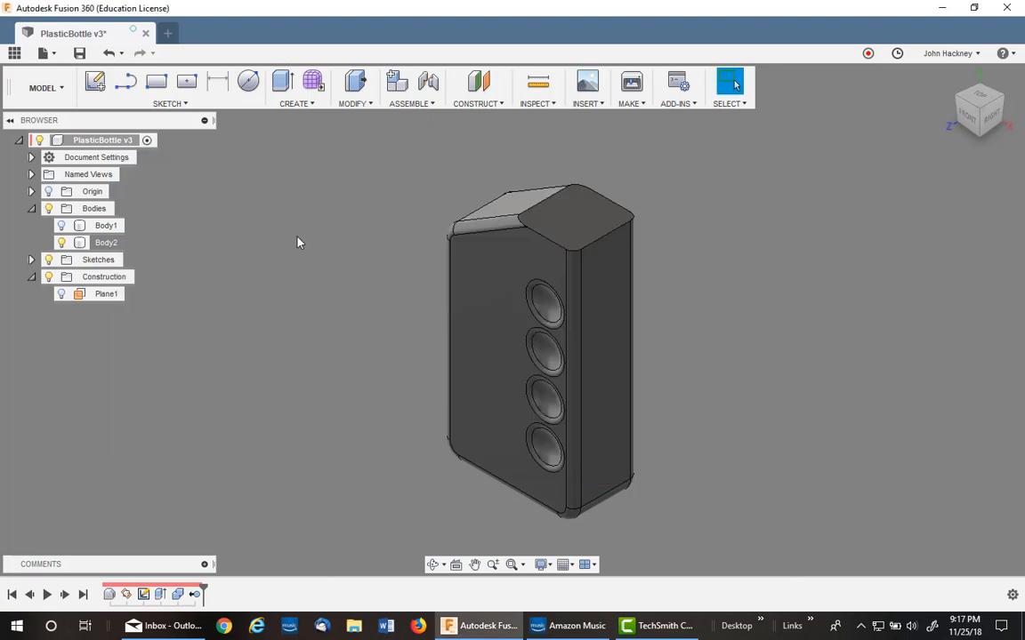
Step: Check the physical properties of Body2 and record its volume as a favorite unitless user parameter, Existing_Volume, with the expression 51.7843
right_click(111, 246)
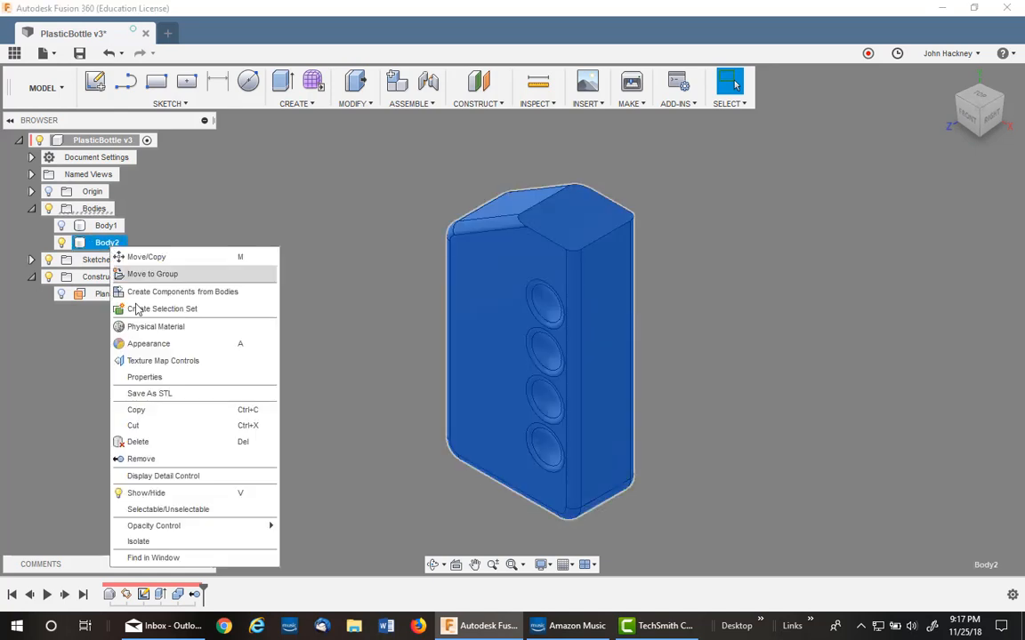
click(145, 377)
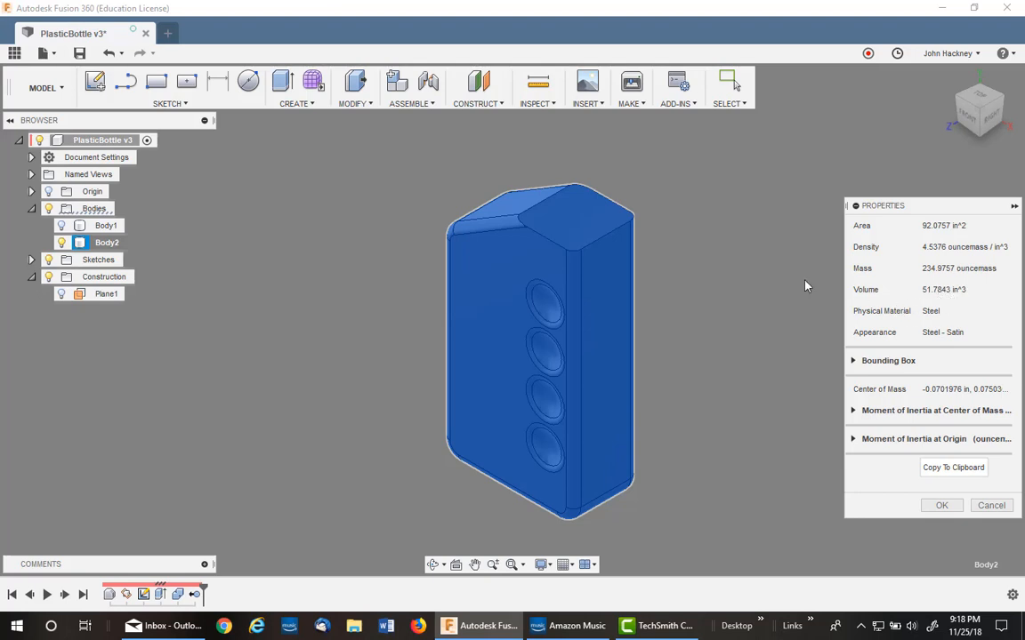
click(355, 104)
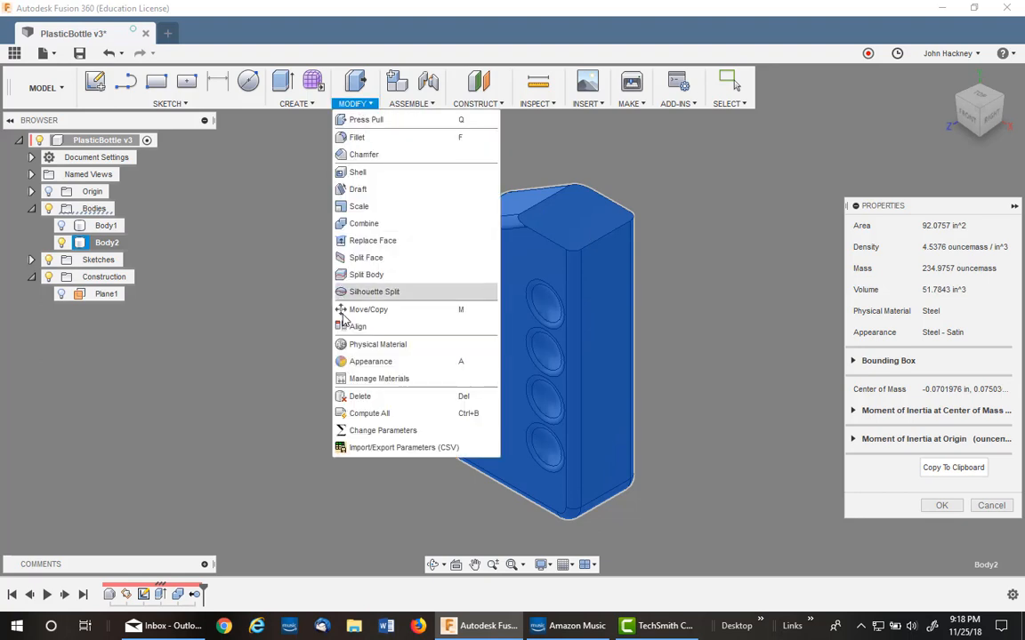
click(374, 432)
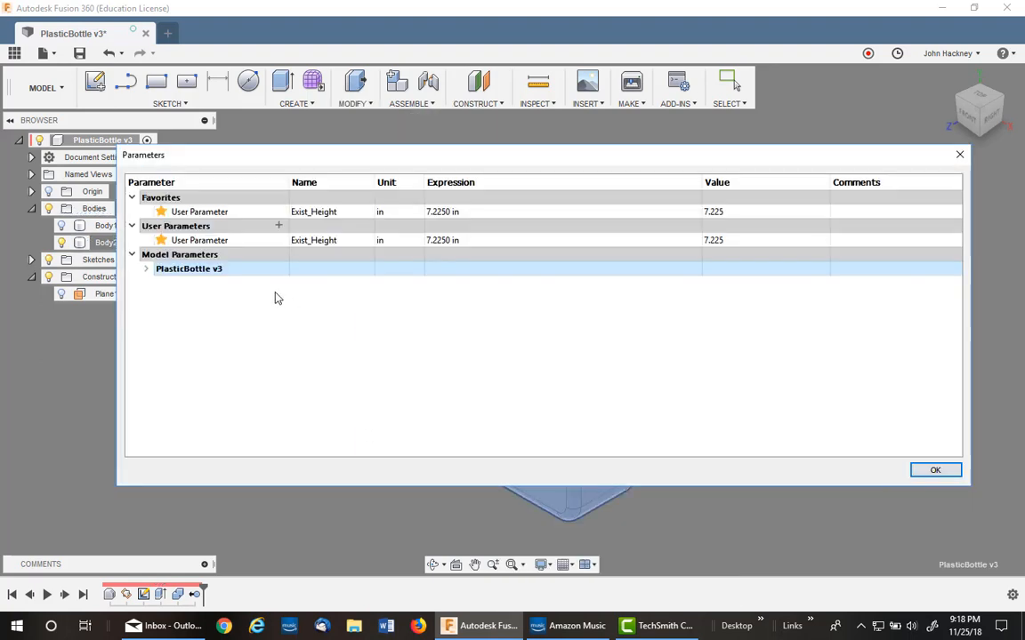
click(279, 226)
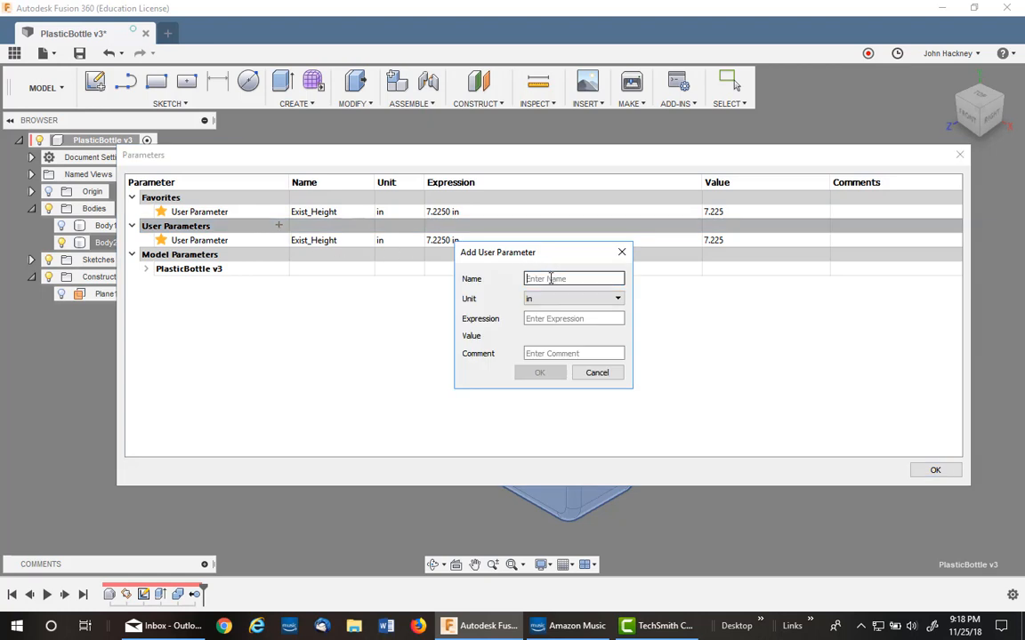
text(Existing_Volume)
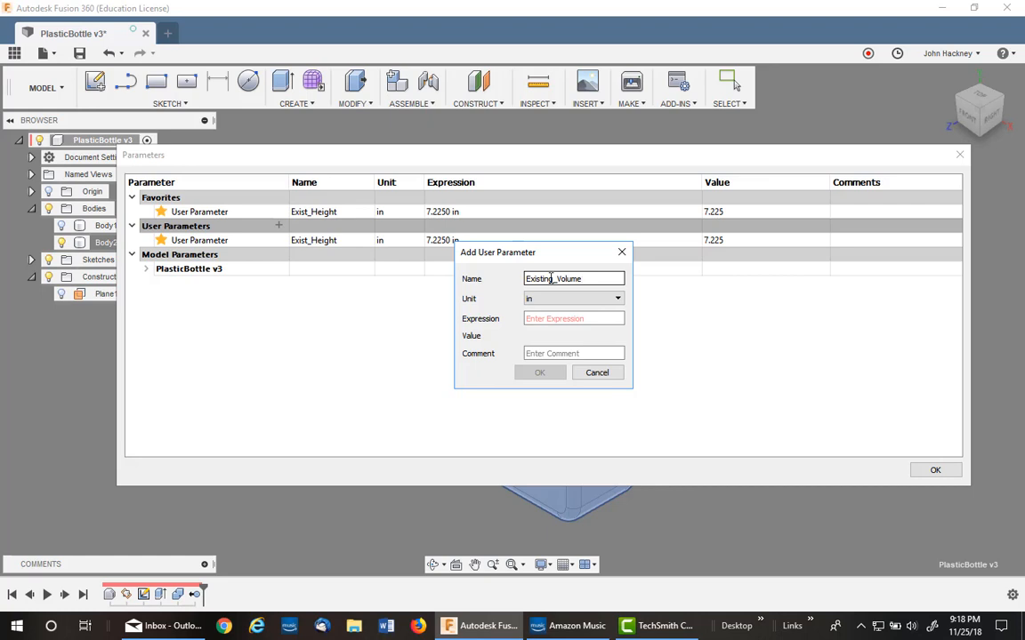
click(612, 299)
click(569, 312)
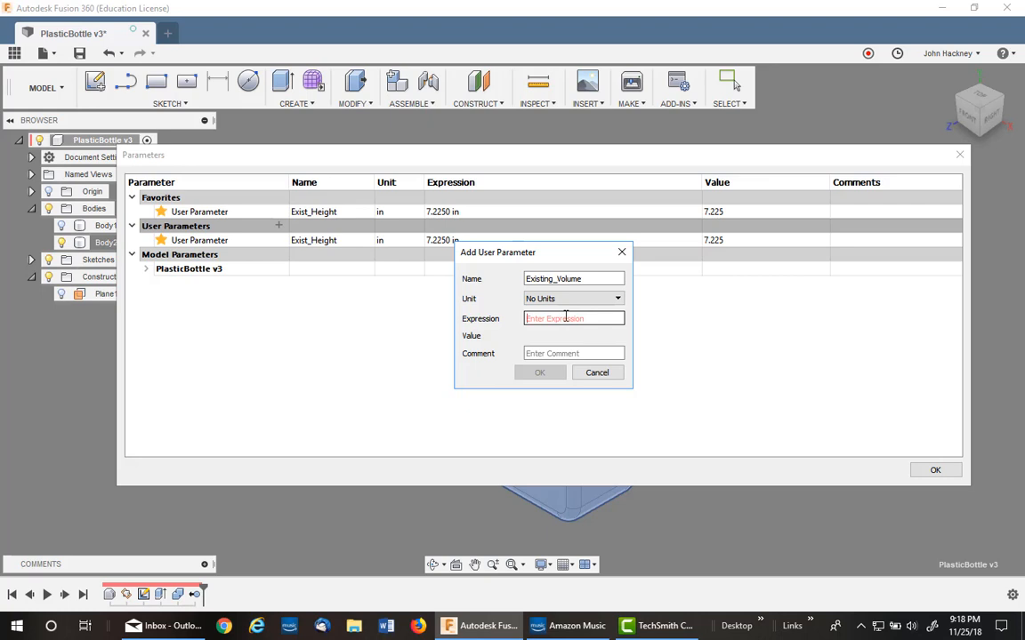
text(51)
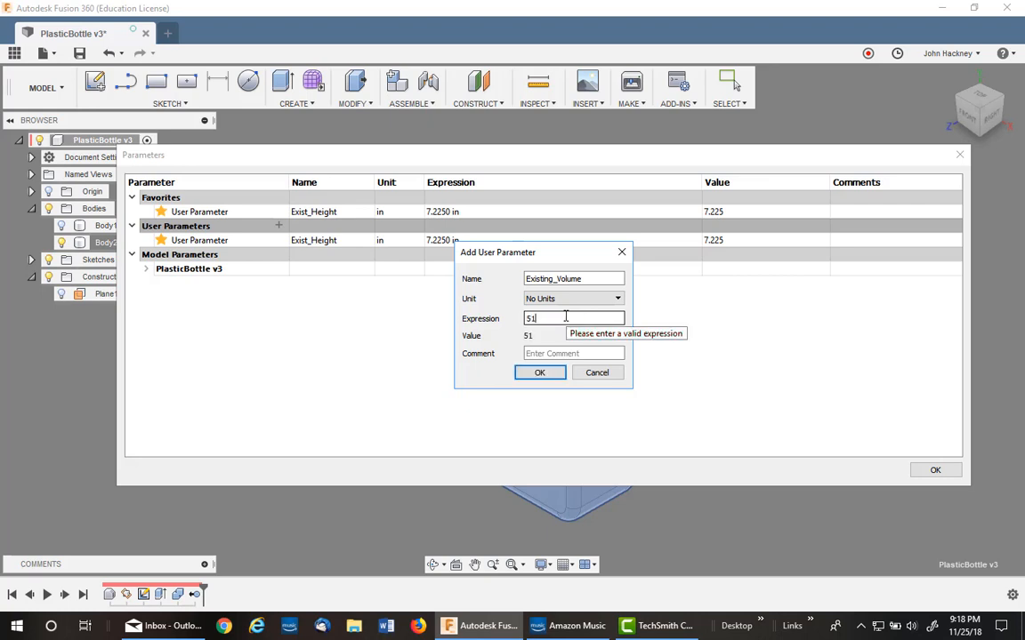
text(.7843)
click(539, 375)
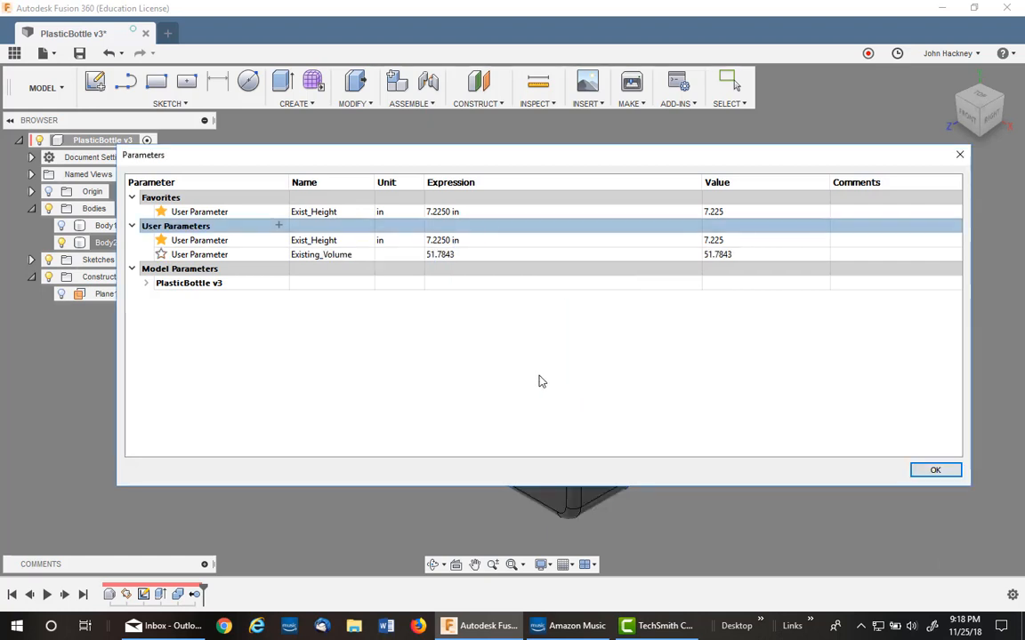
click(161, 254)
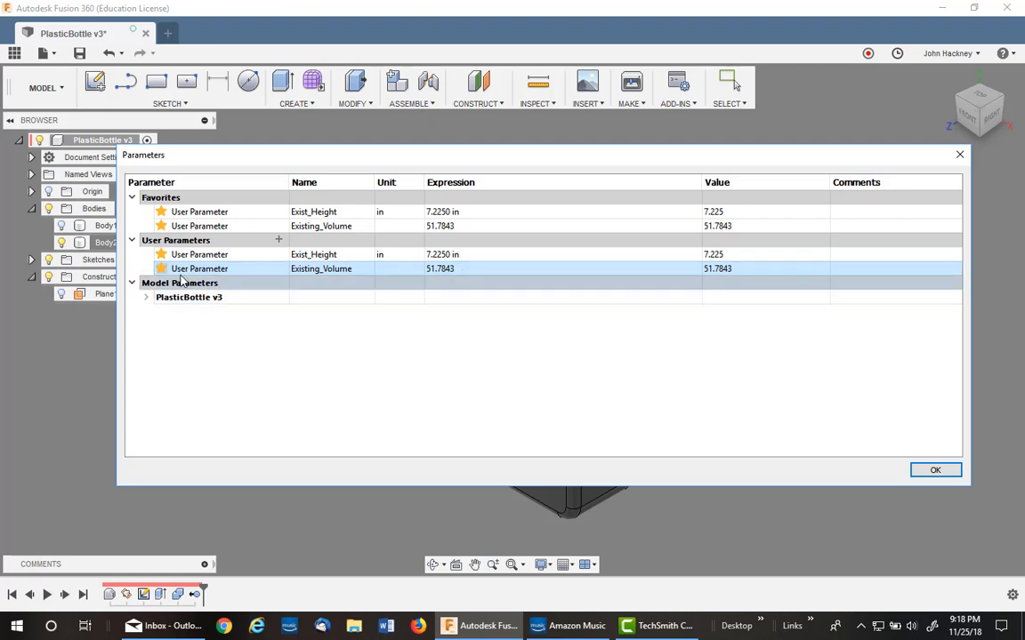
Step: Add a unitless user parameter named Existin_Qts with the expression Existing_Volume/57.75, and mark it as a favorite
click(278, 239)
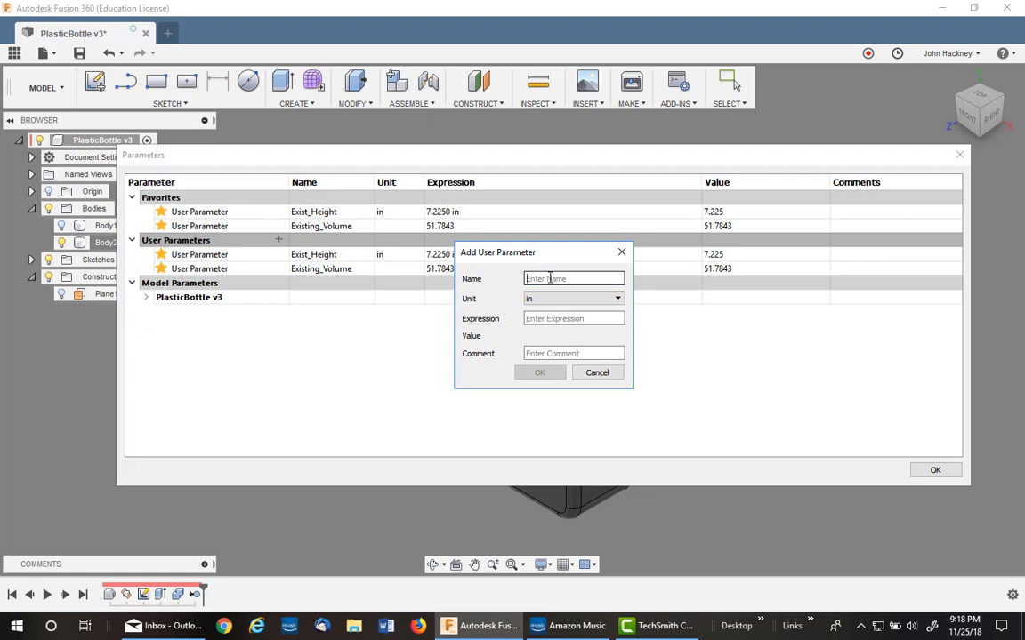
text(Existing_Qts)
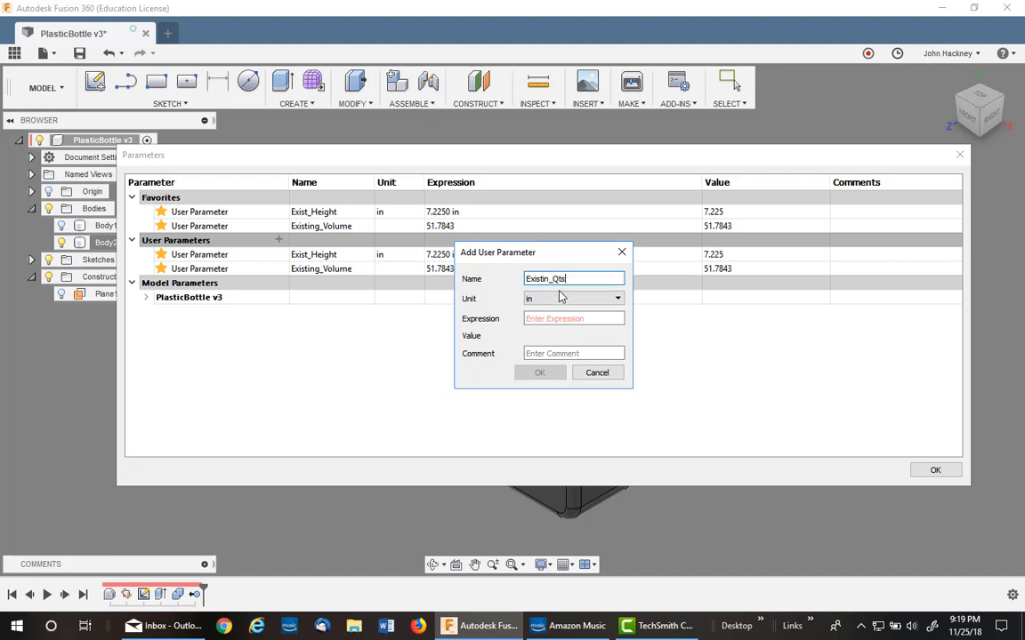
click(560, 299)
click(564, 312)
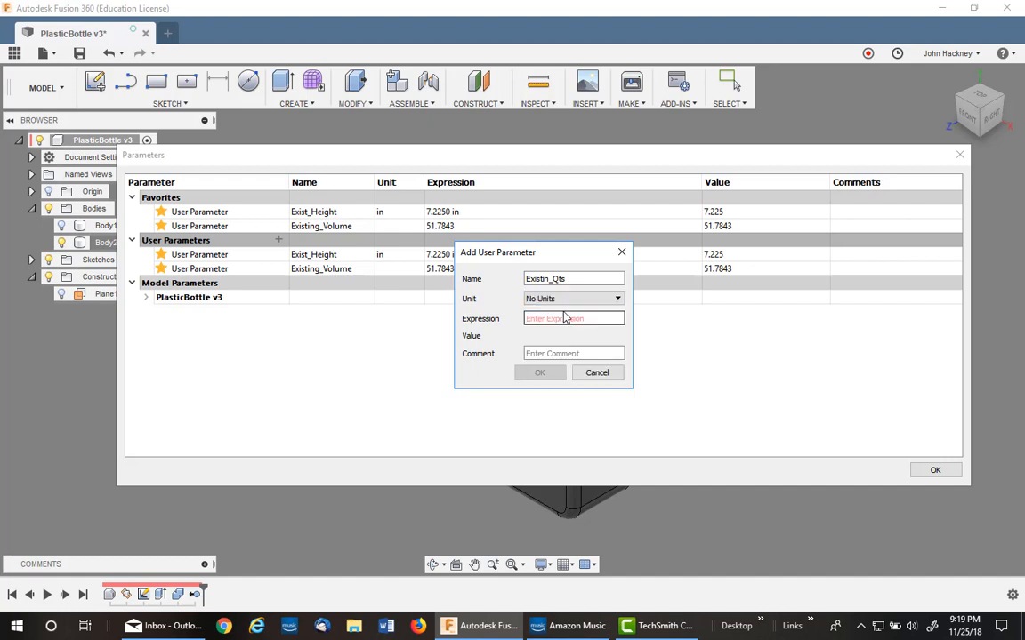
click(564, 318)
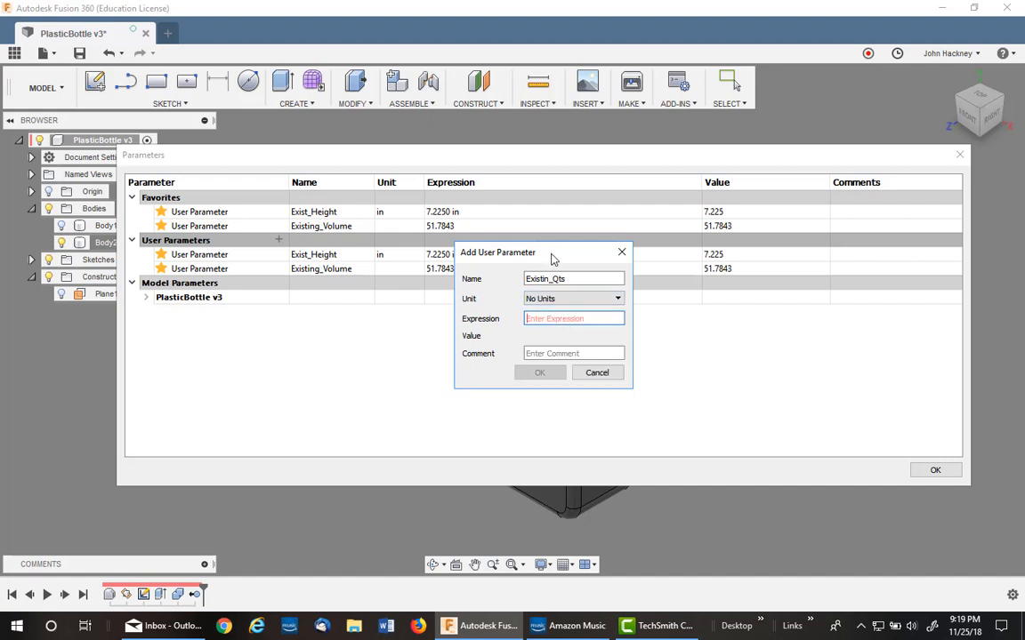
drag(551, 258, 723, 295)
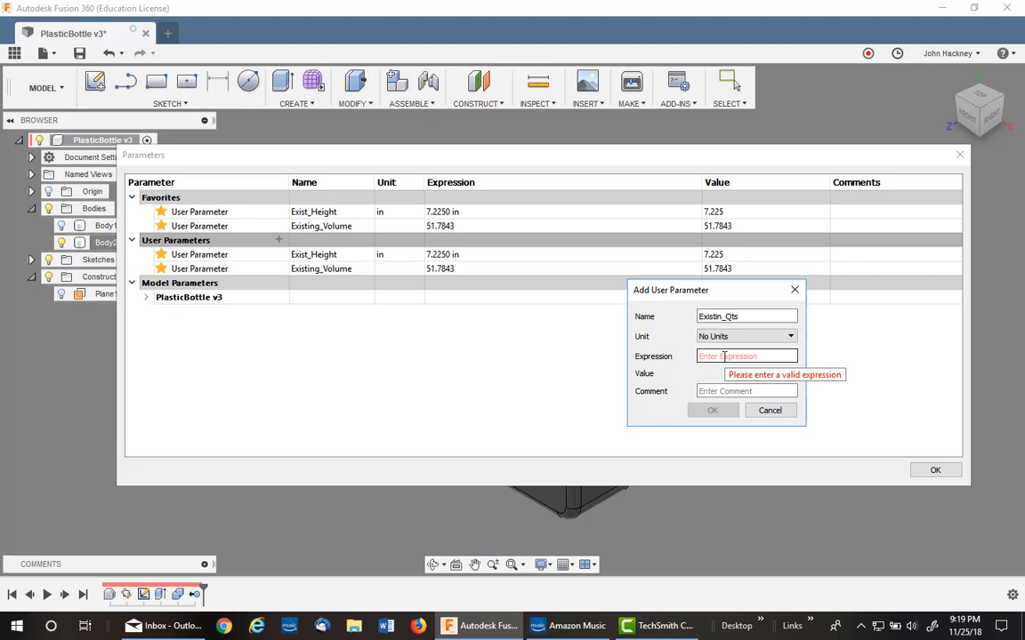
text(e)
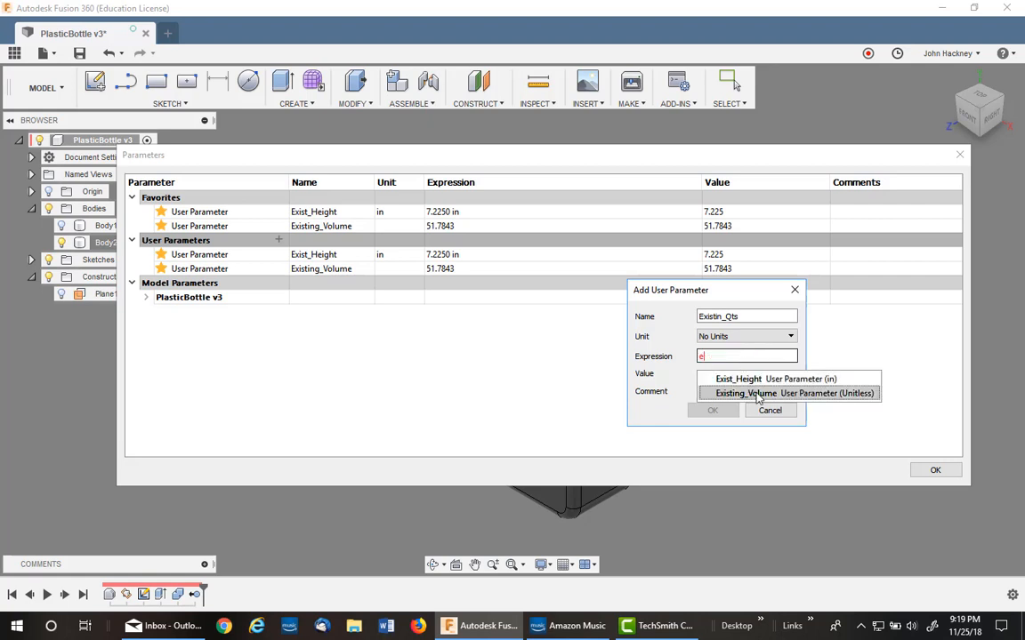
click(738, 393)
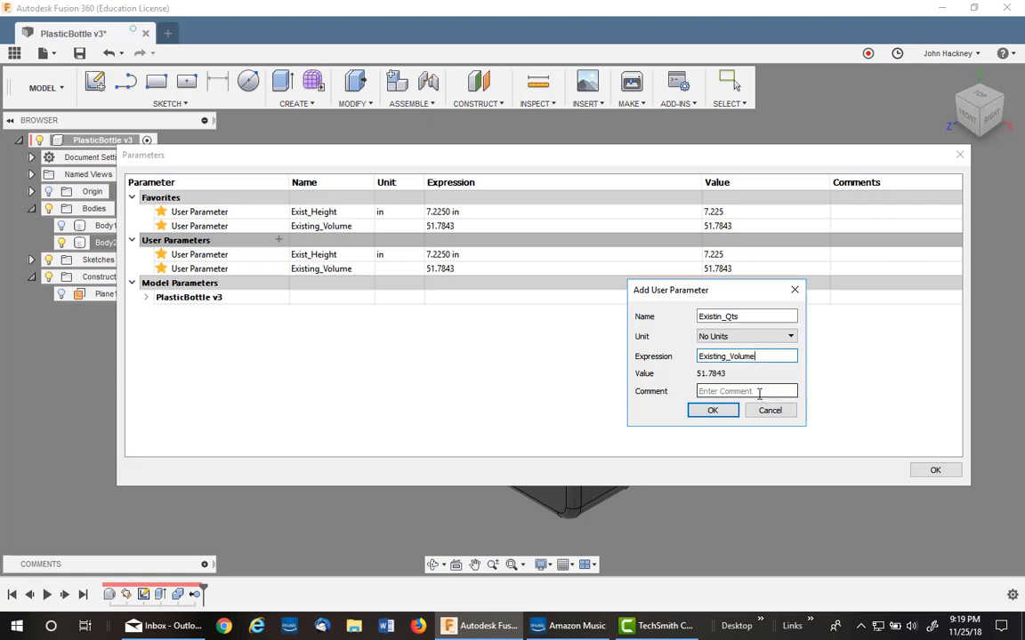
text(/)
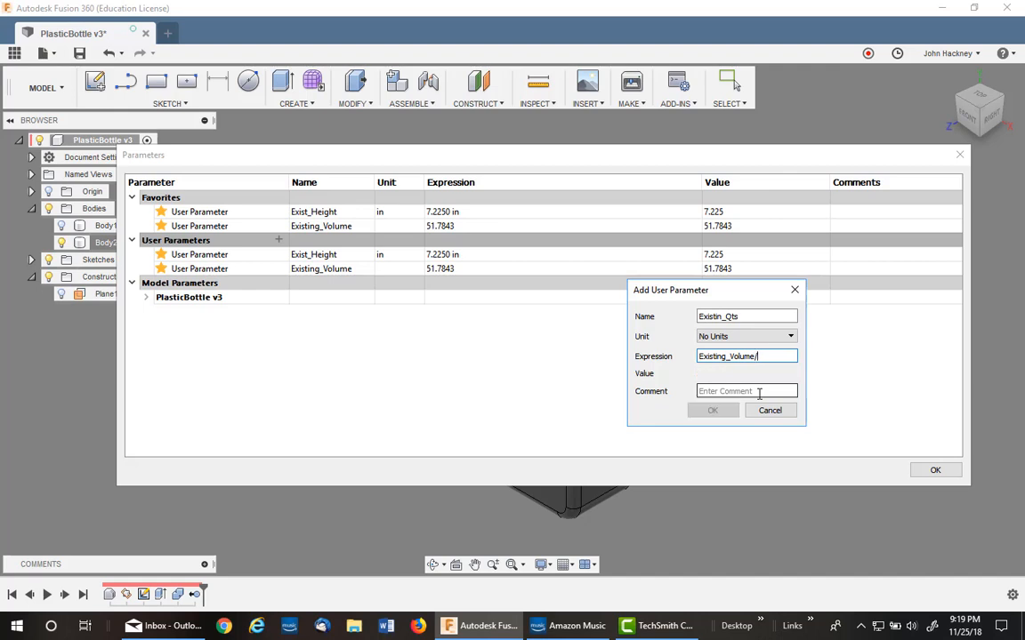
text(57.75)
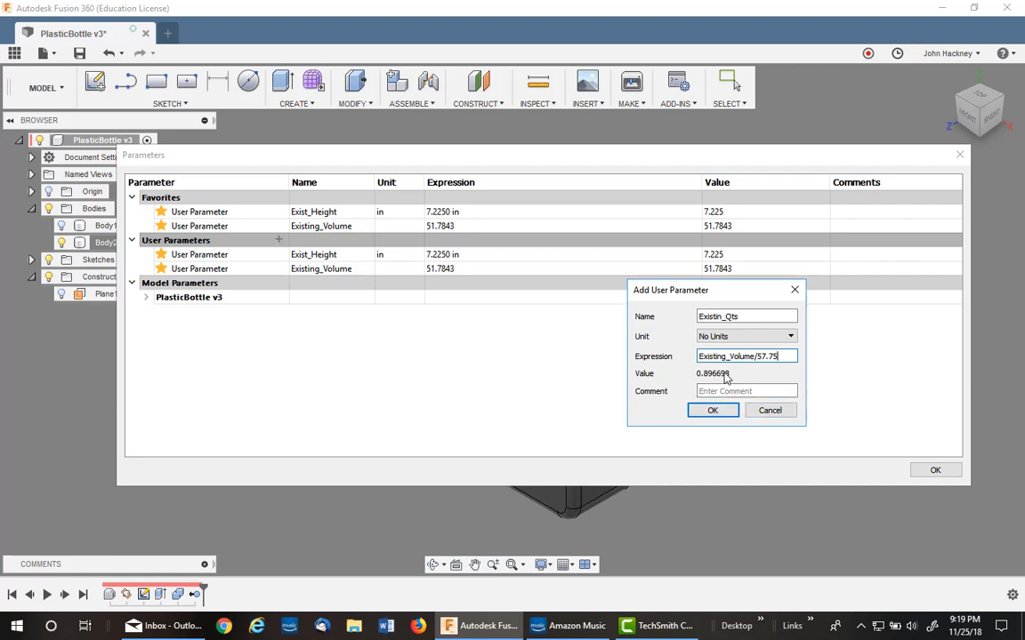
click(714, 411)
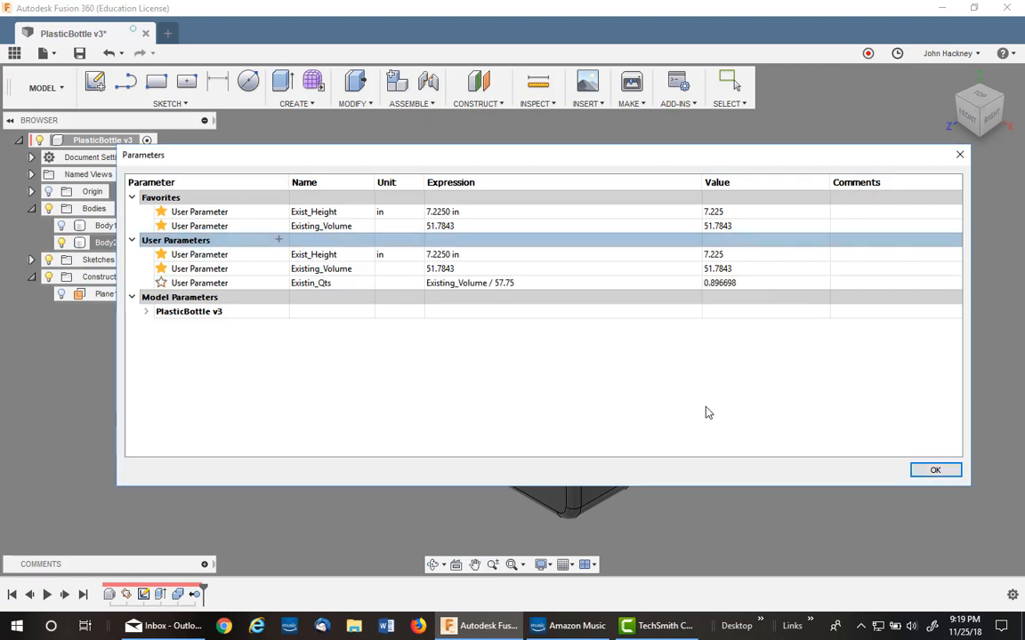
click(161, 283)
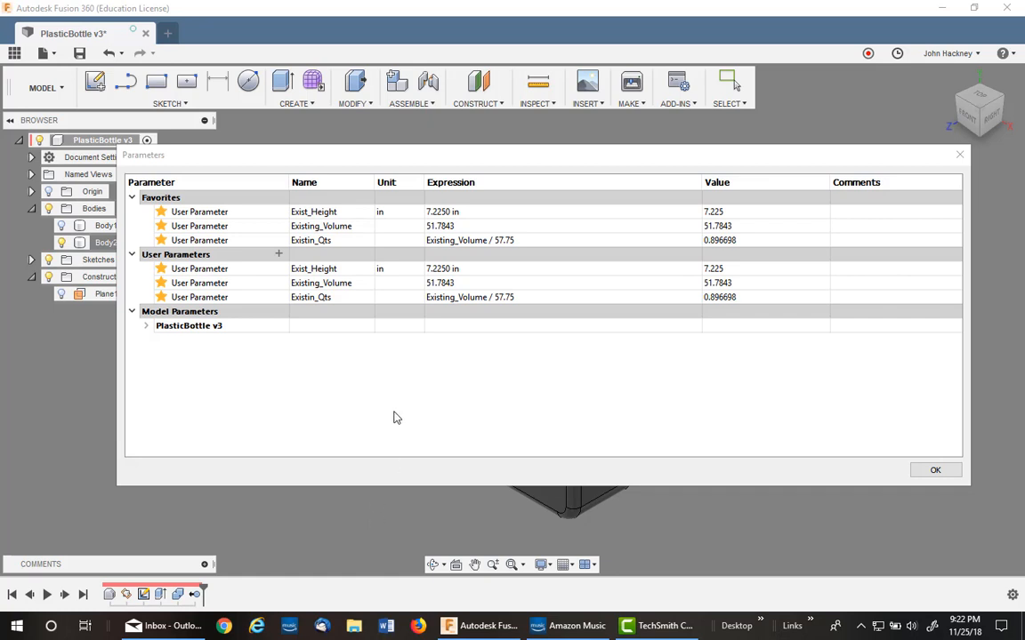
Step: Add a user parameter named Additional_Height in inches with the expression ((Exist_Height/Existin_Qts)-Exist_Height)
click(278, 255)
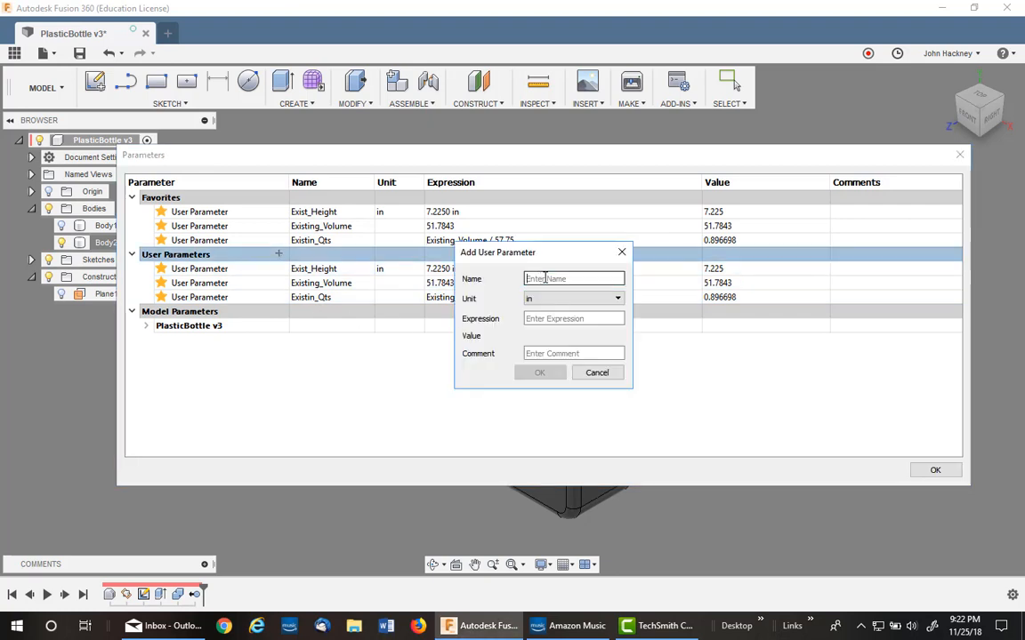
text(Additio)
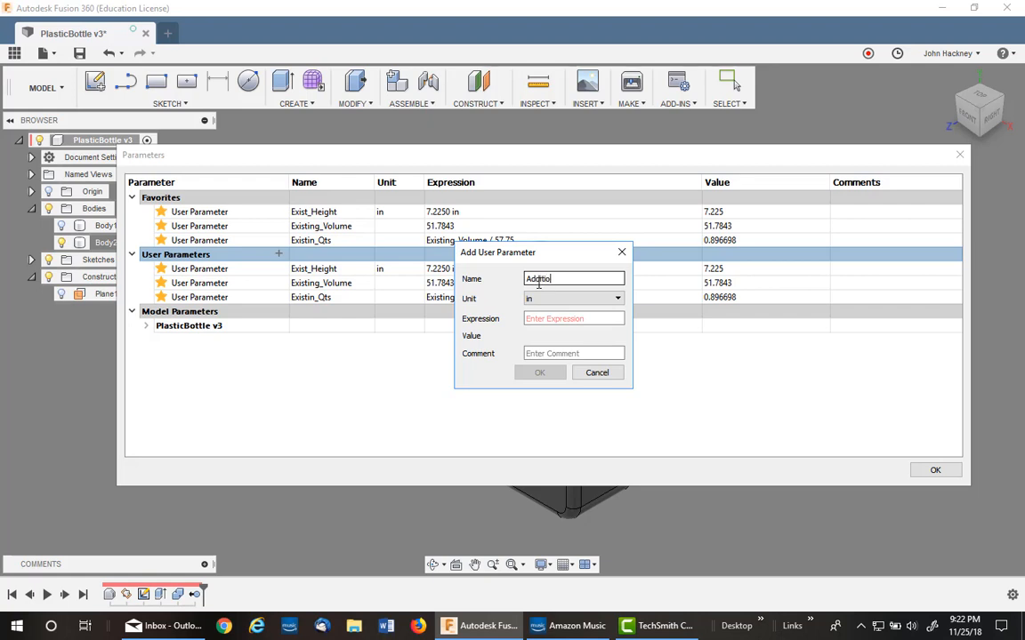
text(nal_Height)
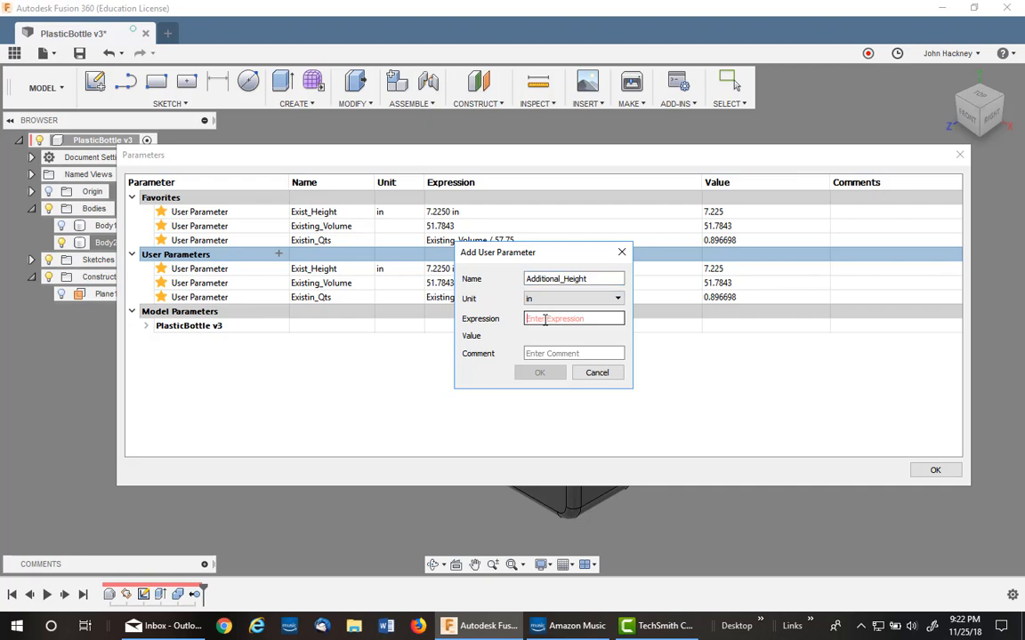
click(544, 320)
text((()
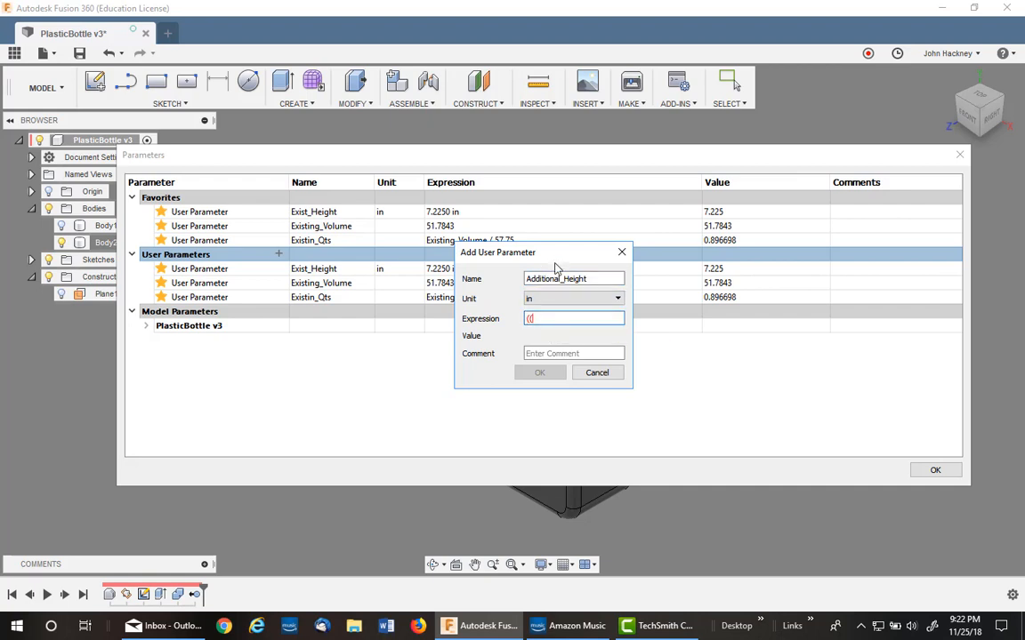
drag(554, 258, 552, 335)
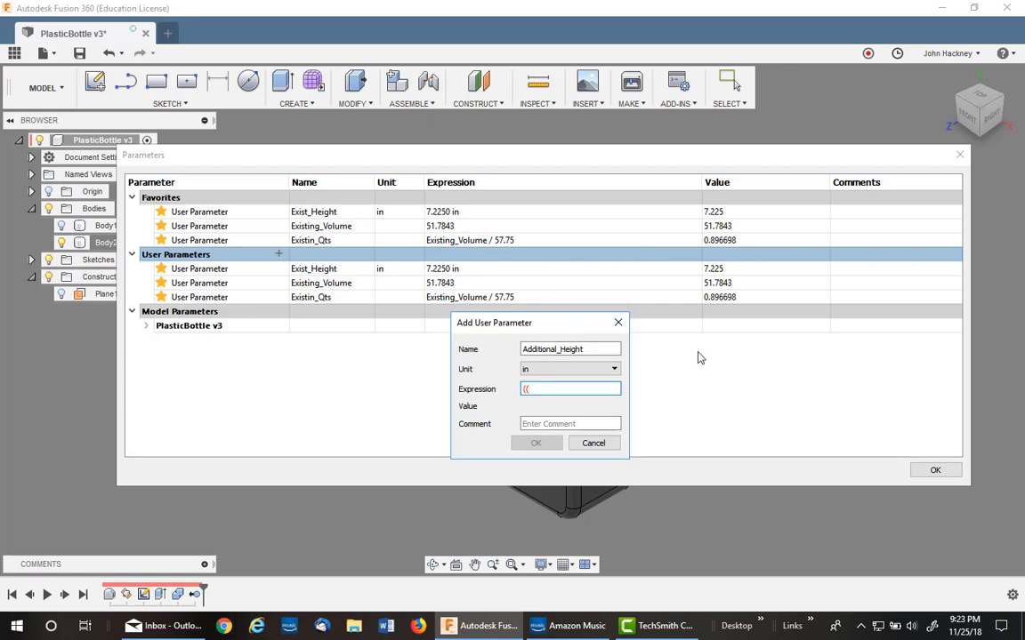
text(e)
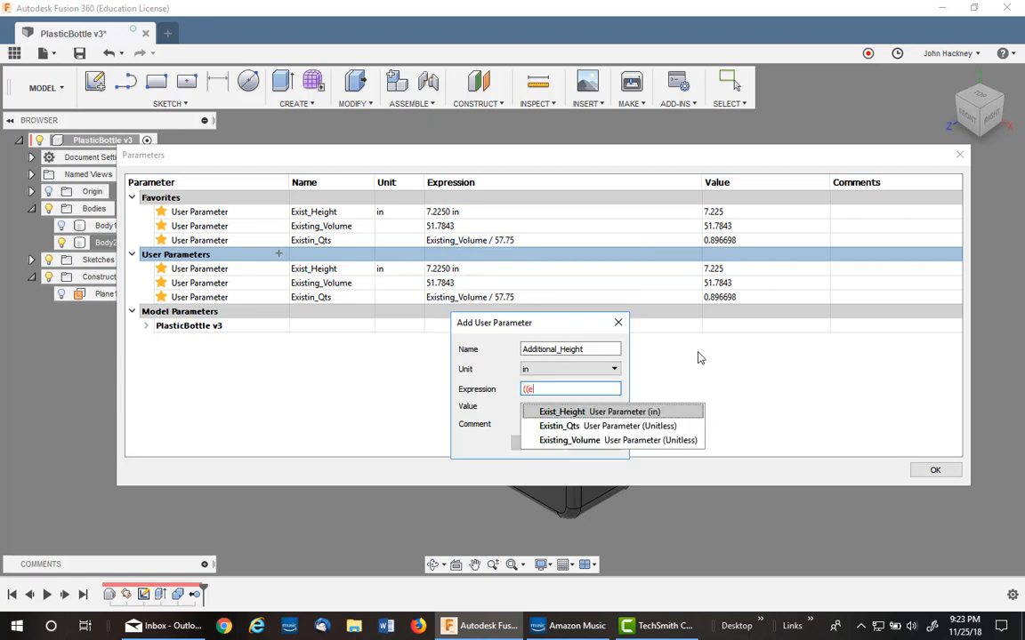
click(589, 413)
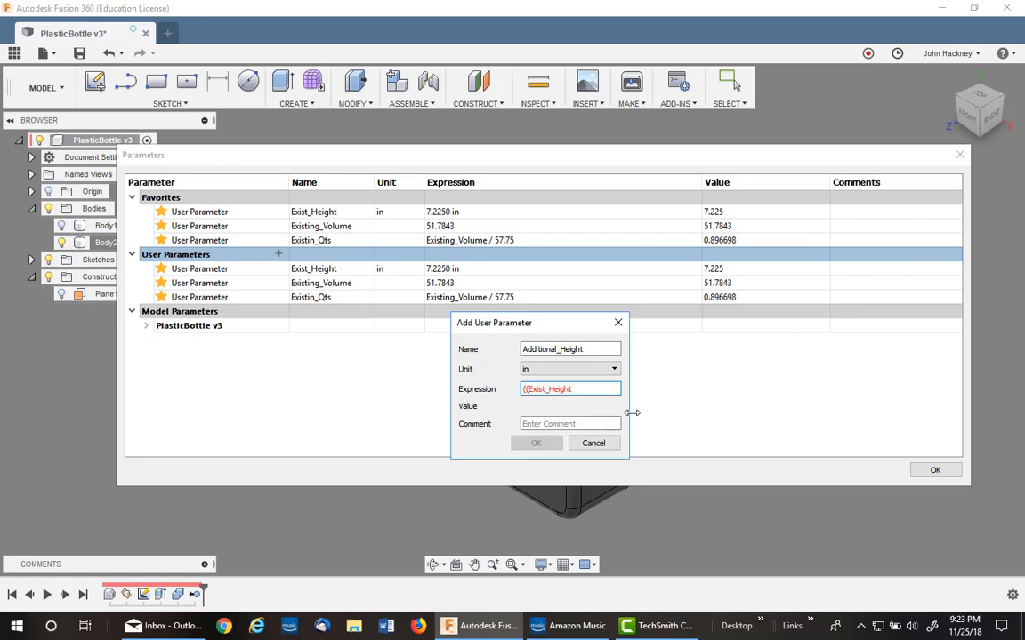
text(/)
text(e)
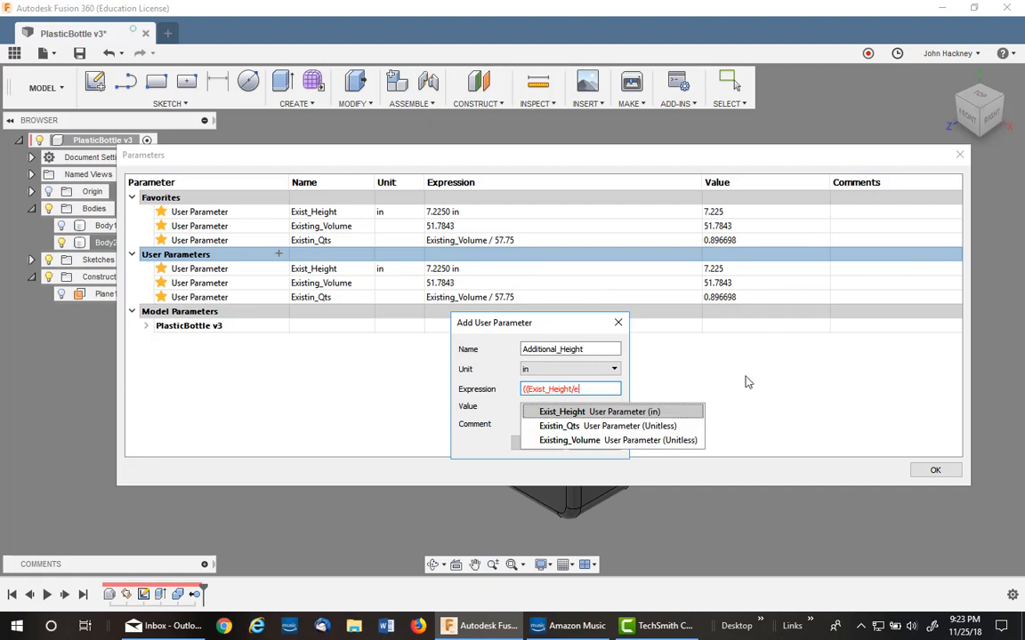
click(587, 426)
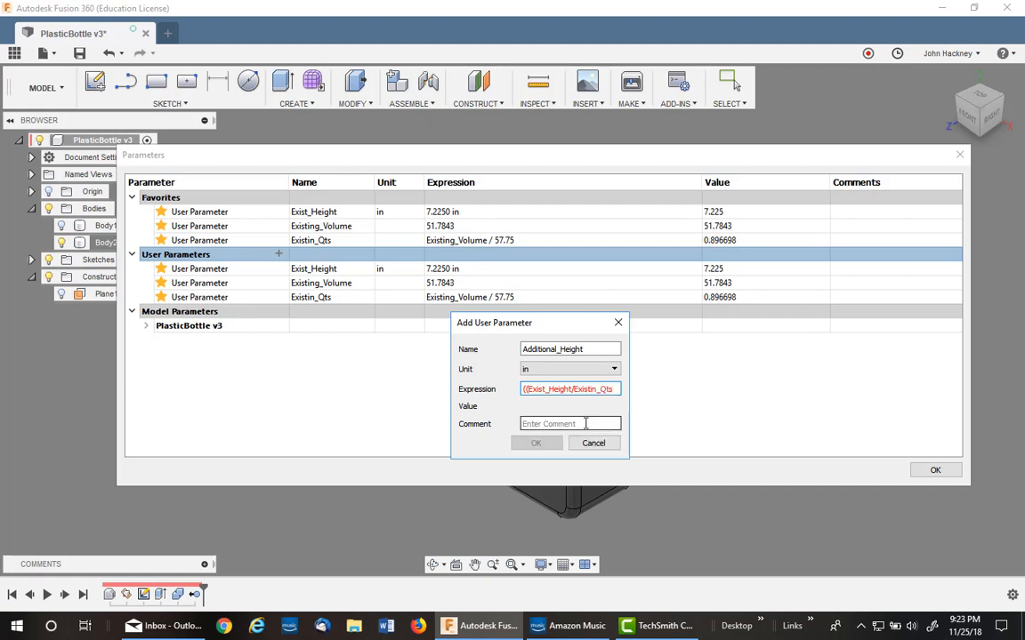
text())
text(-e)
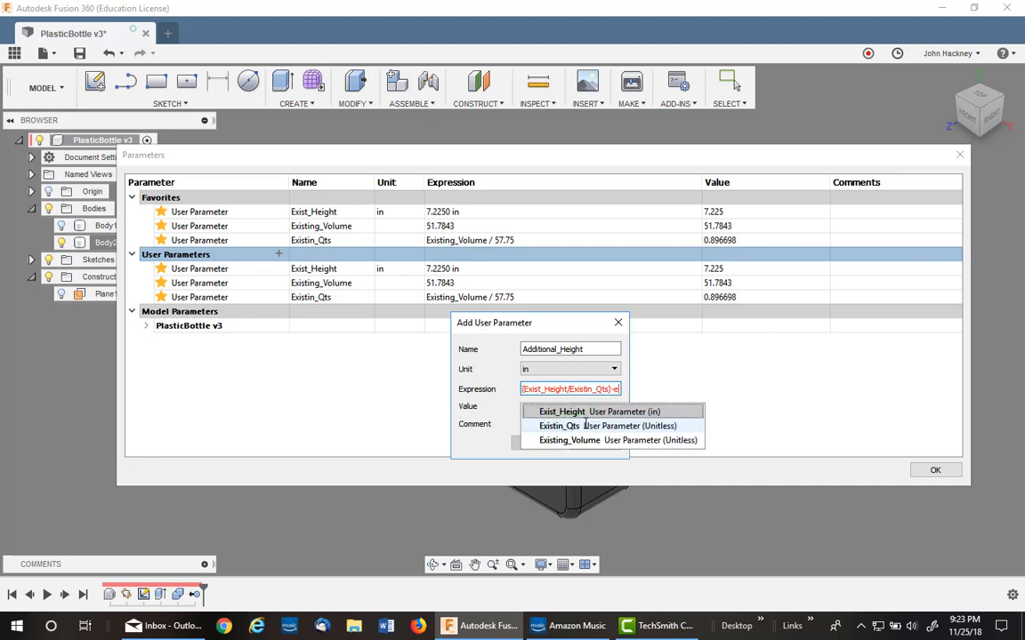
click(599, 415)
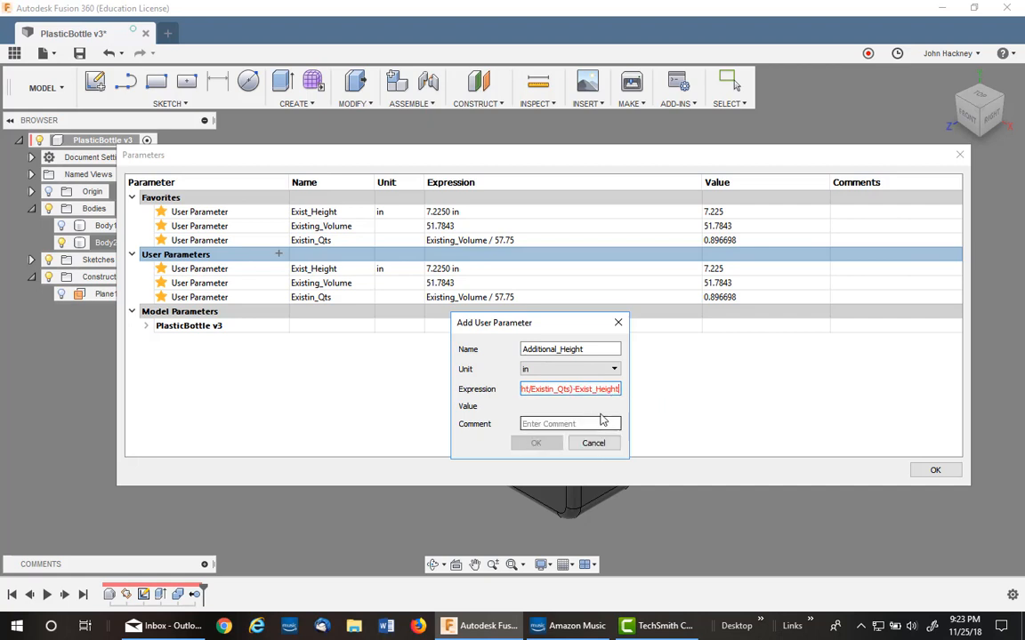
text())
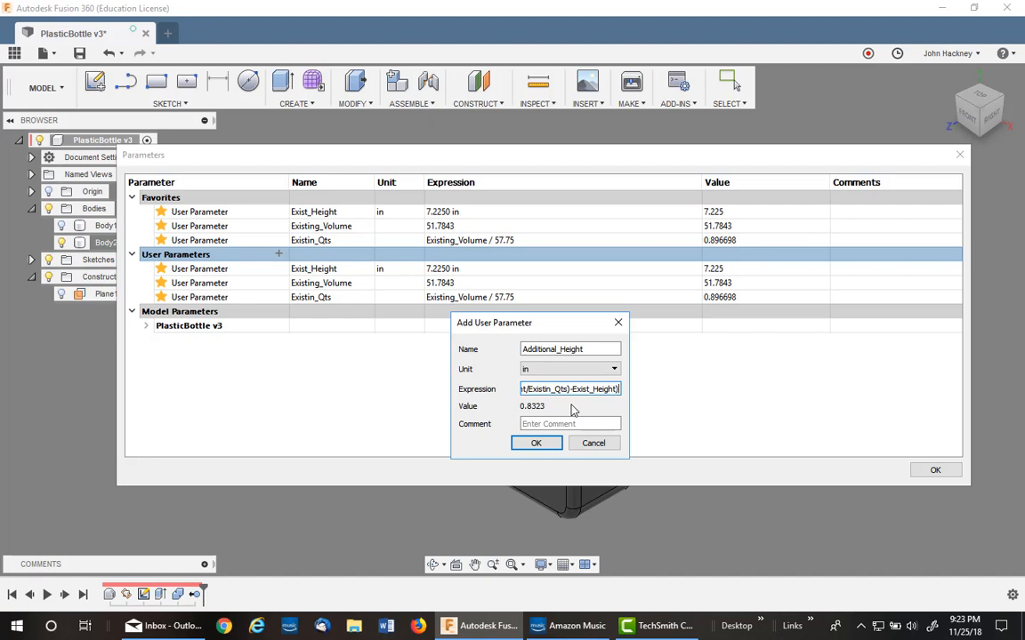
click(536, 443)
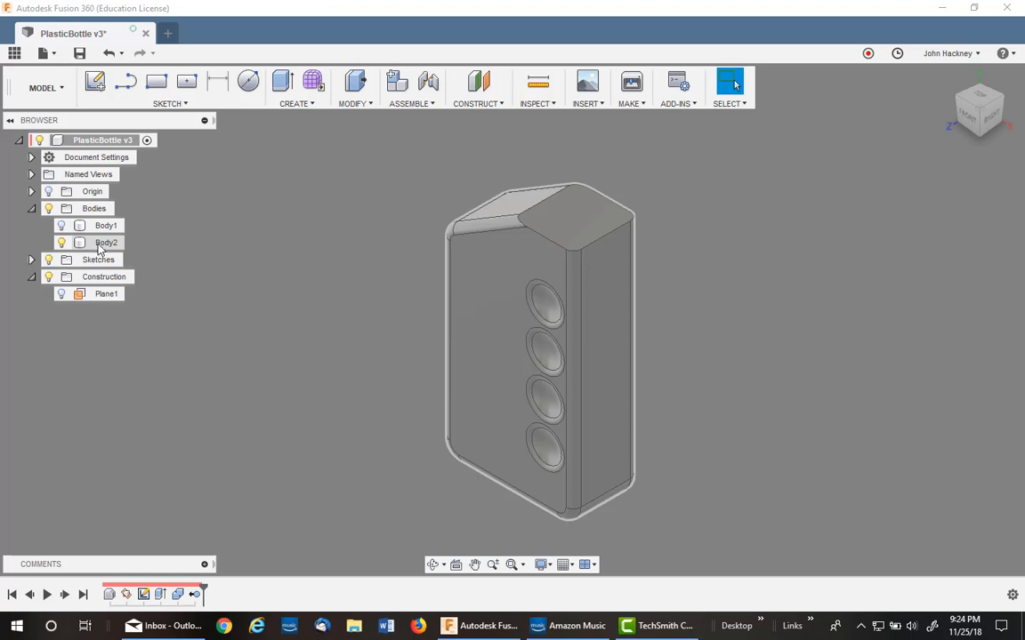
Step: Remove the inner fill body Body2 and show the bottle body Body1
right_click(101, 246)
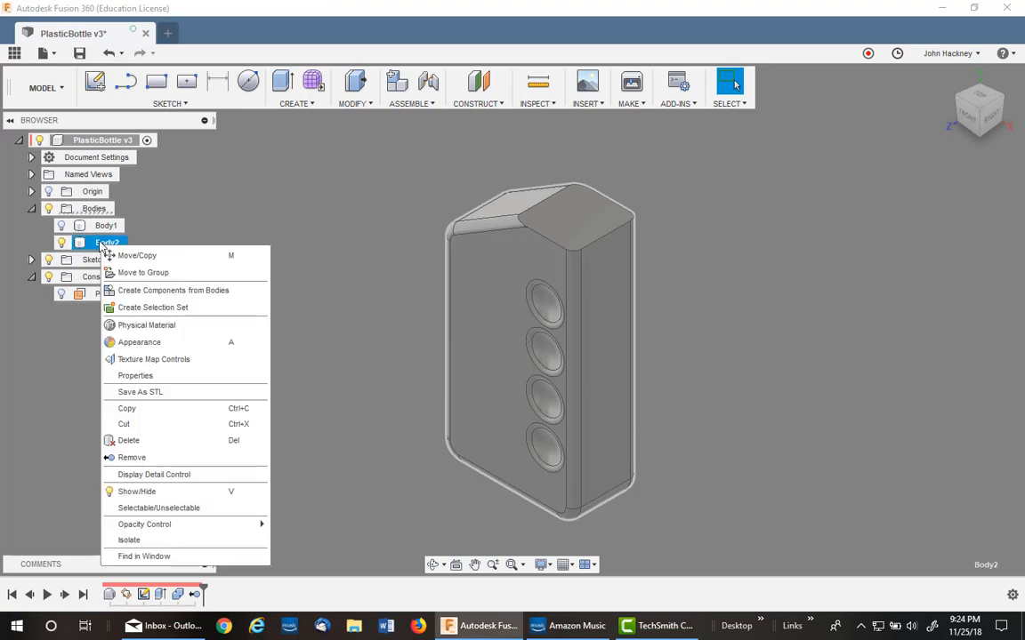
click(146, 458)
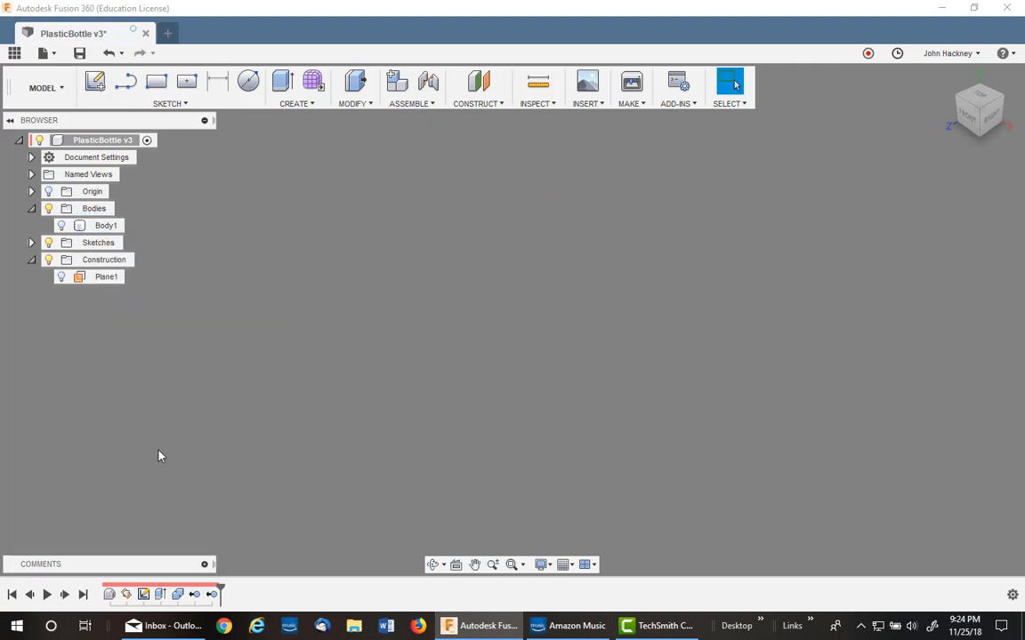
click(63, 225)
click(62, 227)
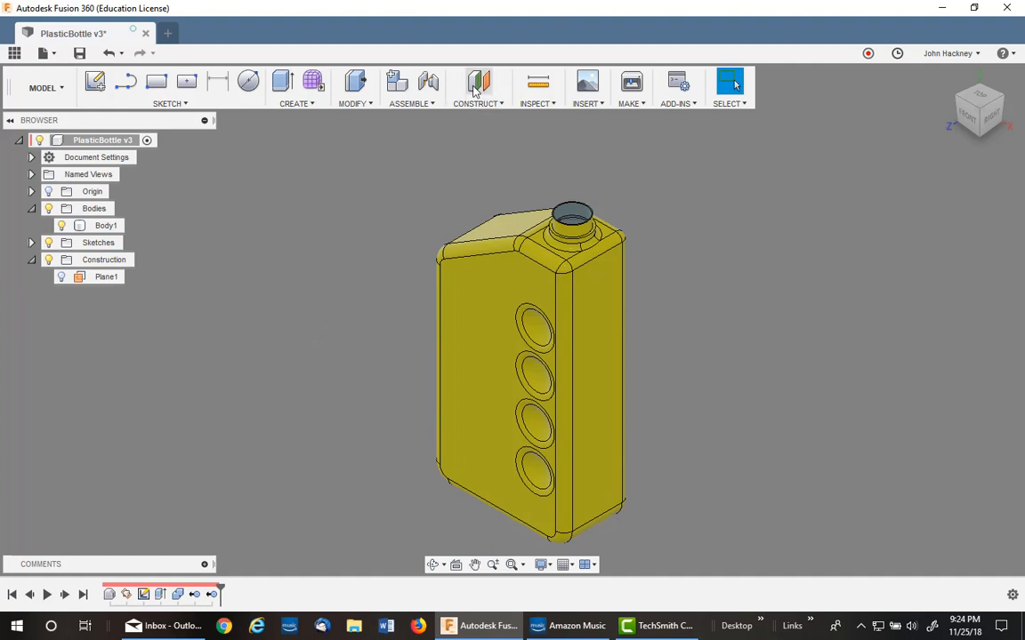
Step: Create an offset construction plane about 0.93 in above the bottle's bottom face
click(479, 82)
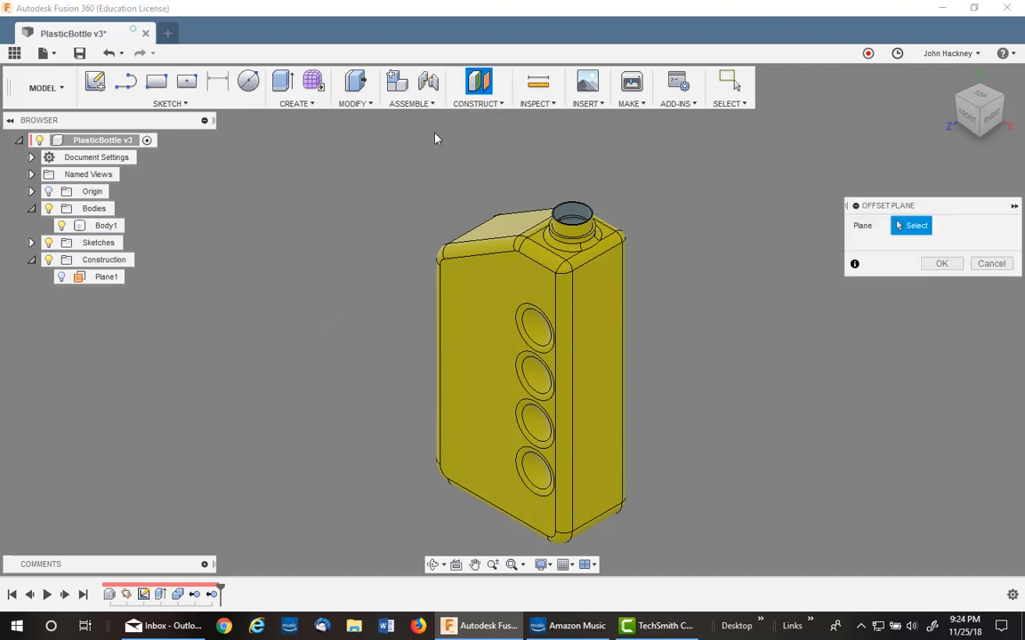
click(520, 506)
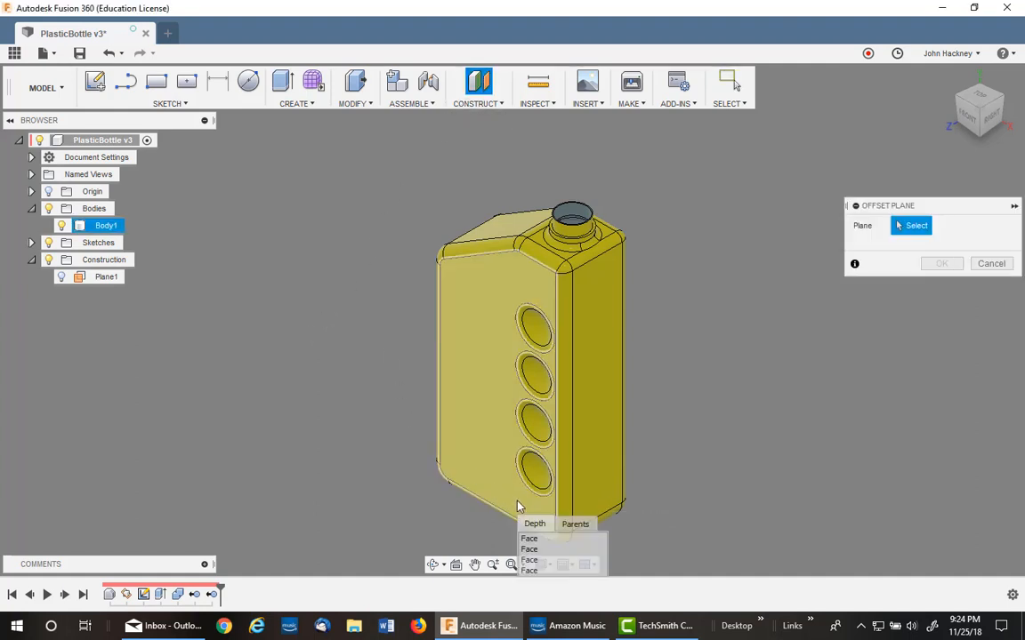
click(531, 561)
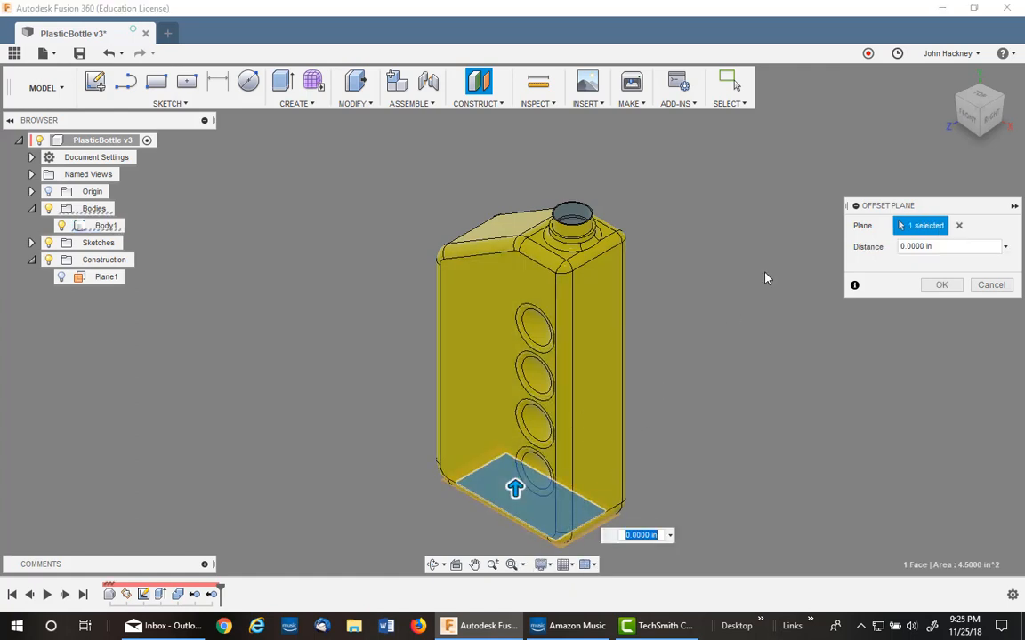
click(956, 122)
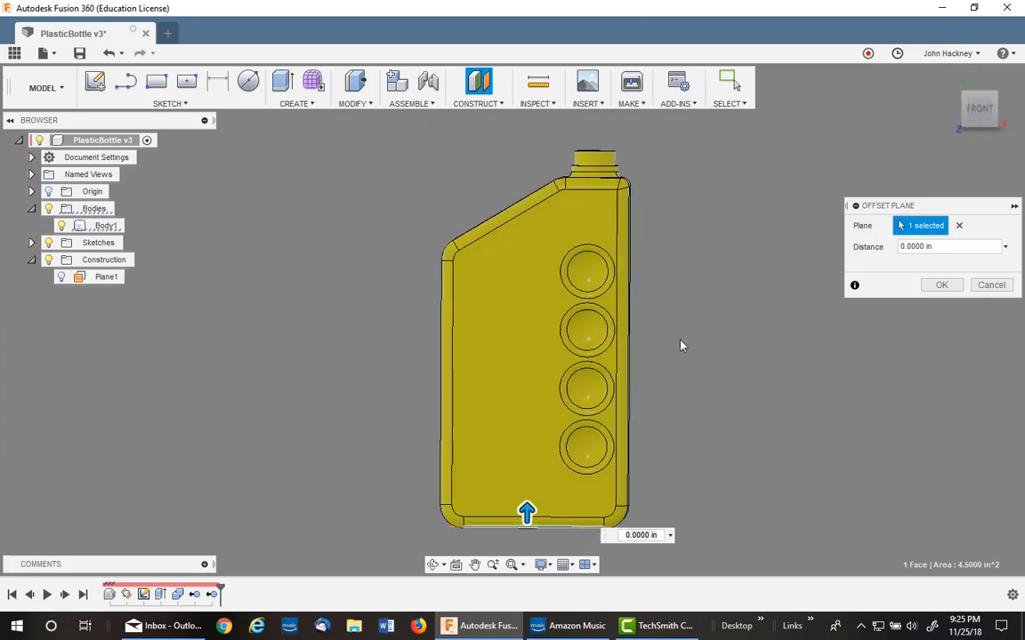
drag(528, 510, 528, 469)
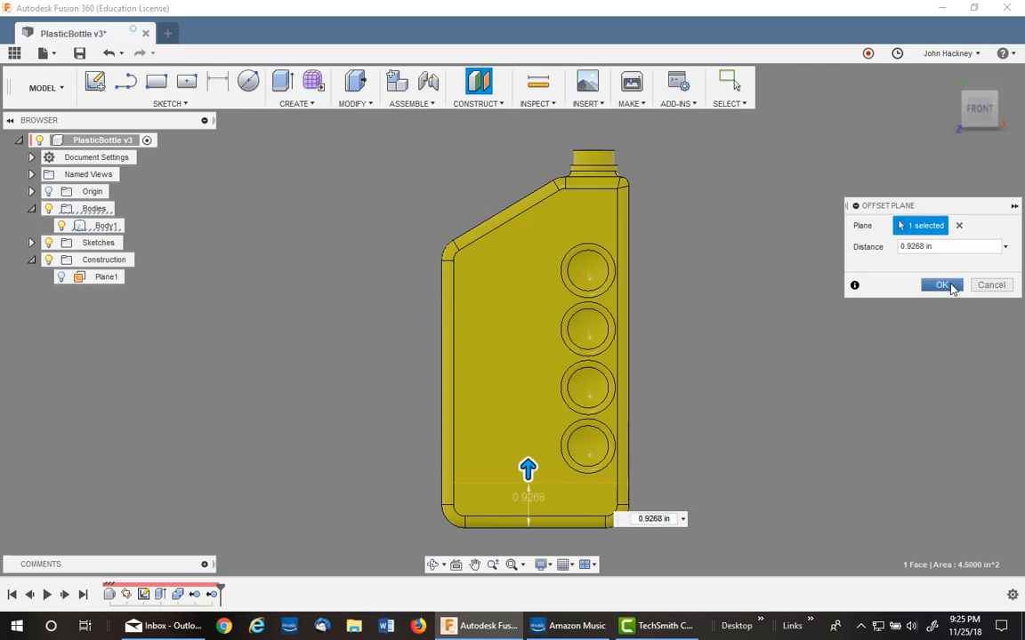
click(941, 285)
click(946, 79)
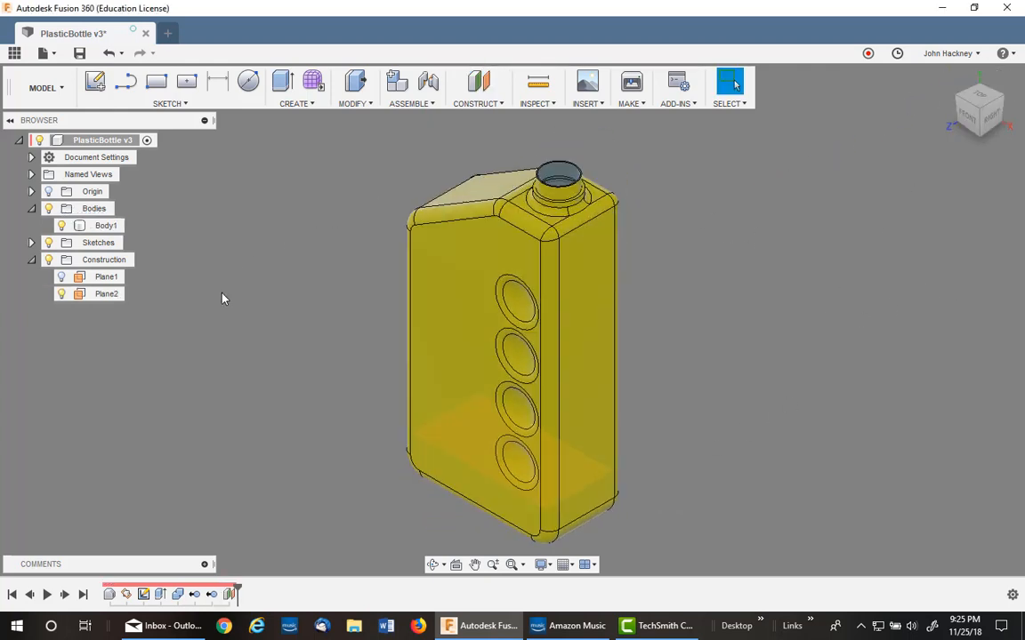
Step: Split the bottle body Body1 with Plane2 as the splitting tool
click(359, 105)
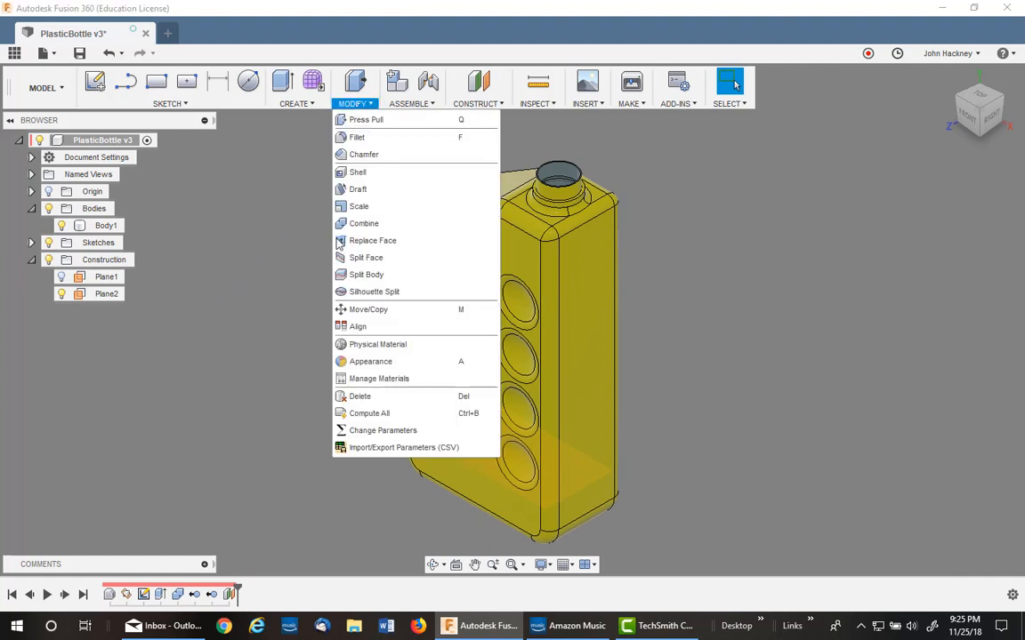
click(336, 271)
click(481, 257)
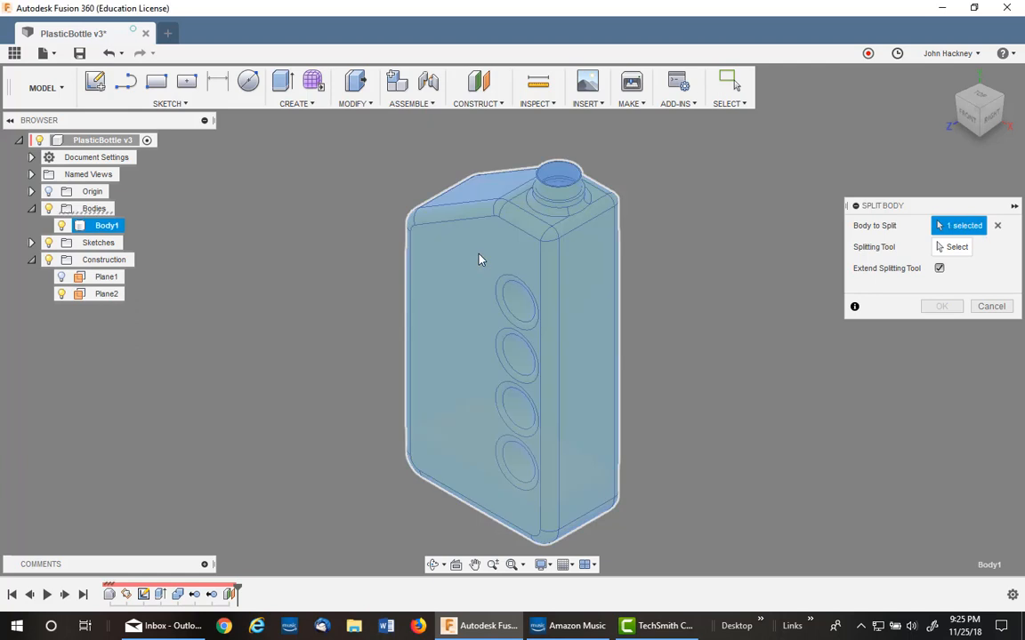
click(955, 252)
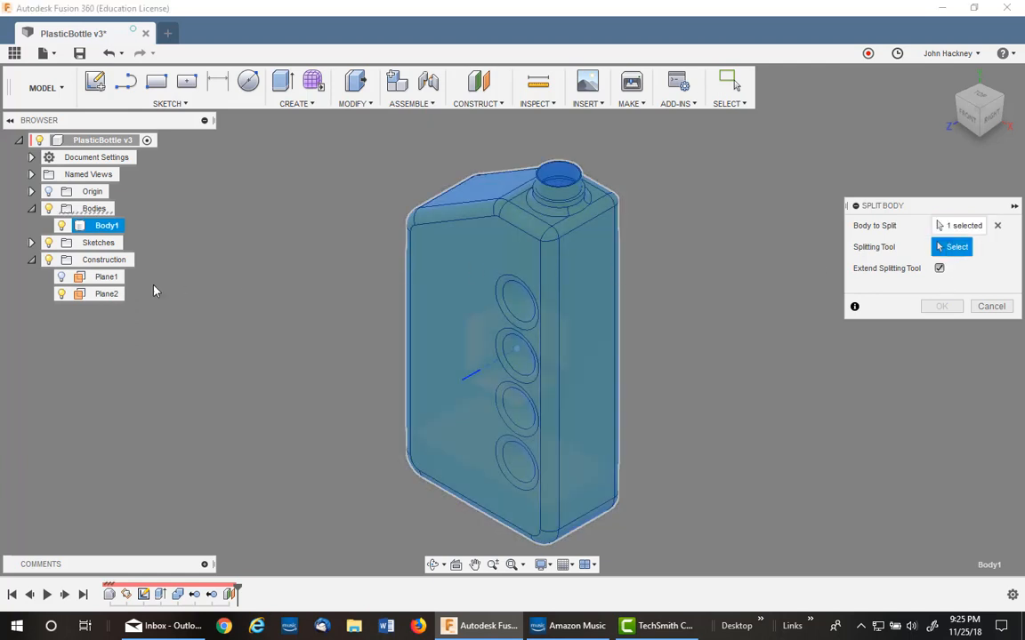
click(105, 294)
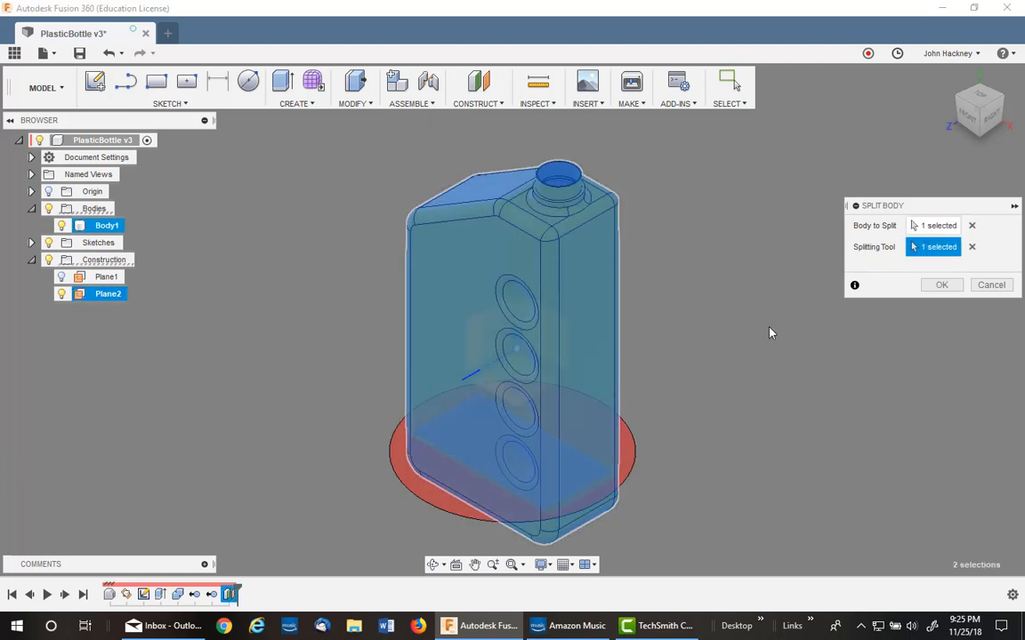
click(936, 285)
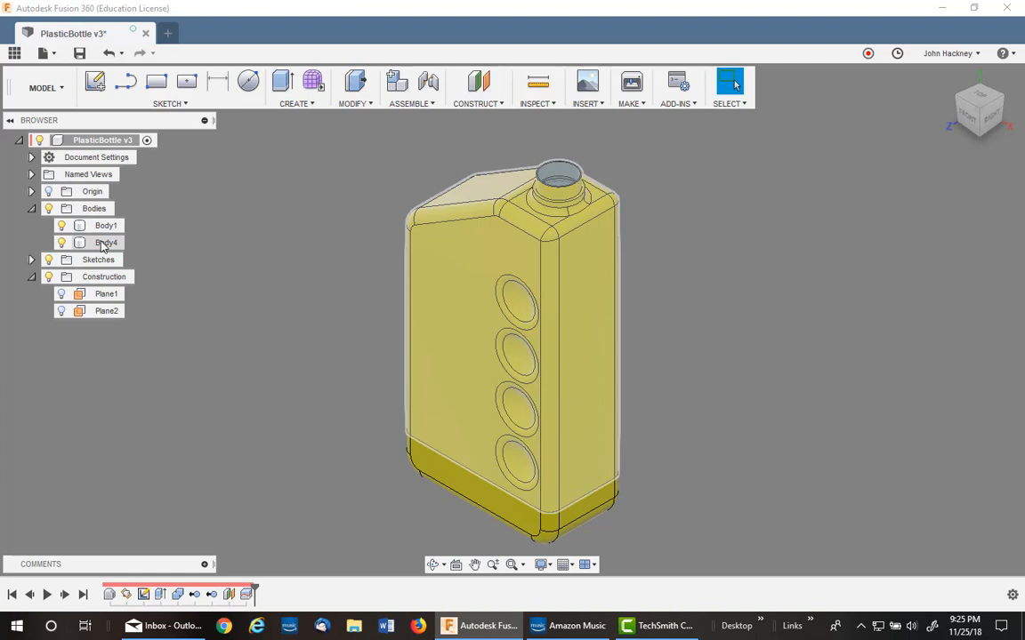
Step: Move the upper bottle body upward with its Y distance set to the Additional_Height parameter
right_click(104, 246)
click(142, 253)
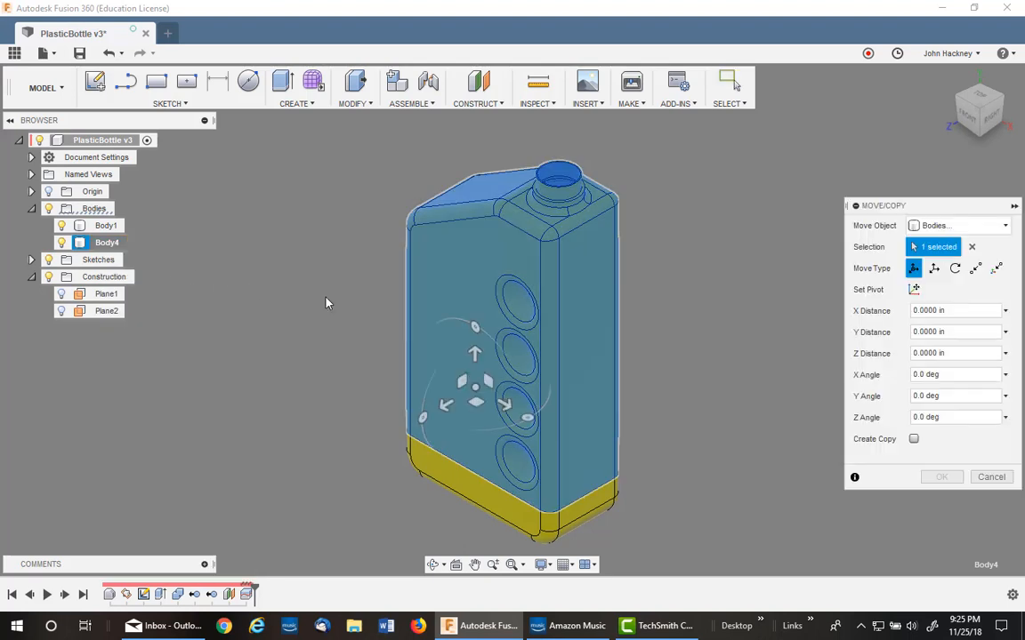
click(474, 353)
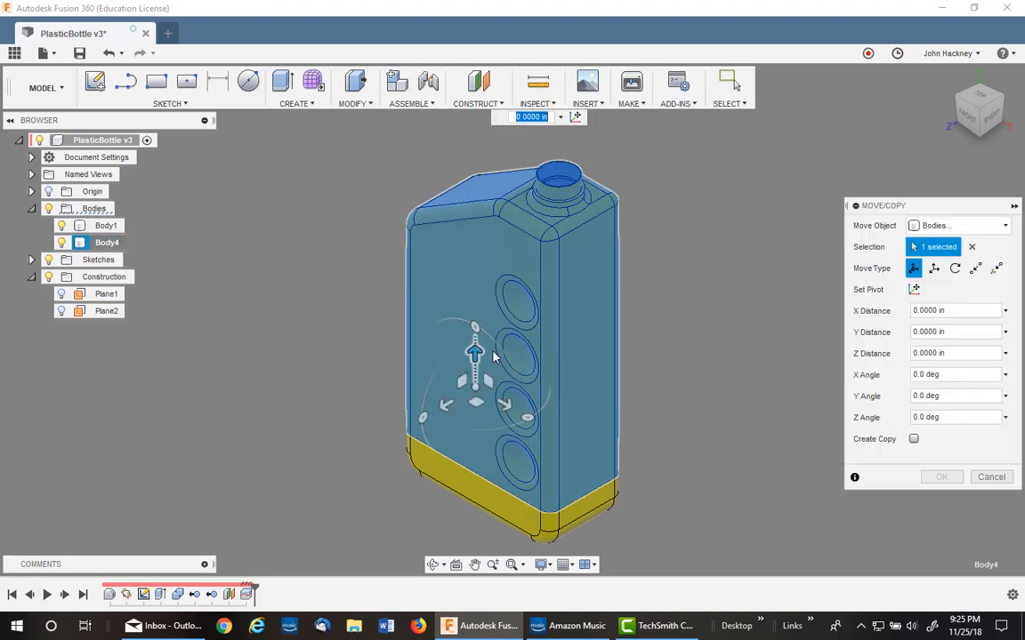
drag(474, 354, 474, 343)
click(964, 332)
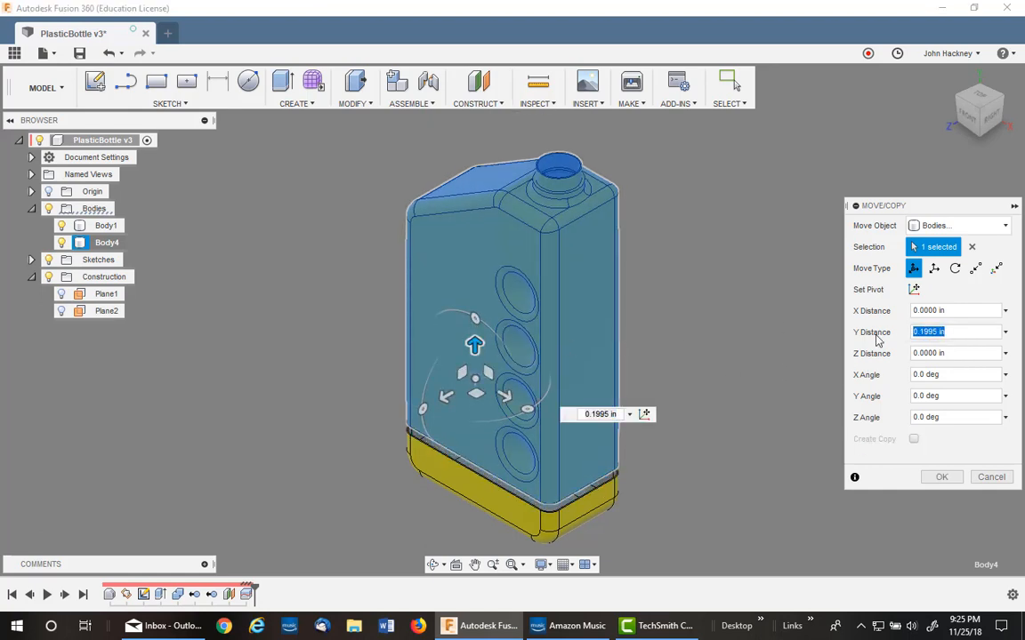
text(a)
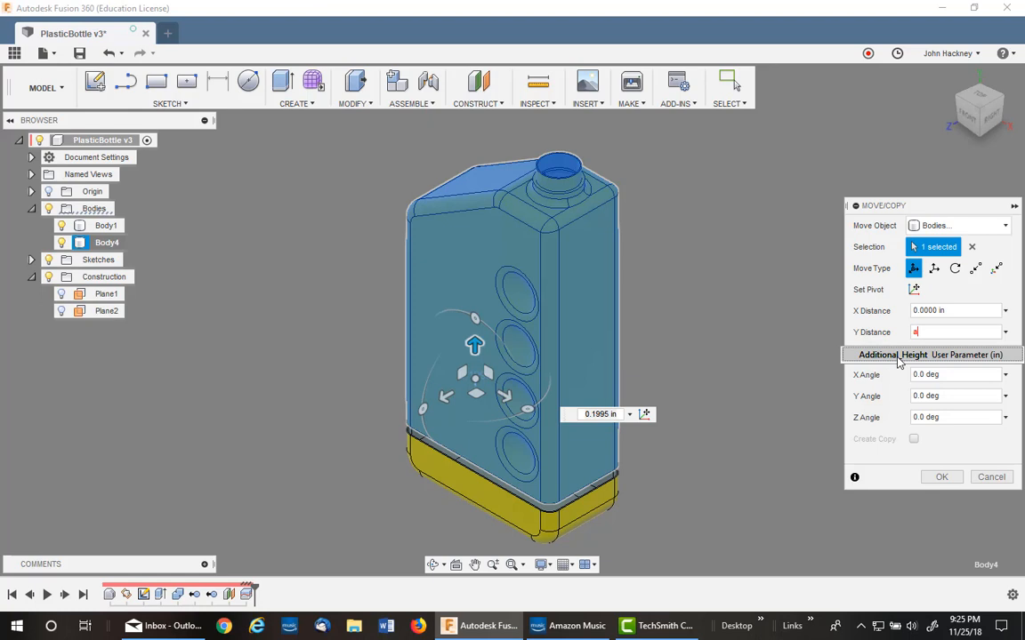
click(898, 355)
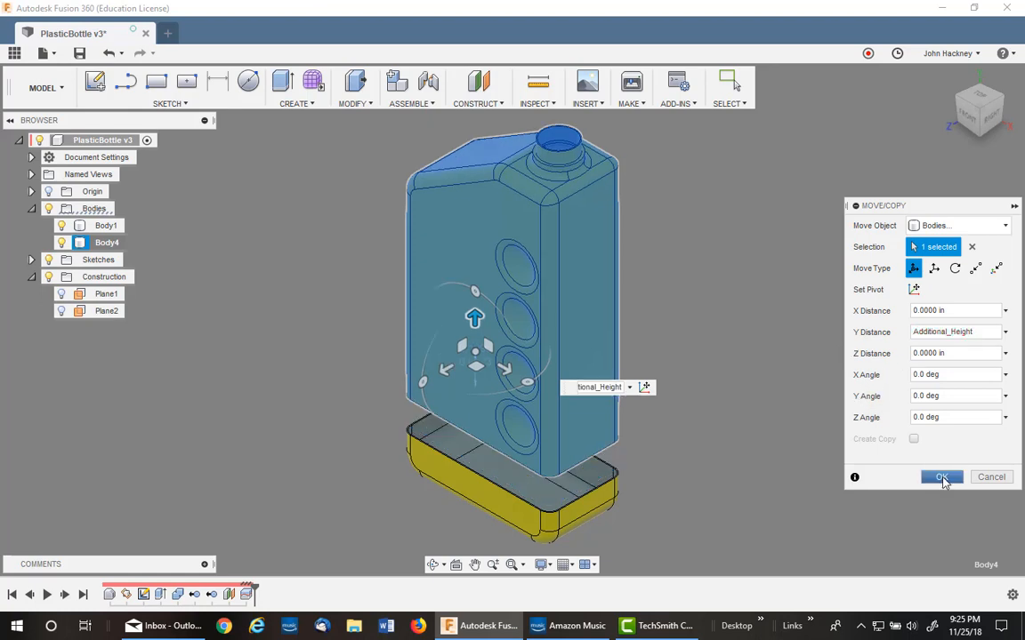
click(941, 477)
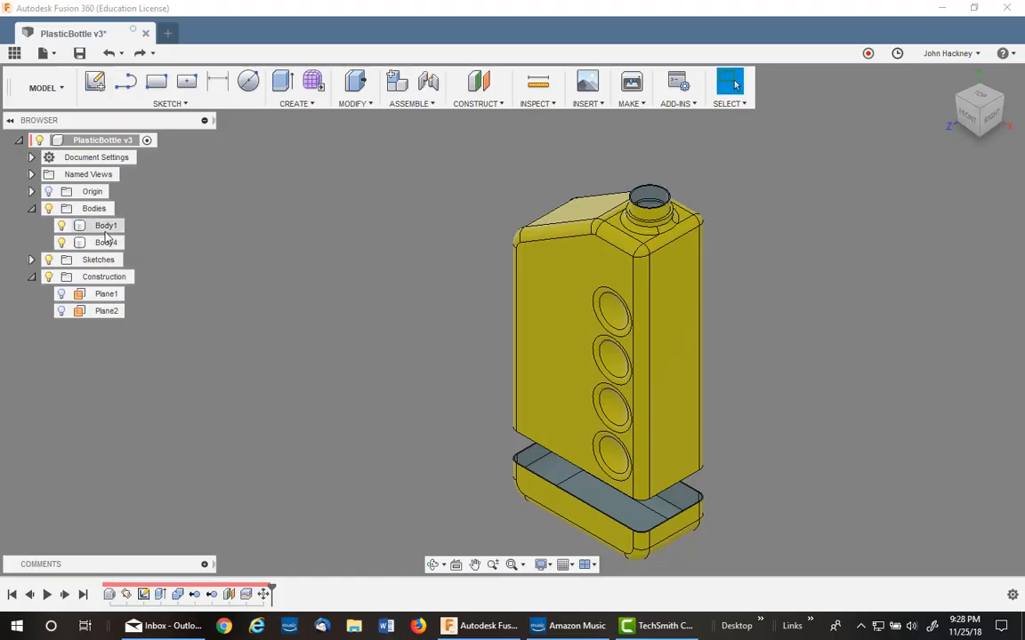
Step: Extrude the cut rim face of the lower bottle body upward by the Additional_Height parameter, joining it to the raised upper body
middle_drag(344, 360, 275, 258)
scroll(302, 340, up, 6)
middle_drag(343, 317, 217, 307)
scroll(279, 349, up, 5)
scroll(225, 306, up, 3)
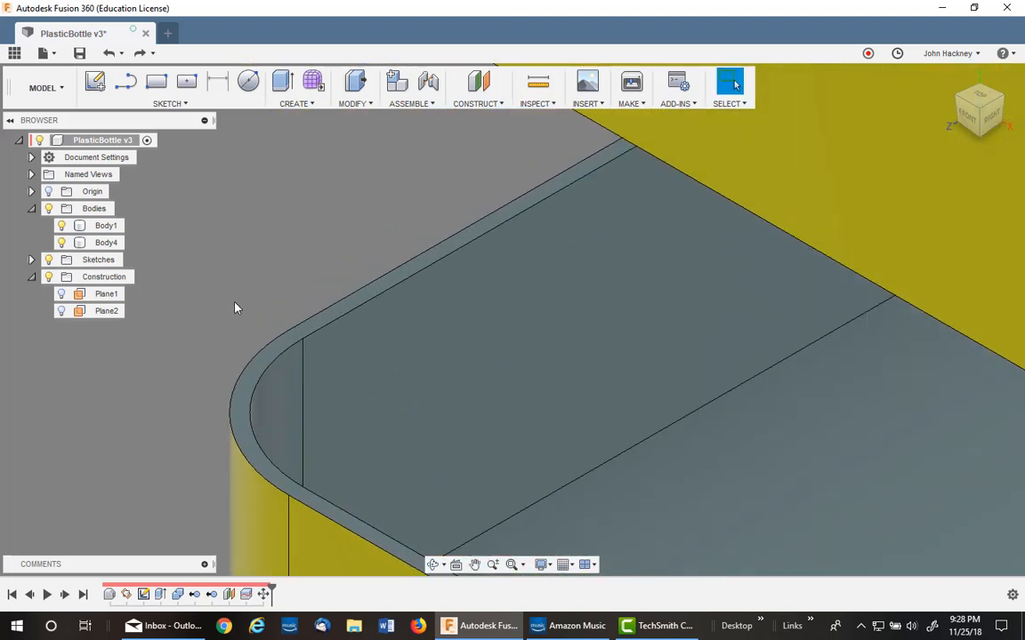
click(291, 345)
right_click(292, 345)
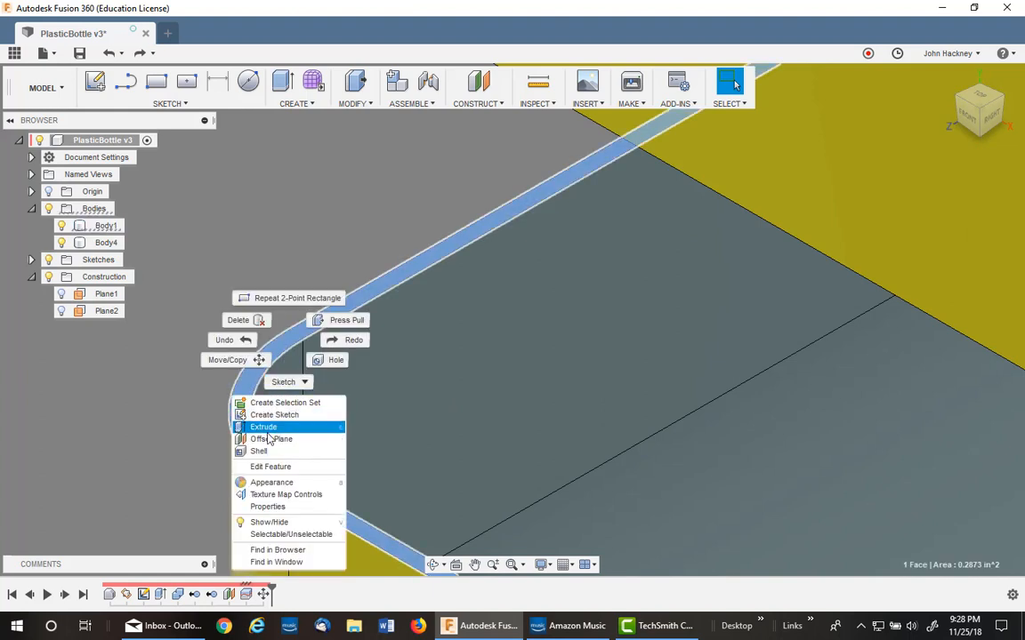
click(265, 428)
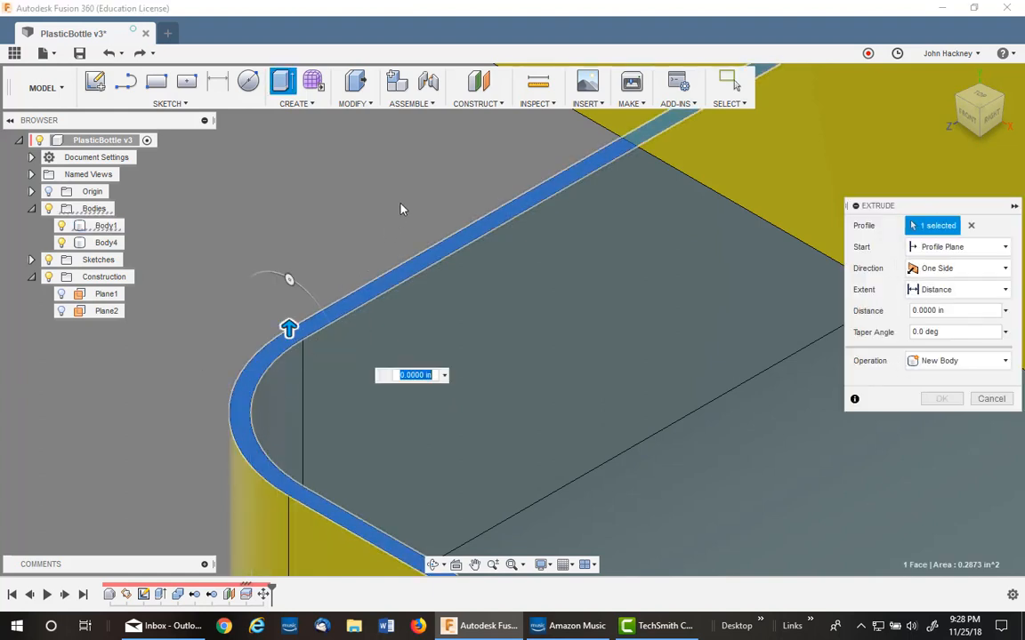
click(989, 311)
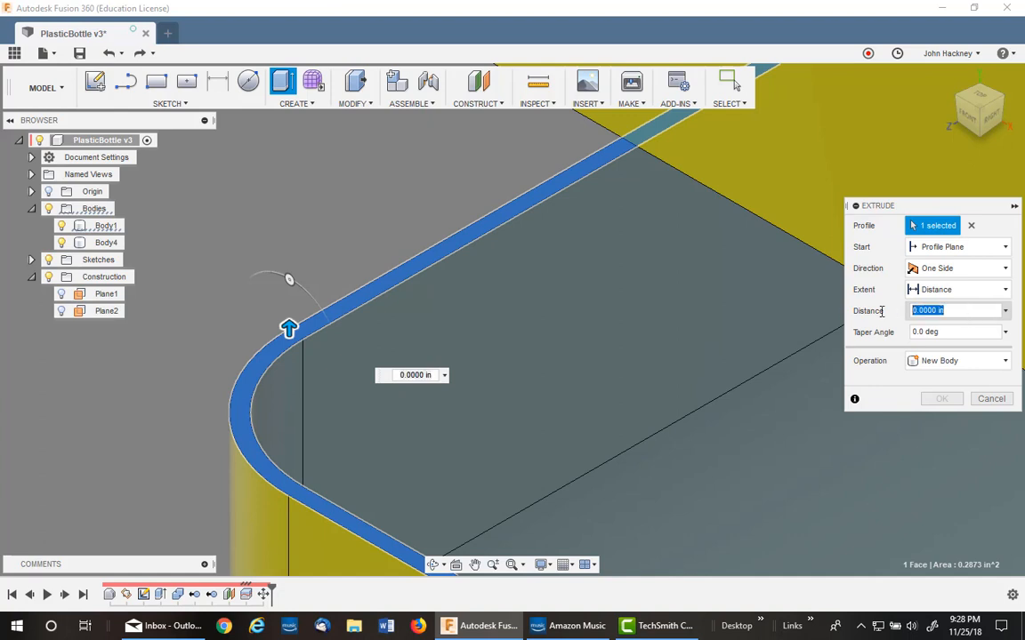
text(a)
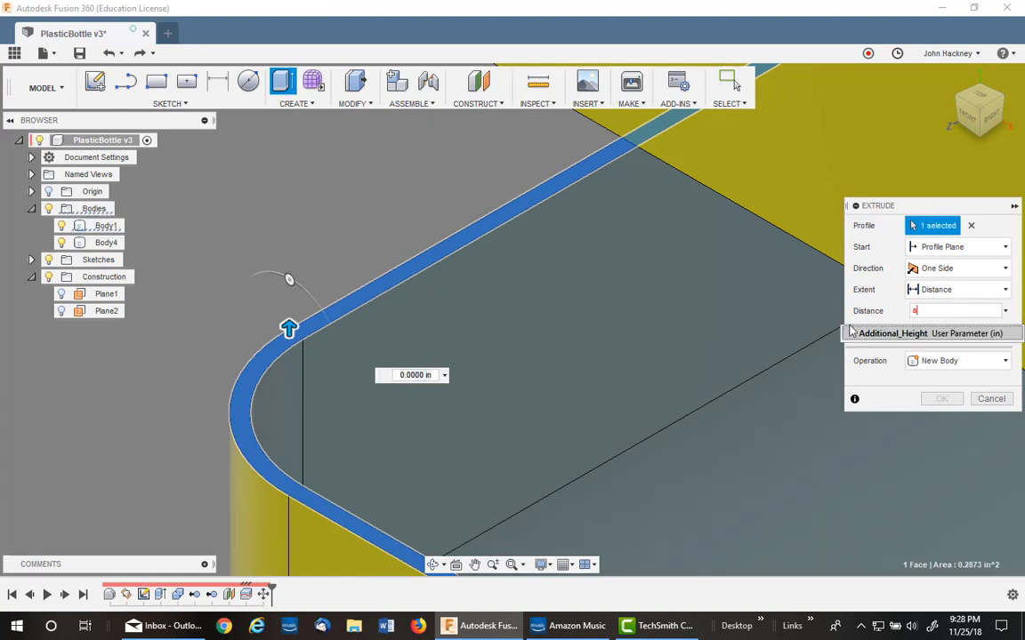
click(887, 334)
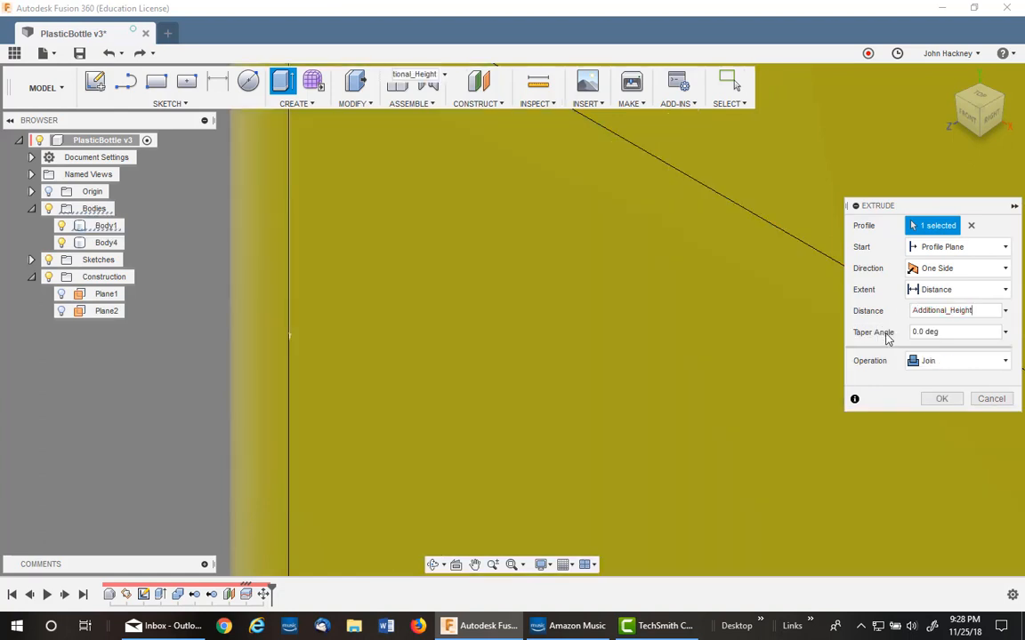
click(943, 402)
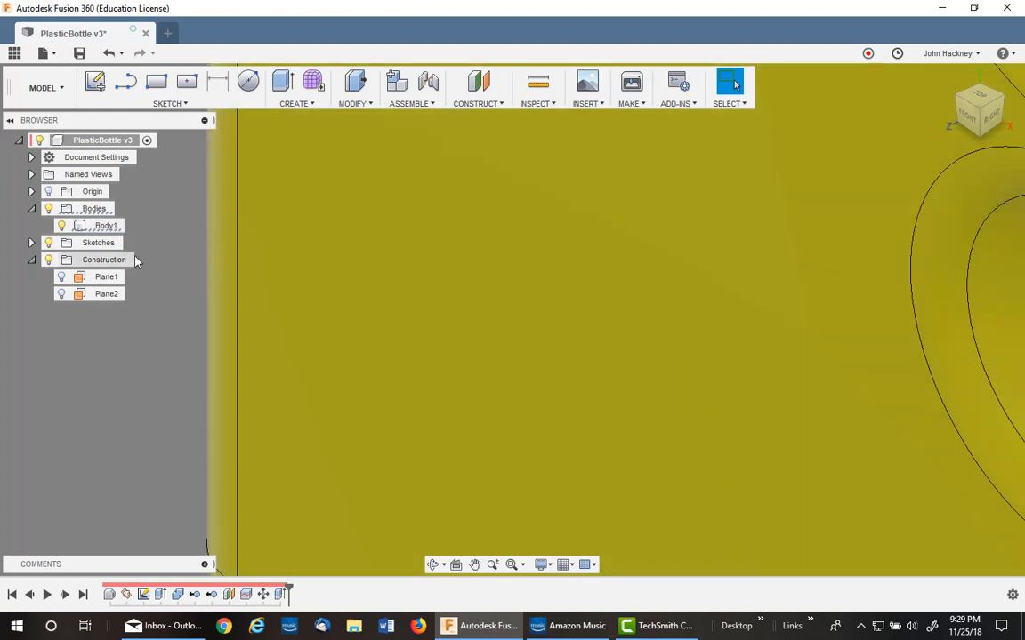
Step: Create a construction plane through the two opposite straight edges of the bottle's flat shoulder below the neck
click(106, 225)
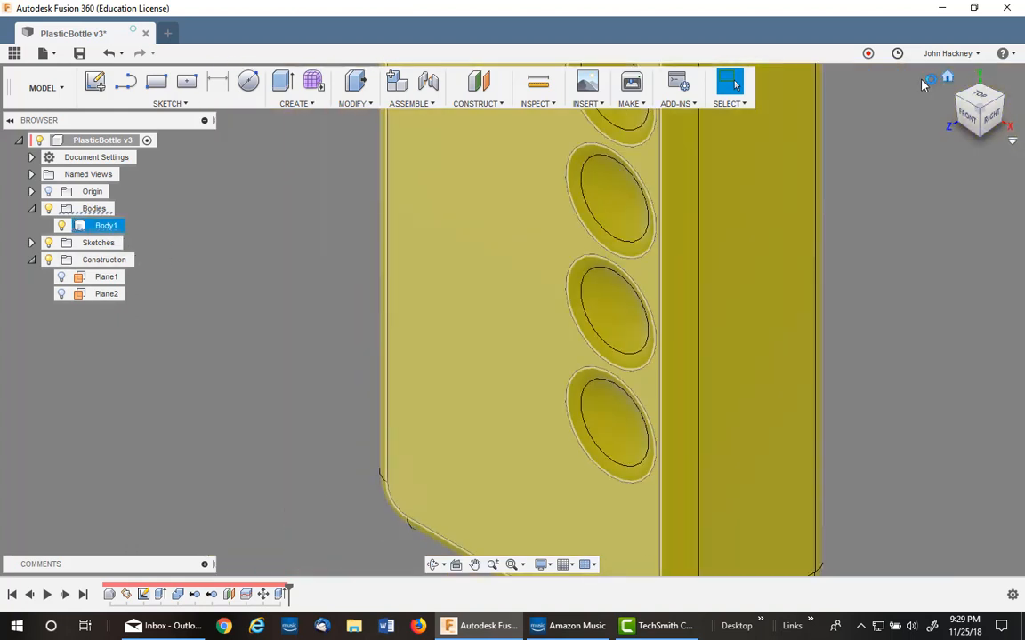
click(947, 77)
click(555, 167)
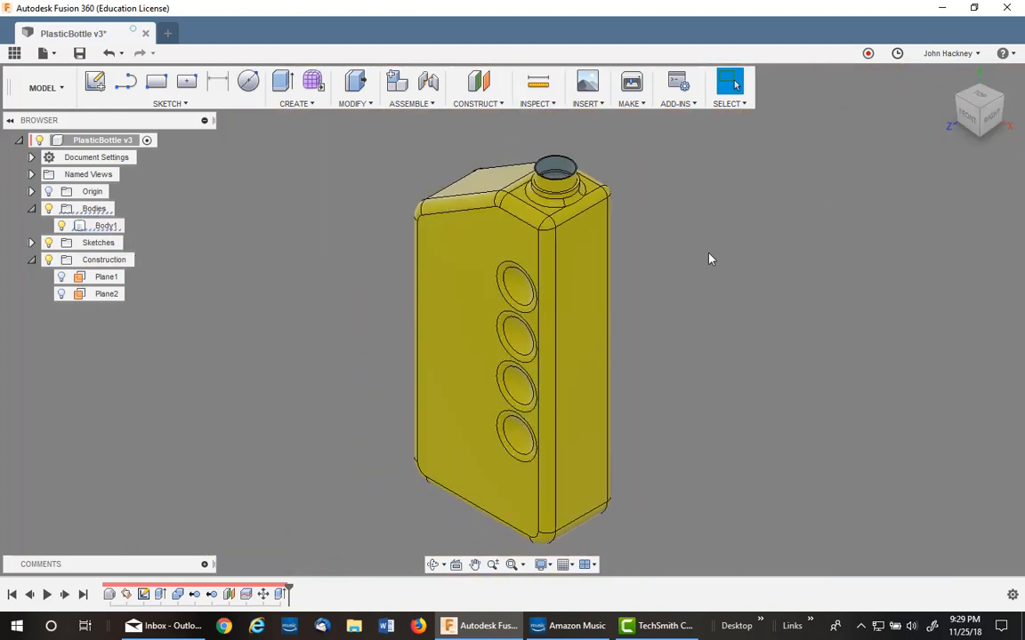
click(485, 105)
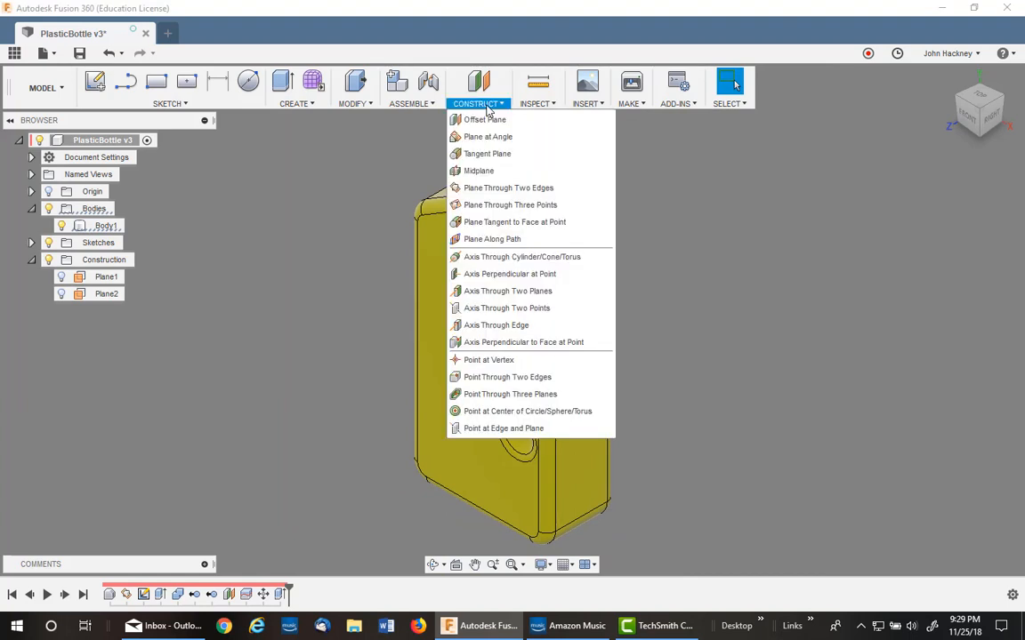
click(509, 187)
click(522, 219)
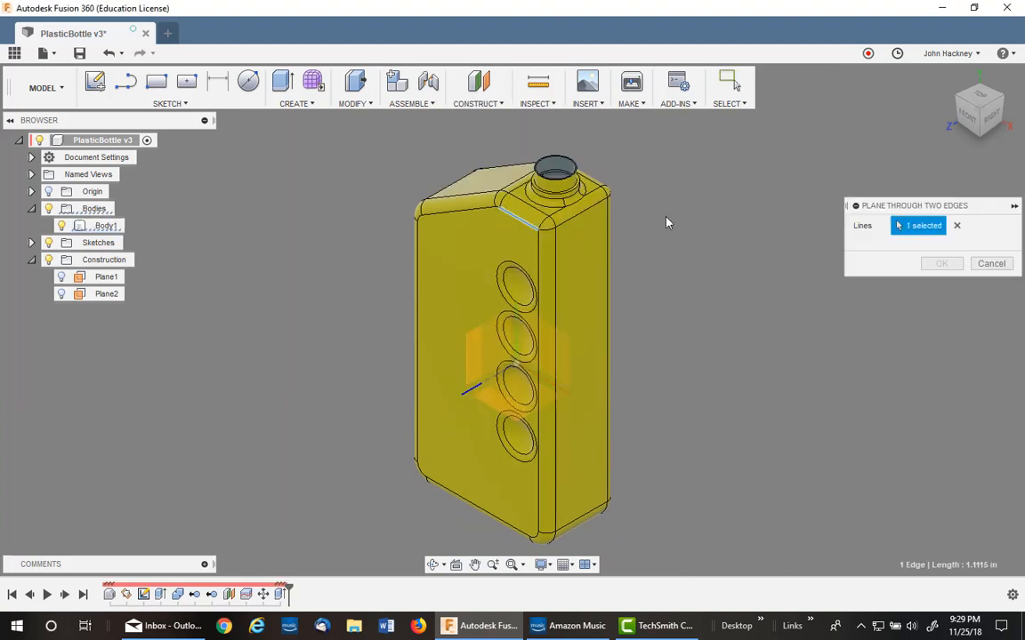
shift+middle_drag(667, 222, 512, 245)
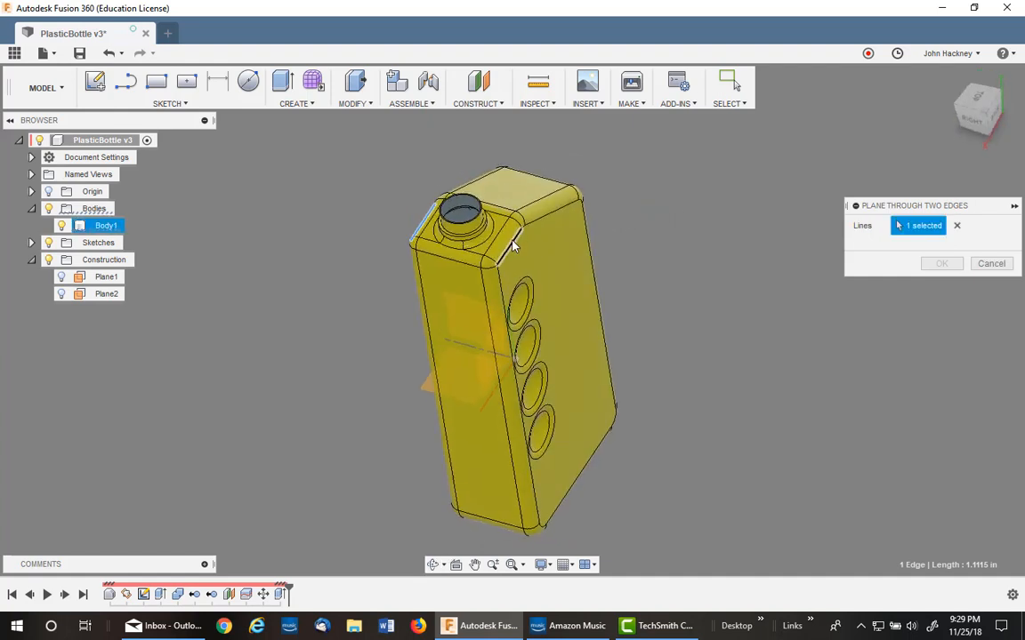
click(512, 245)
click(925, 267)
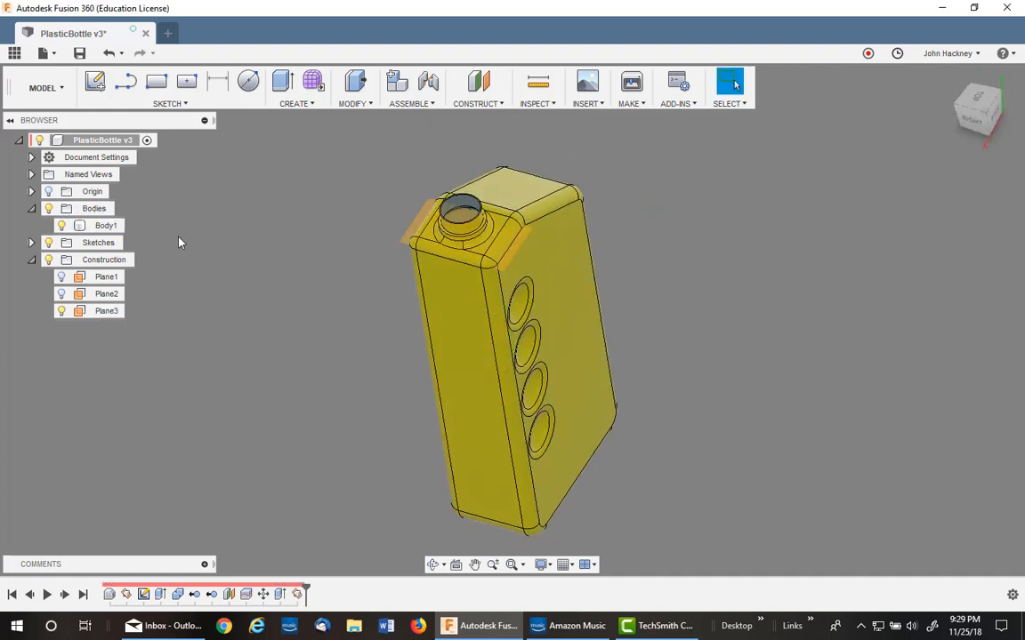
Step: Sketch a two-point rectangle on Plane3 that fully encloses the bottle's outline, and finish the sketch
click(948, 79)
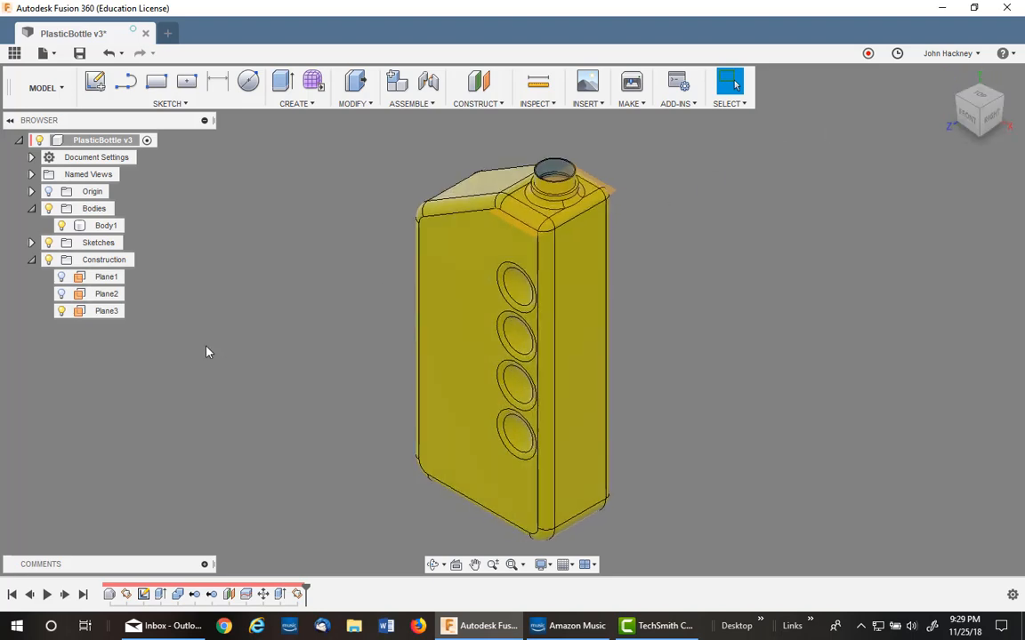
right_click(104, 313)
click(133, 339)
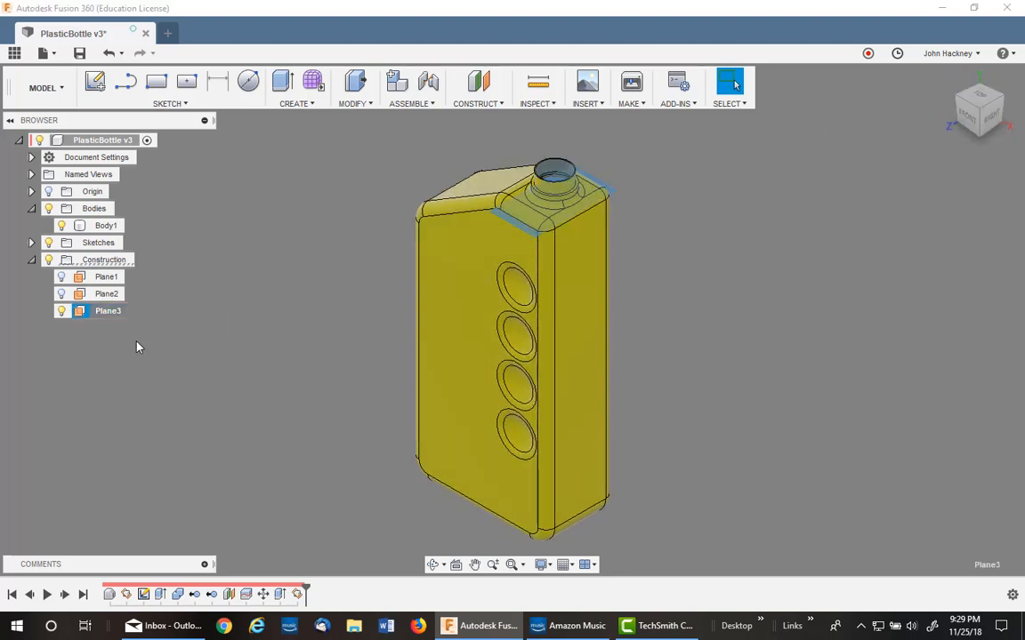
click(156, 81)
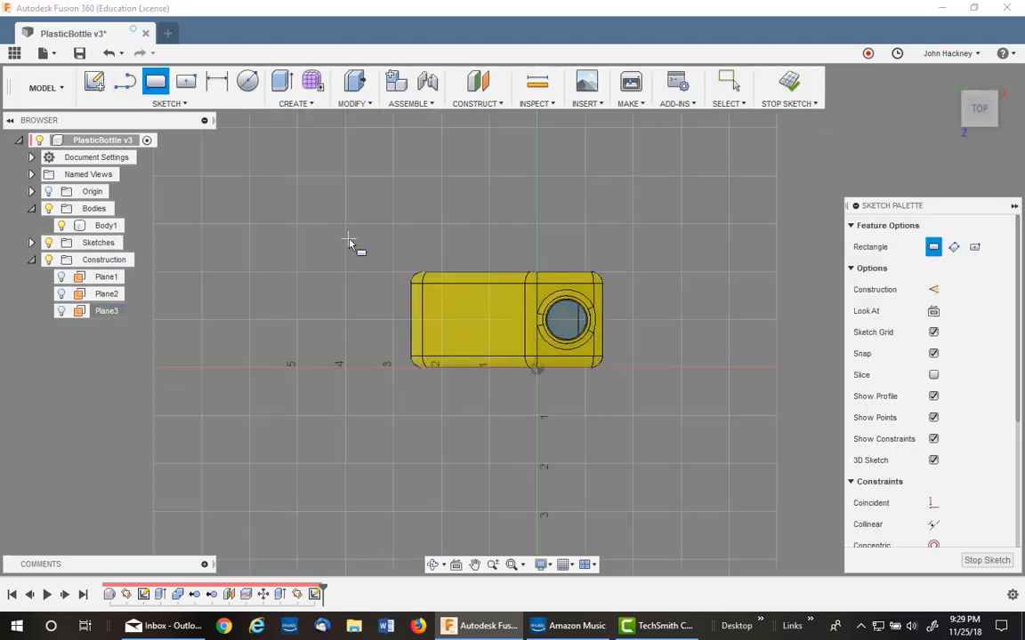
click(347, 238)
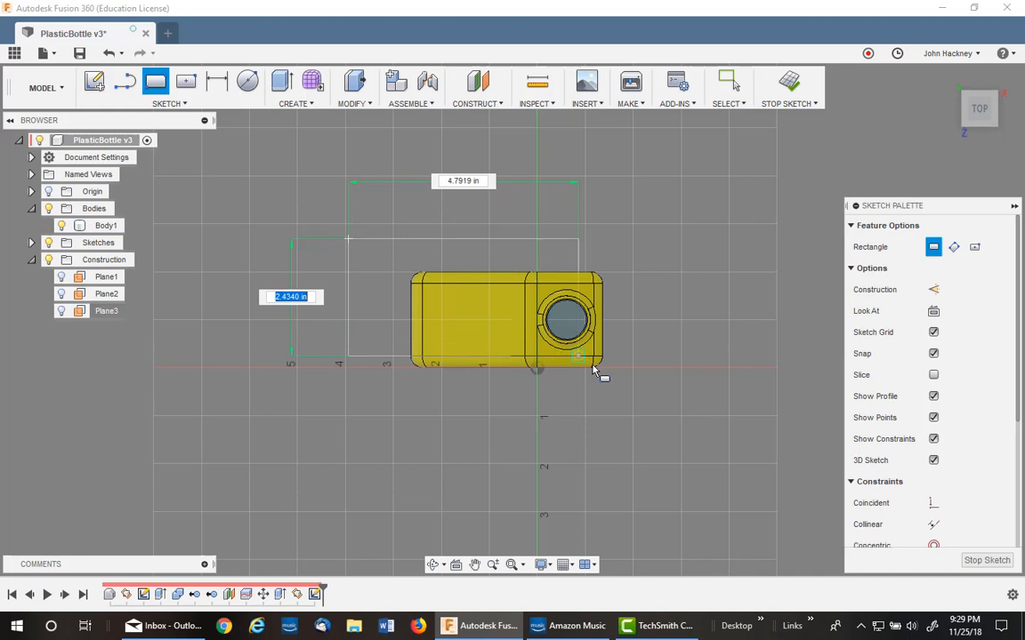
click(642, 412)
click(789, 83)
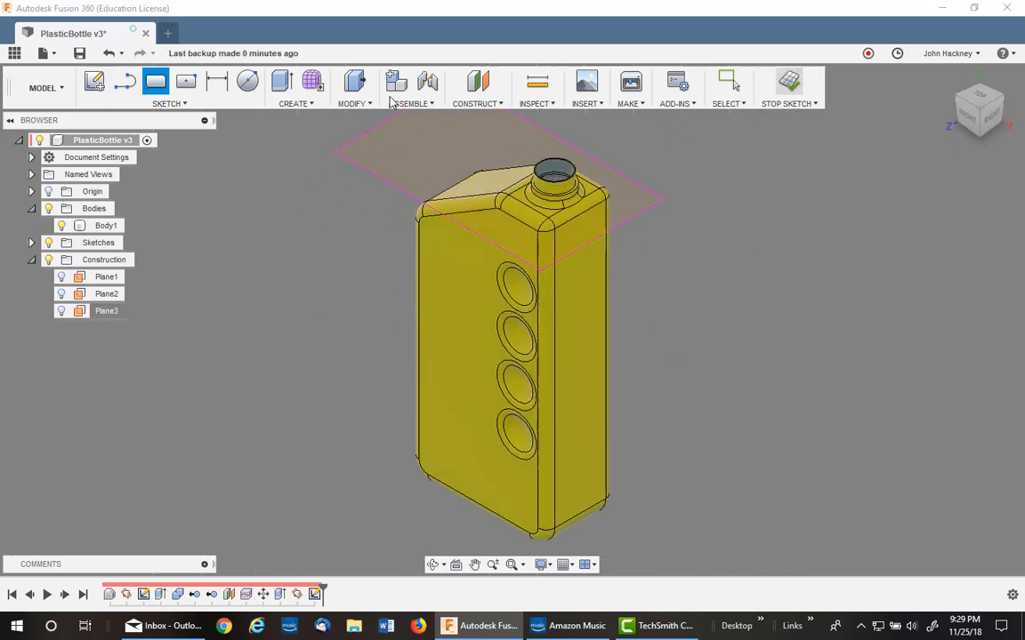
Step: Extrude the rectangle downward about 8.67 in past the bottle's base as a new body
click(438, 174)
key(e)
drag(498, 184, 515, 530)
click(933, 363)
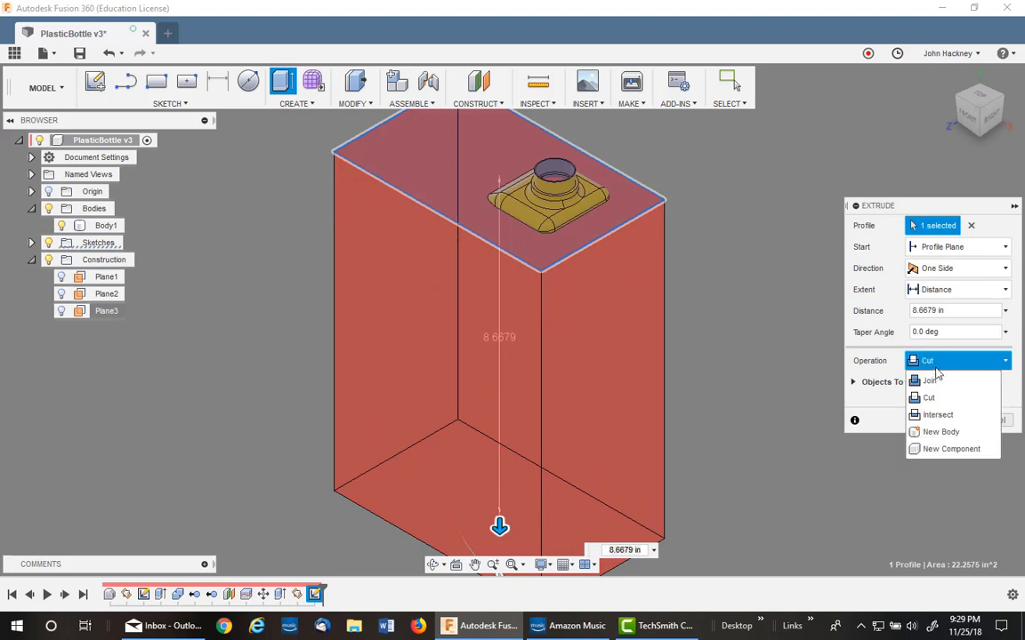
click(938, 432)
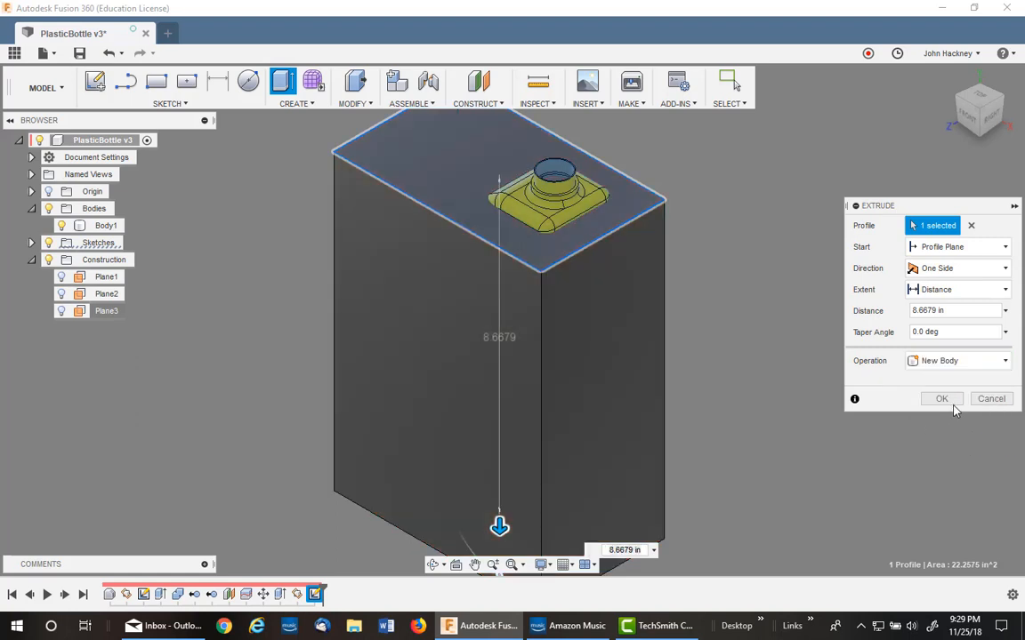
click(949, 401)
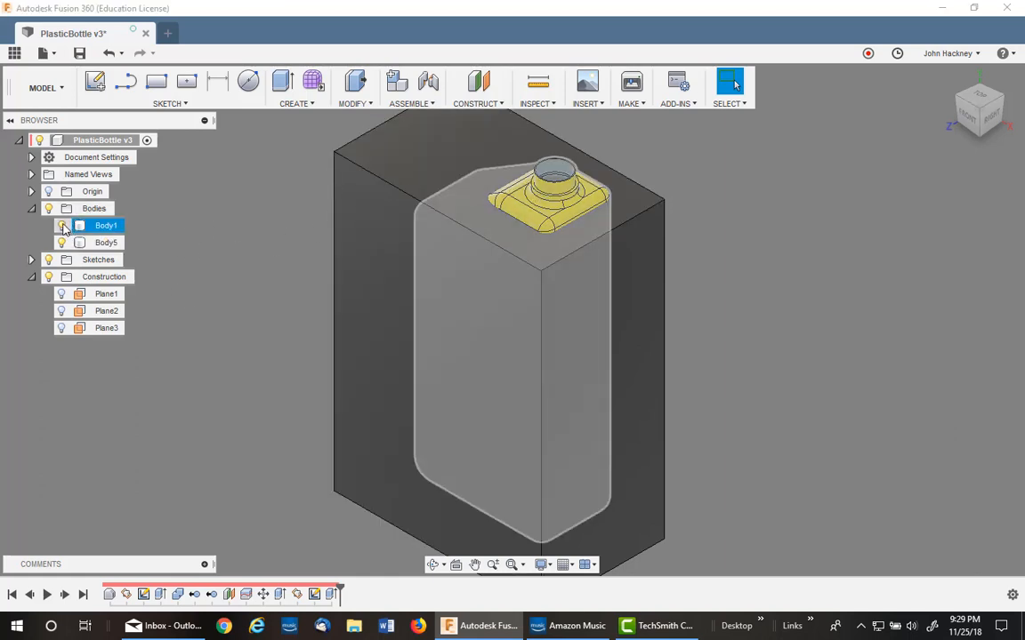
Step: Combine the bodies by cutting the bottle Body1 from the block Body5, keeping the tool body
click(62, 226)
click(62, 226)
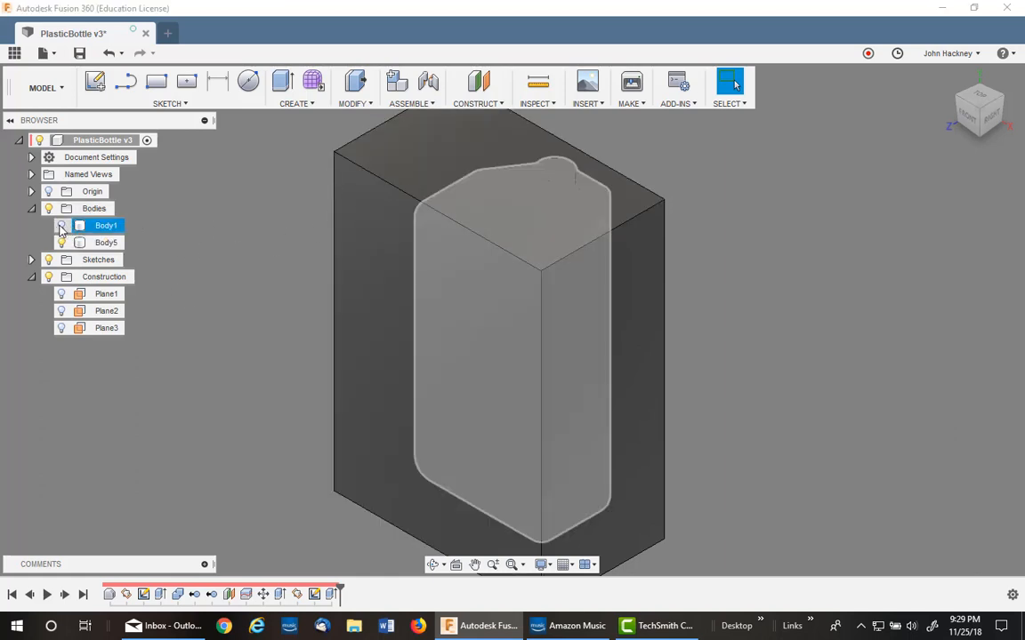
click(362, 104)
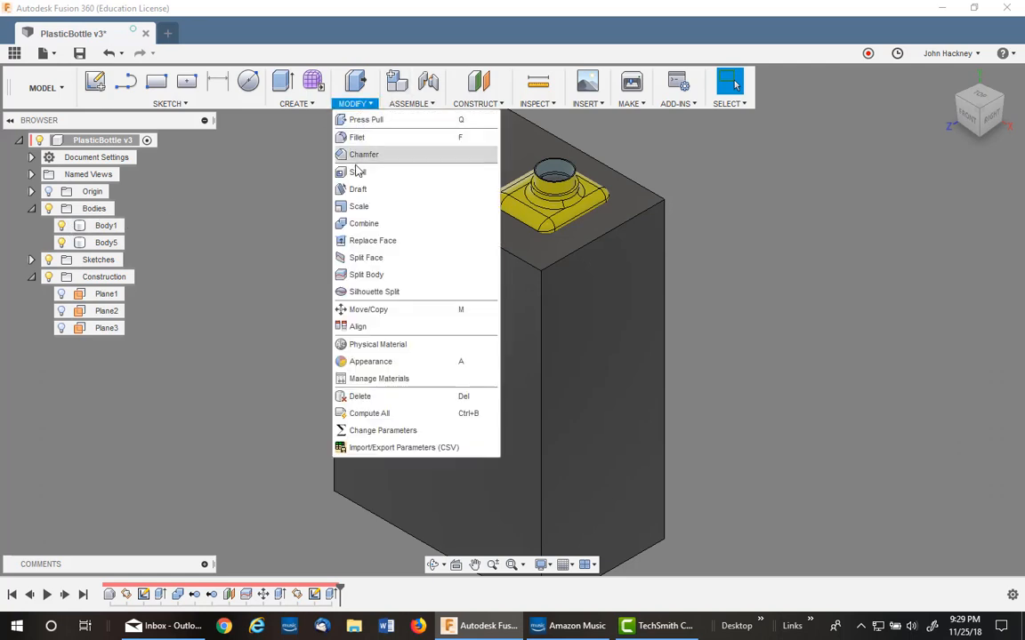
click(360, 224)
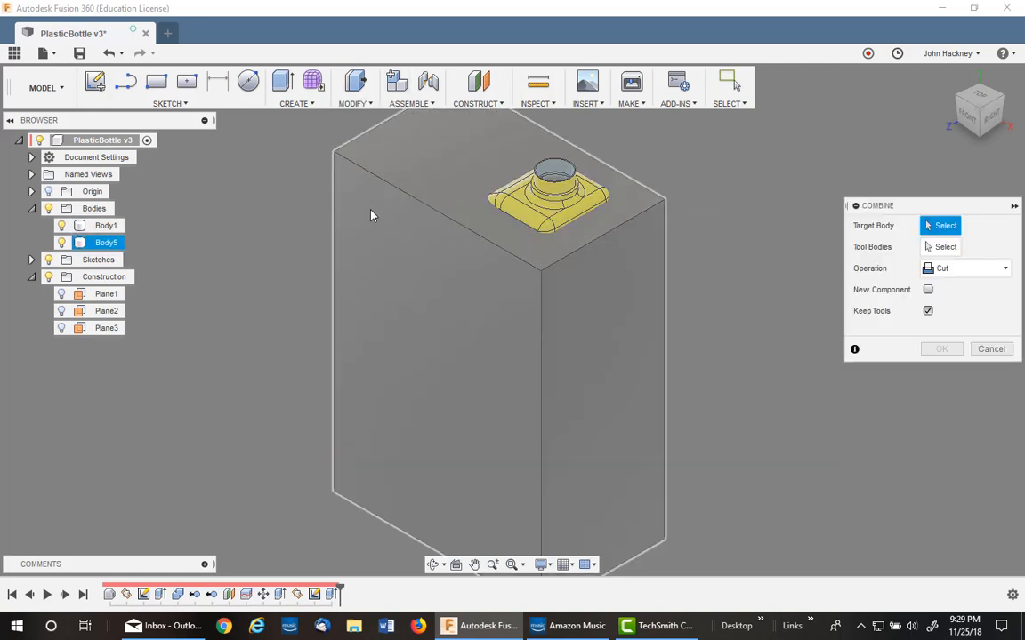
click(449, 222)
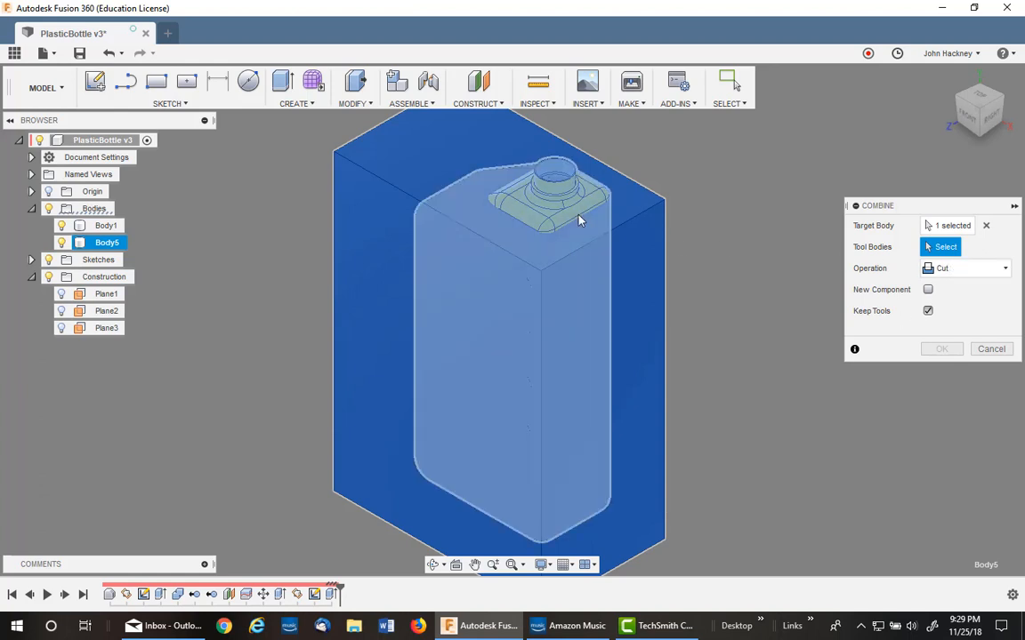
click(518, 188)
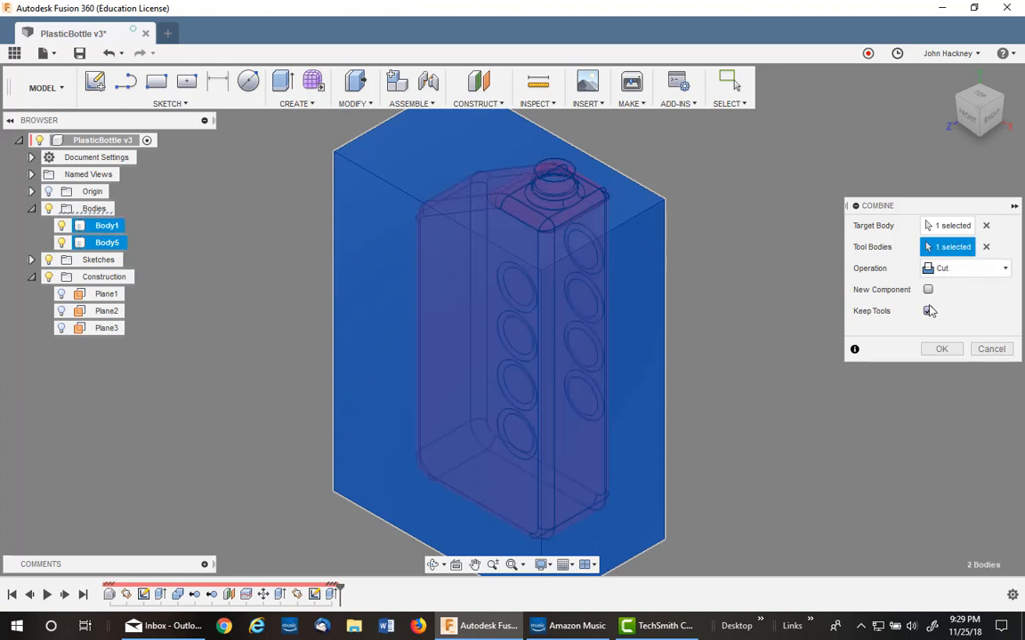
click(941, 349)
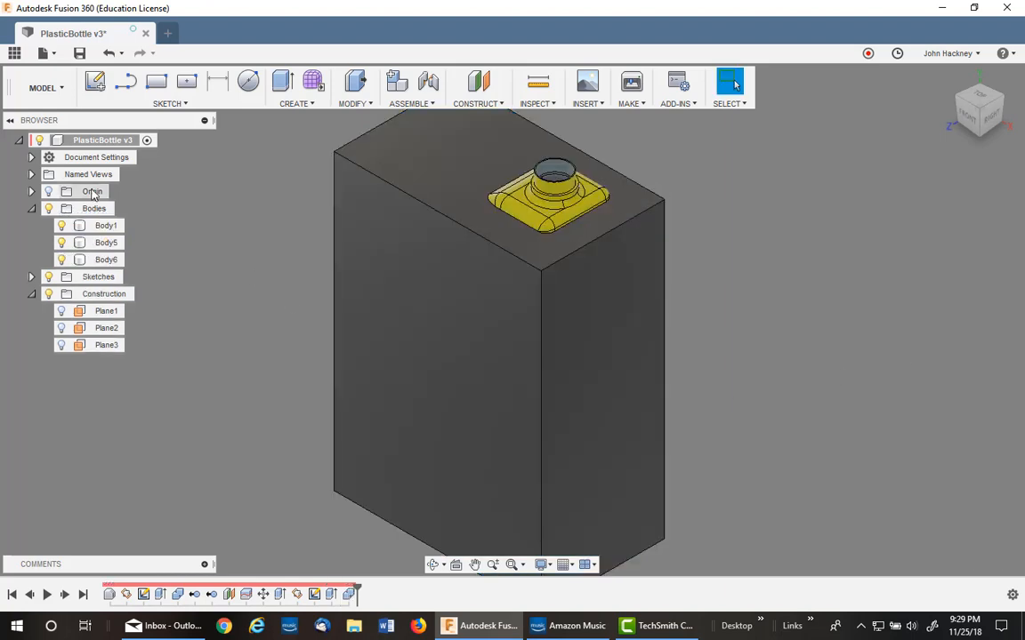
Step: Hide the bottle body Body1 and remove the outer block Body5, leaving the inner fill body
click(71, 227)
click(62, 228)
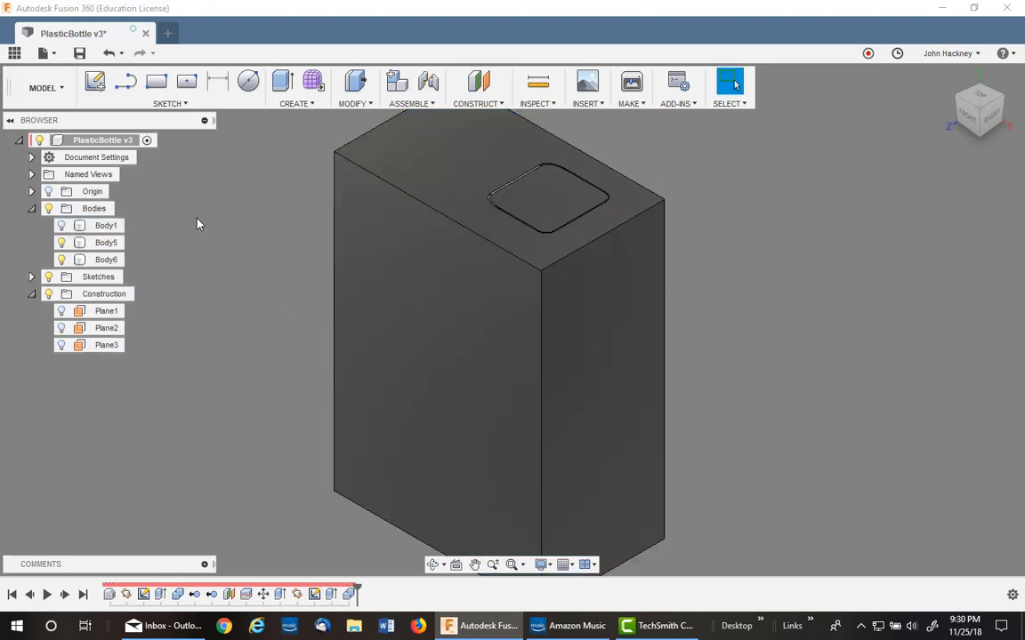
right_click(102, 244)
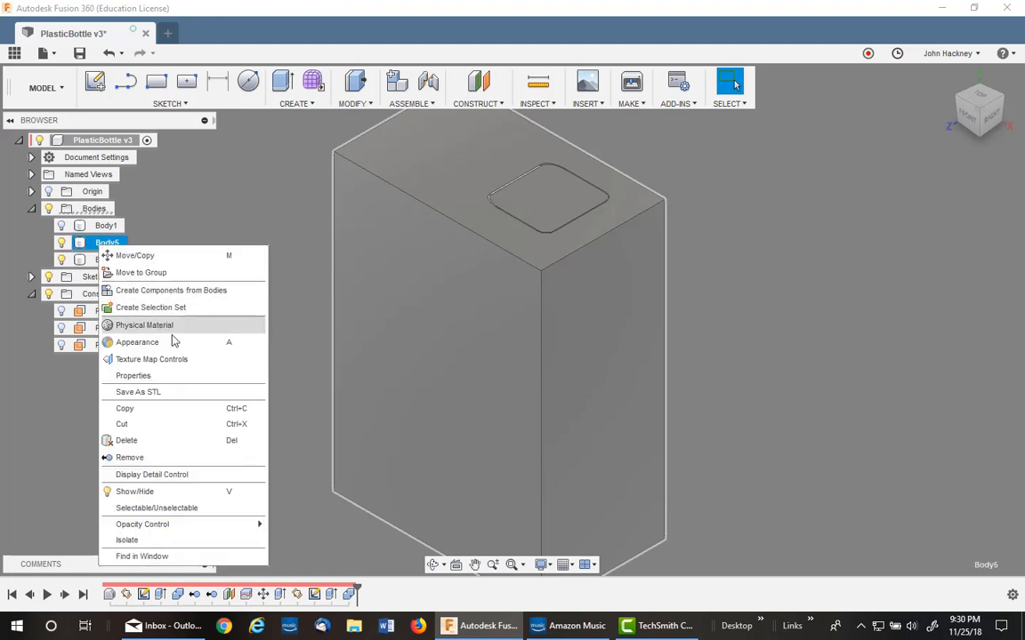
click(145, 458)
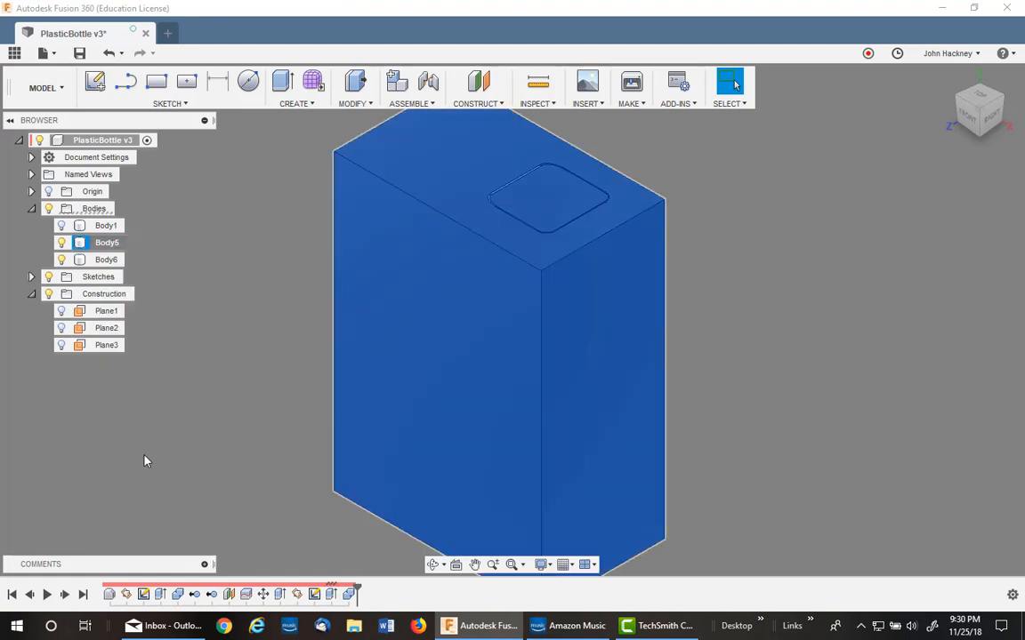
middle_drag(284, 222, 308, 204)
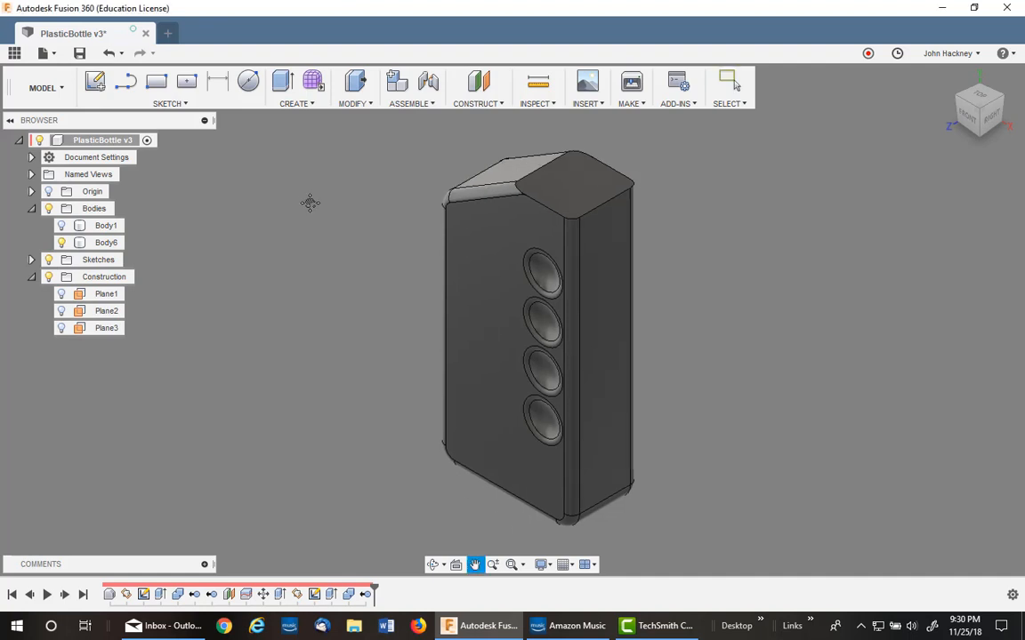
Step: Check the physical properties of the fill body Body6, and start a user parameter named New_Volume with No Units
right_click(104, 243)
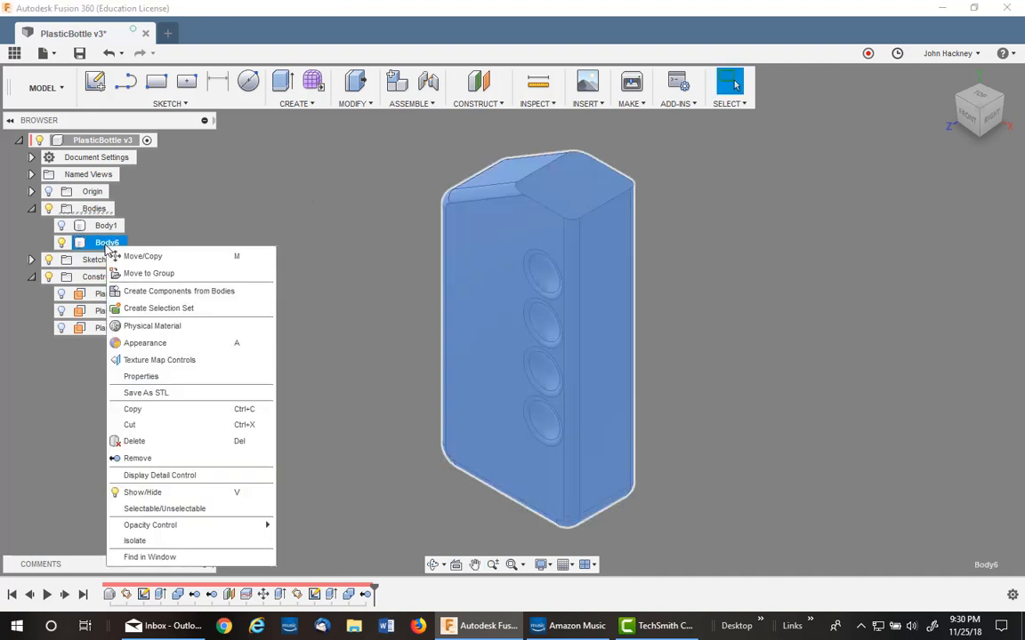
click(177, 379)
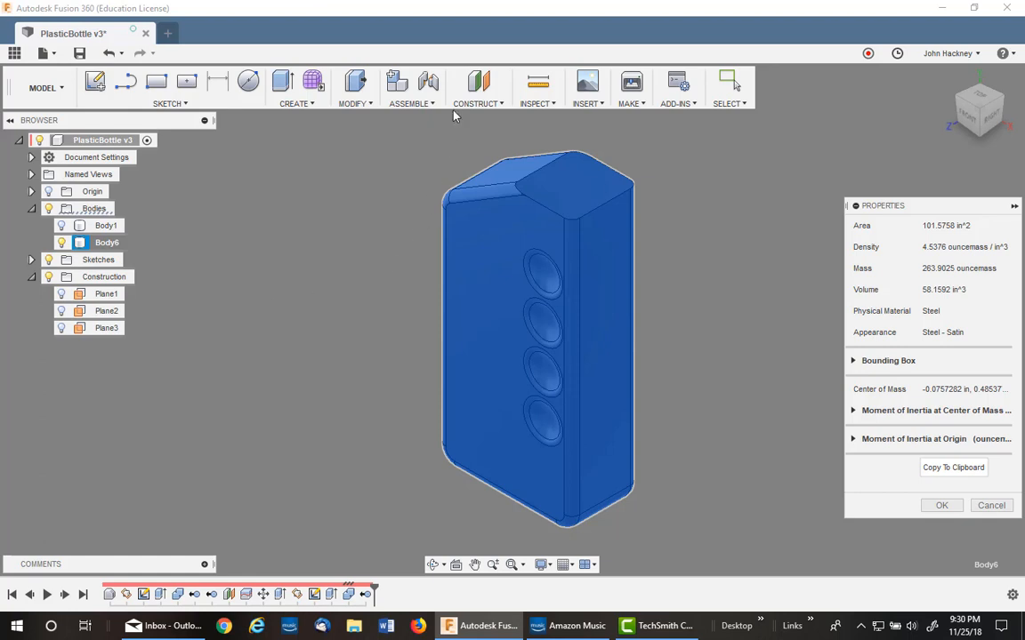
click(354, 104)
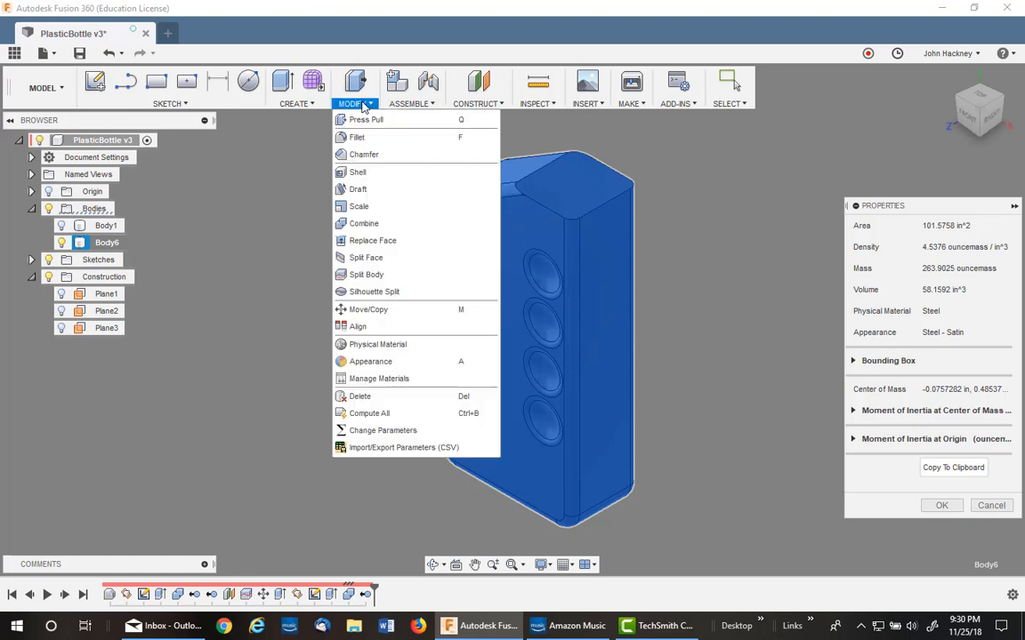
click(356, 432)
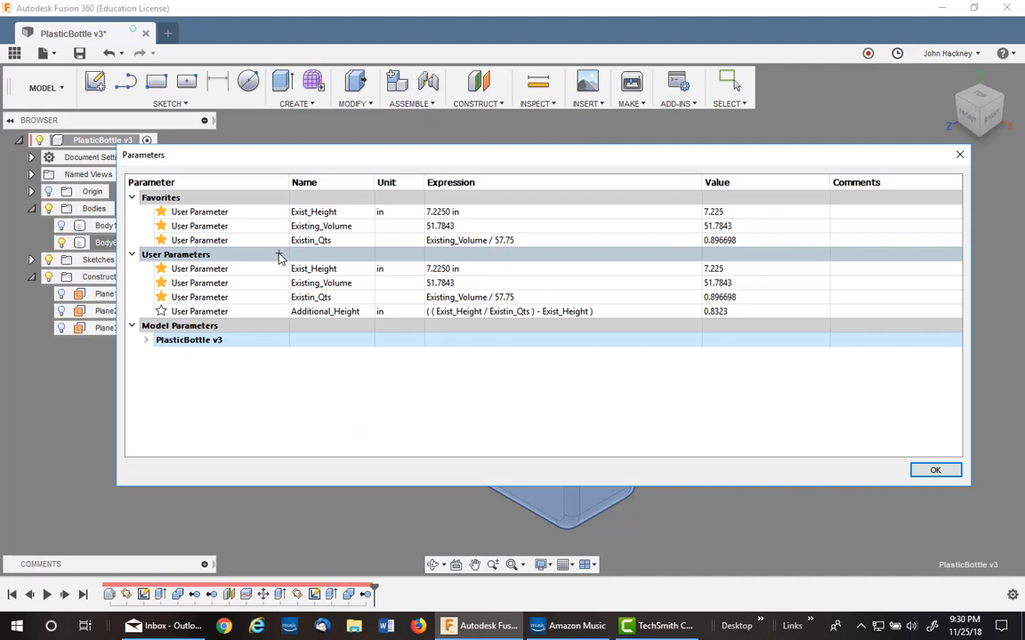
click(279, 255)
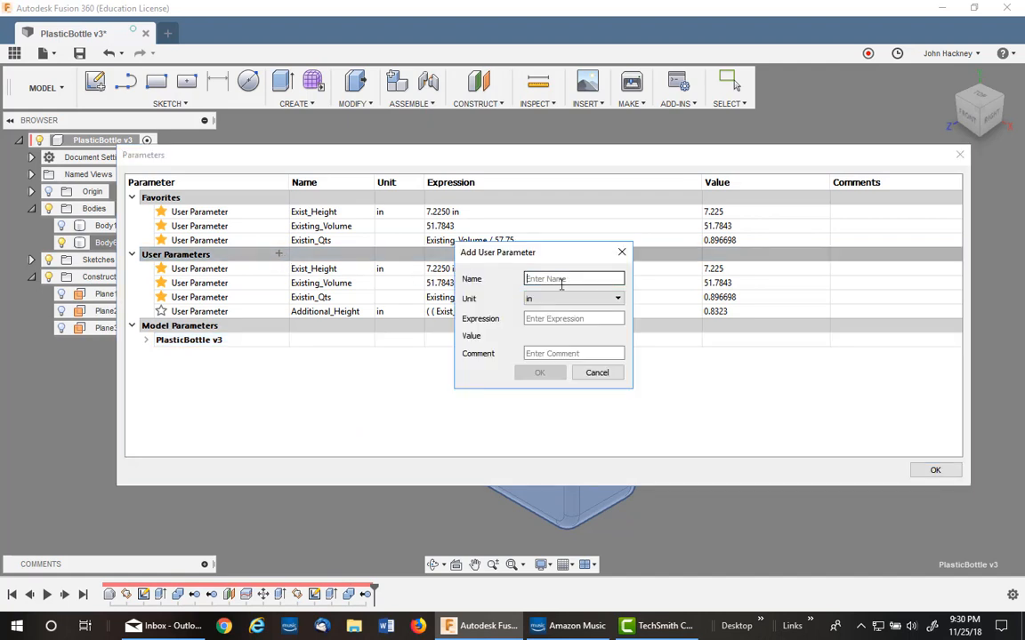
text(New_Volume)
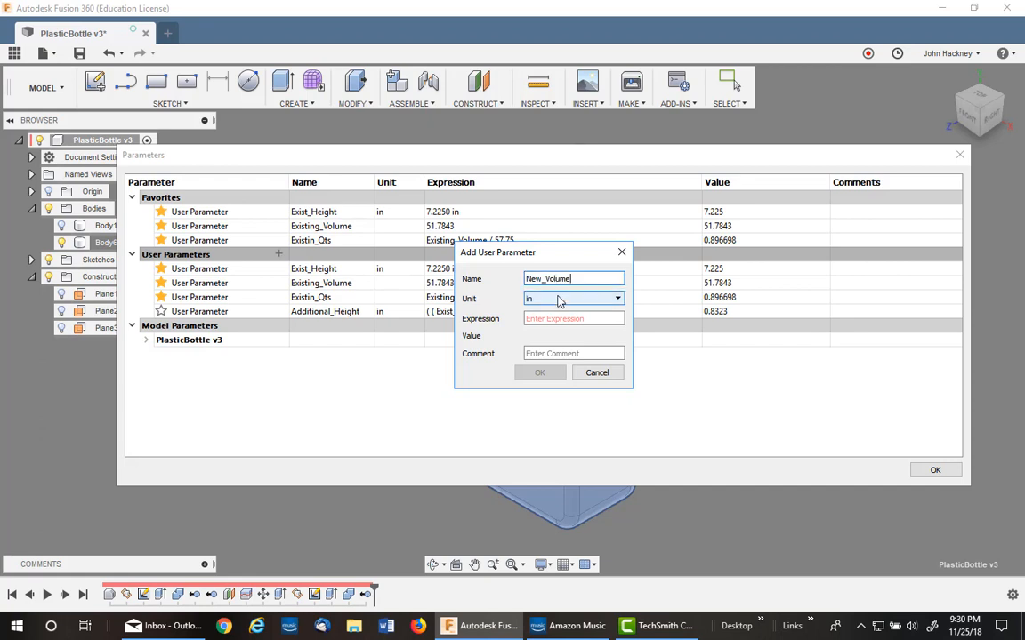
click(583, 298)
click(557, 313)
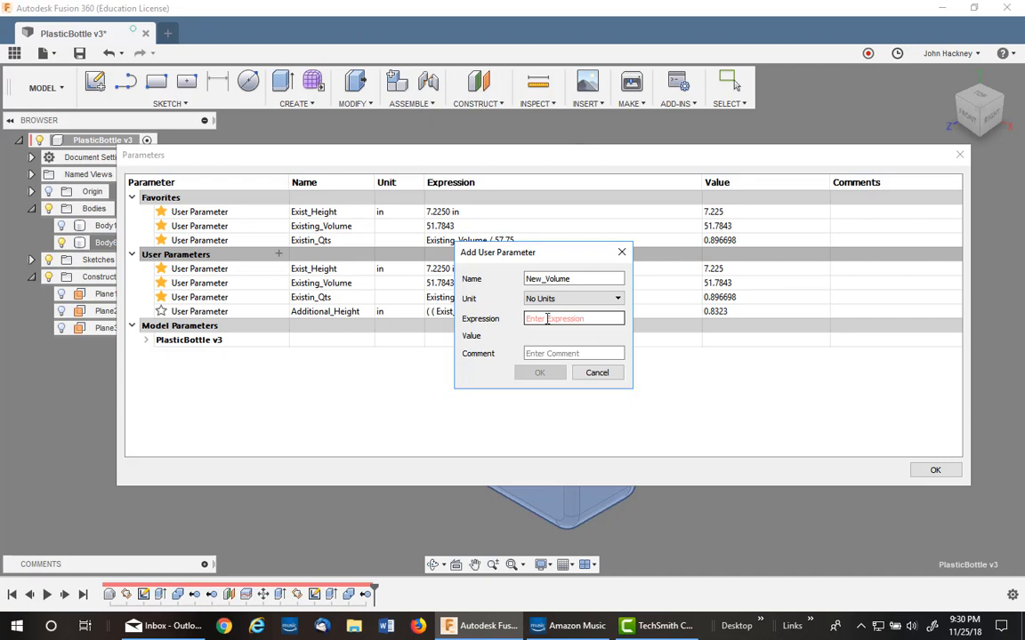
Step: Give New_Volume the expression 58.1592/57.75 to convert the fill volume to quarts, and accept the parameters
click(552, 318)
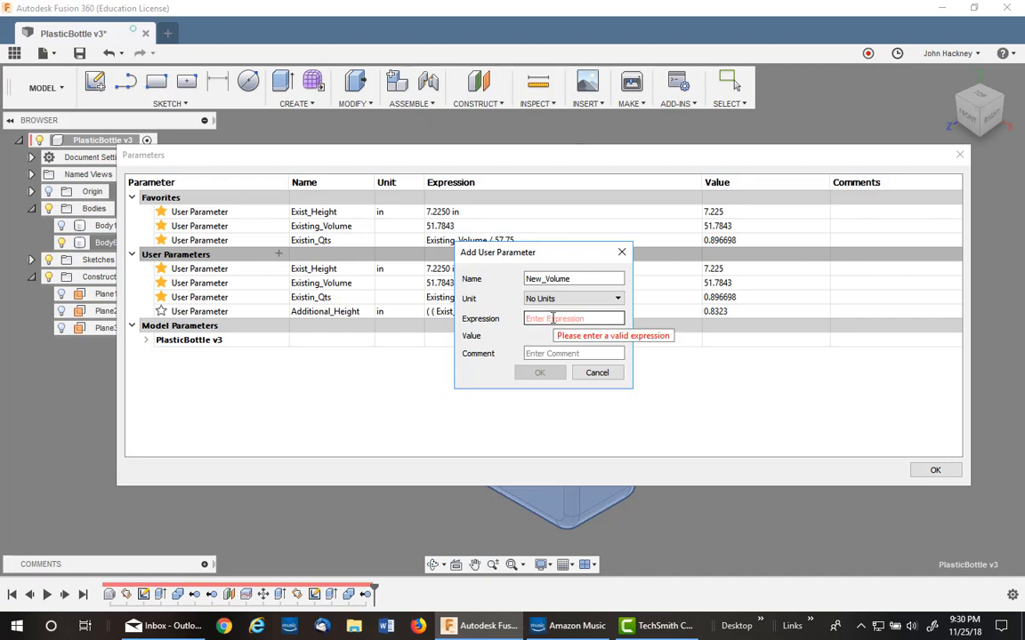
text(58)
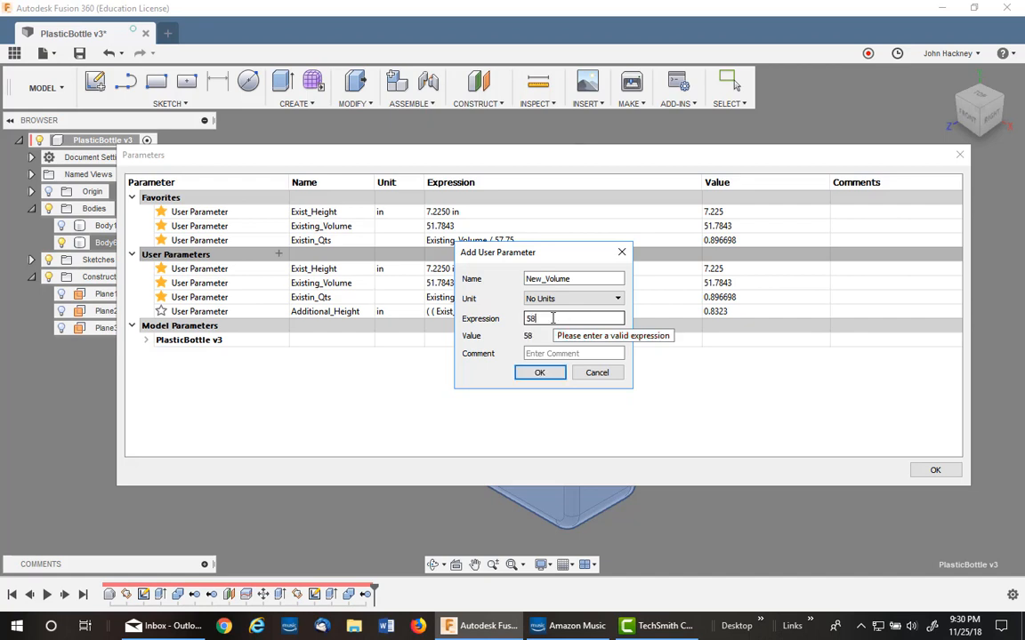
text(.1592)
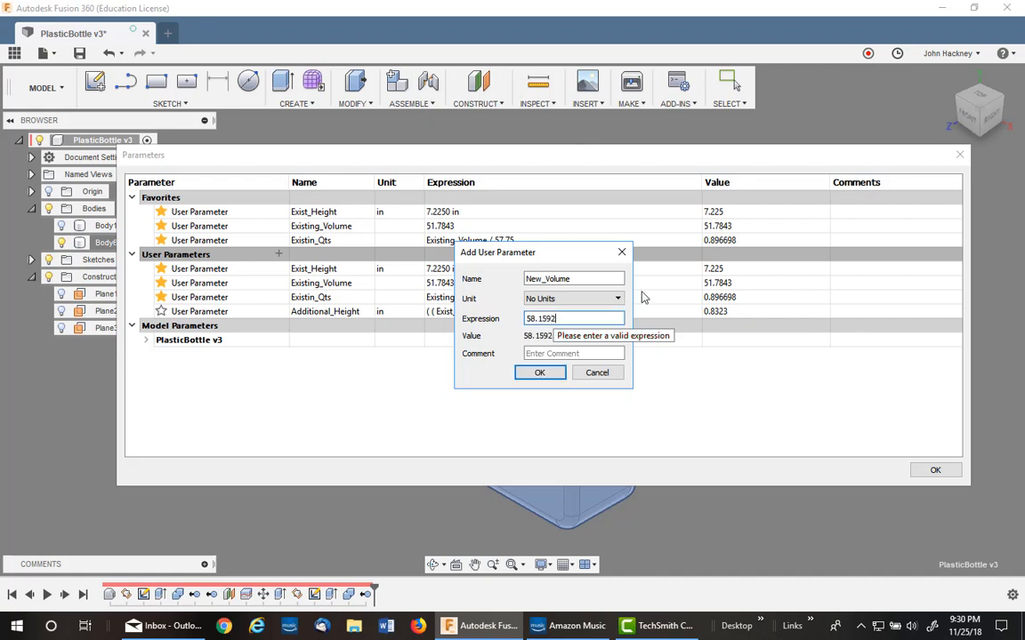
text(/)
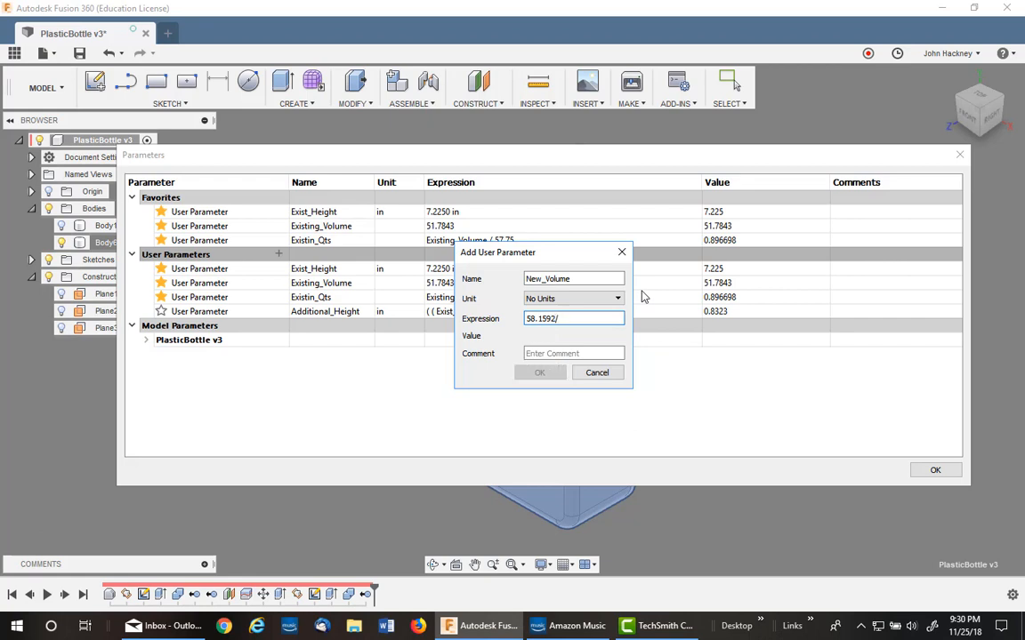
text(57)
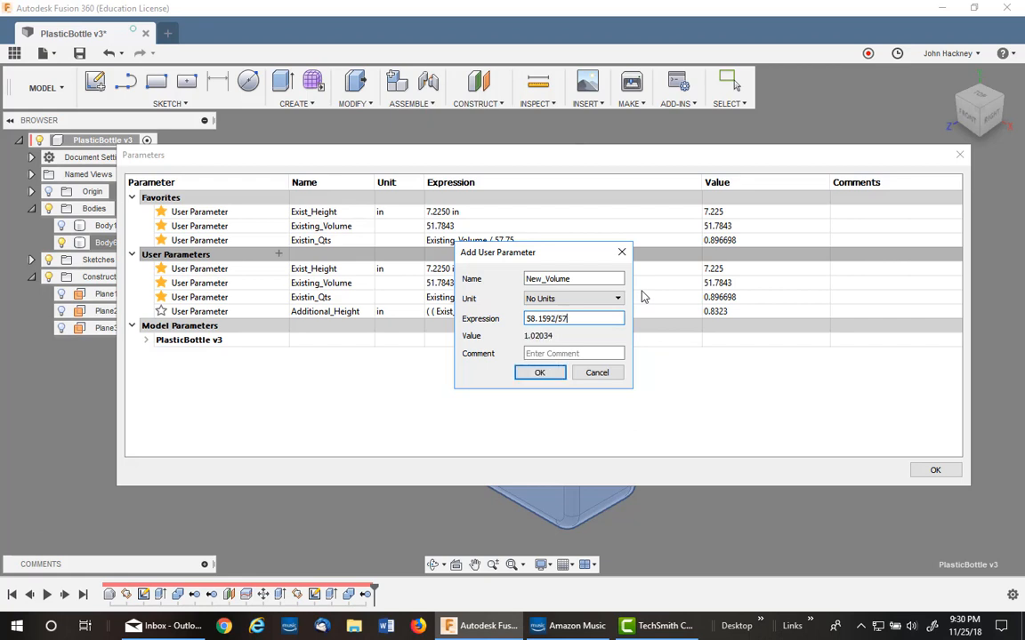
text(.75)
click(541, 374)
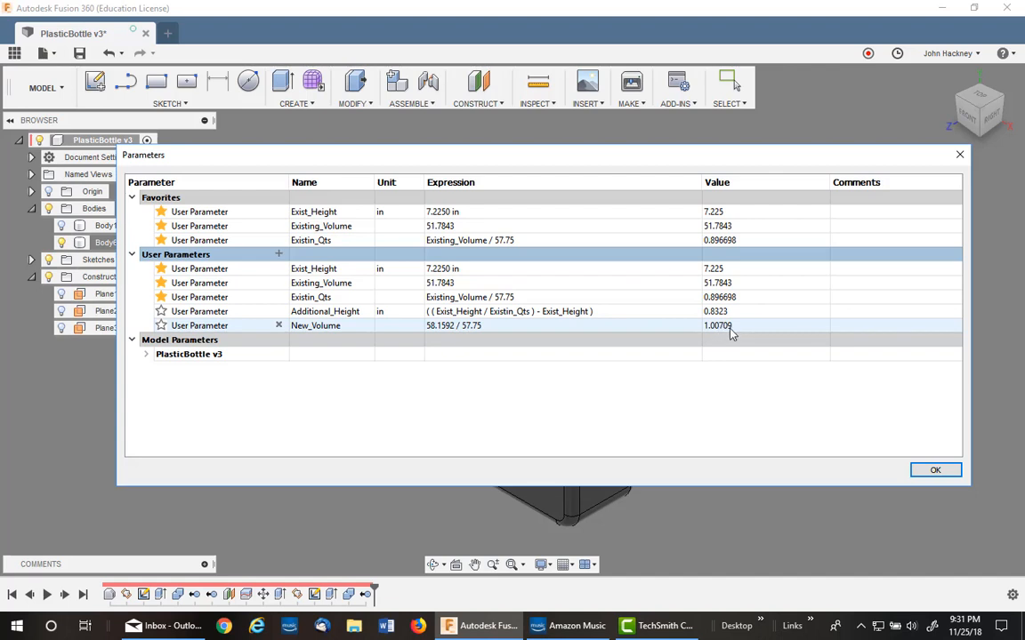
click(931, 473)
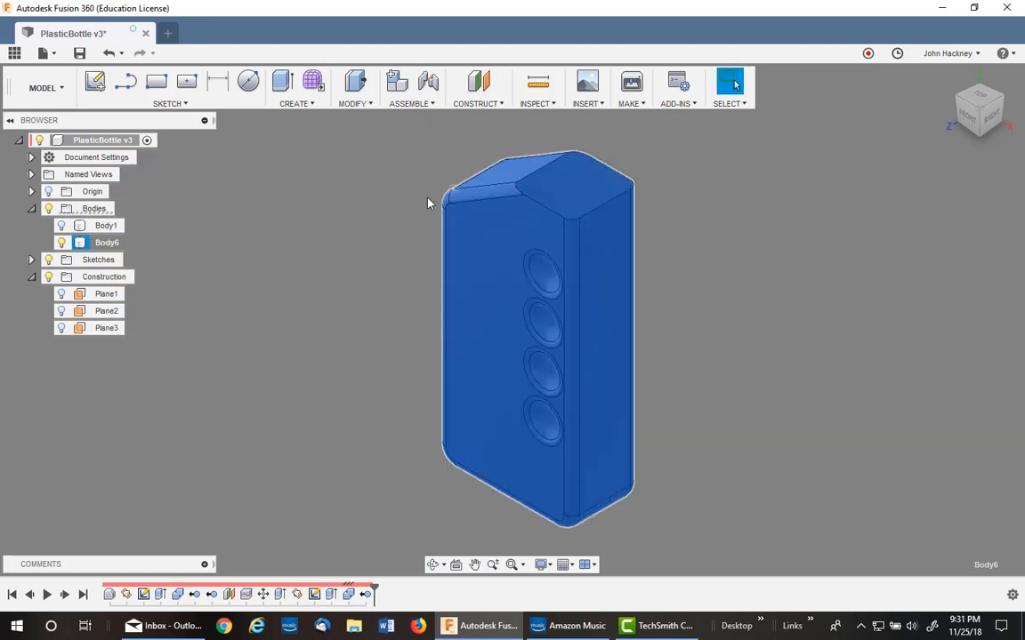
Step: Remove the fill body Body6 and show the bottle body Body1 again
right_click(90, 249)
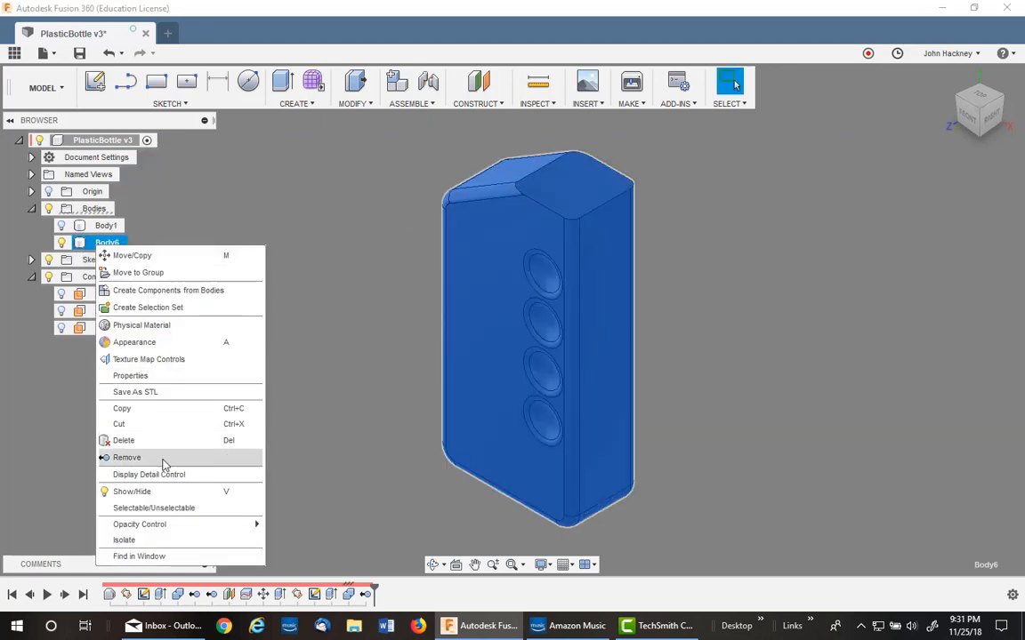
click(161, 457)
click(62, 225)
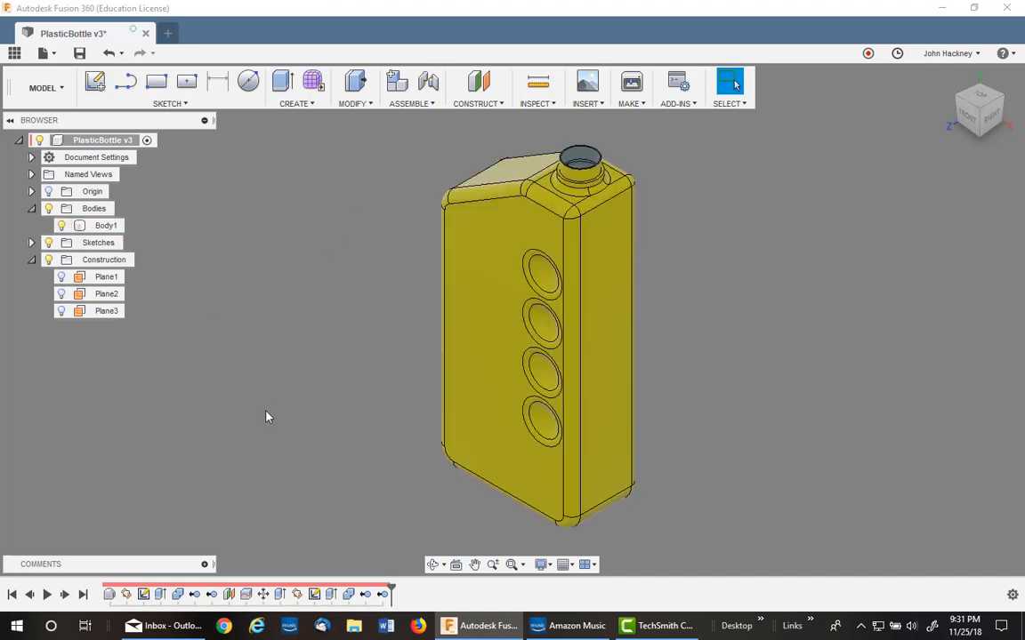
Step: Save a copy of the design under the name PlasticBottle- New Volume
click(53, 55)
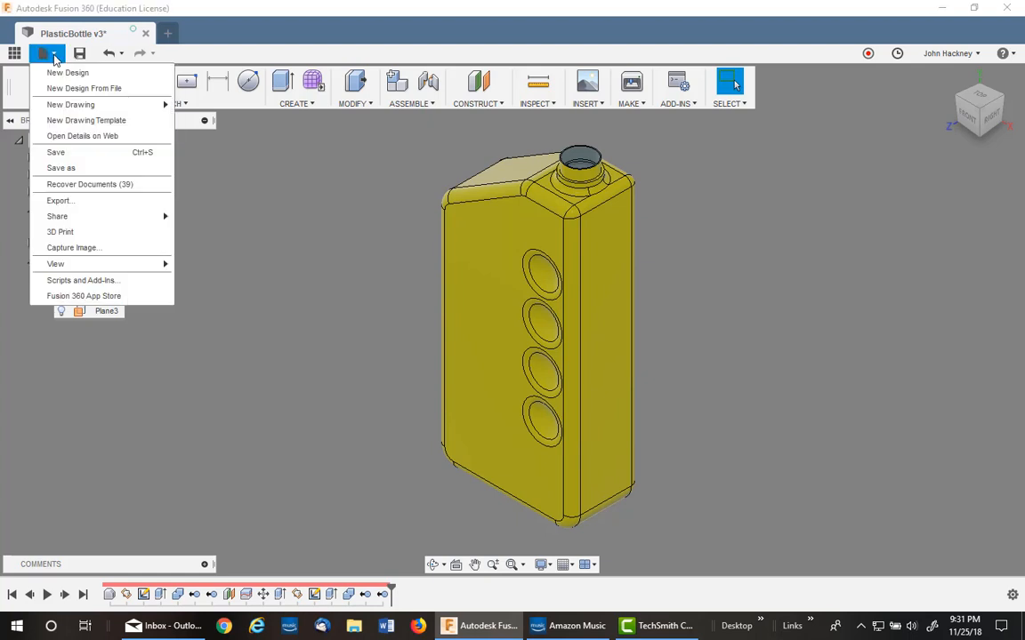
click(79, 169)
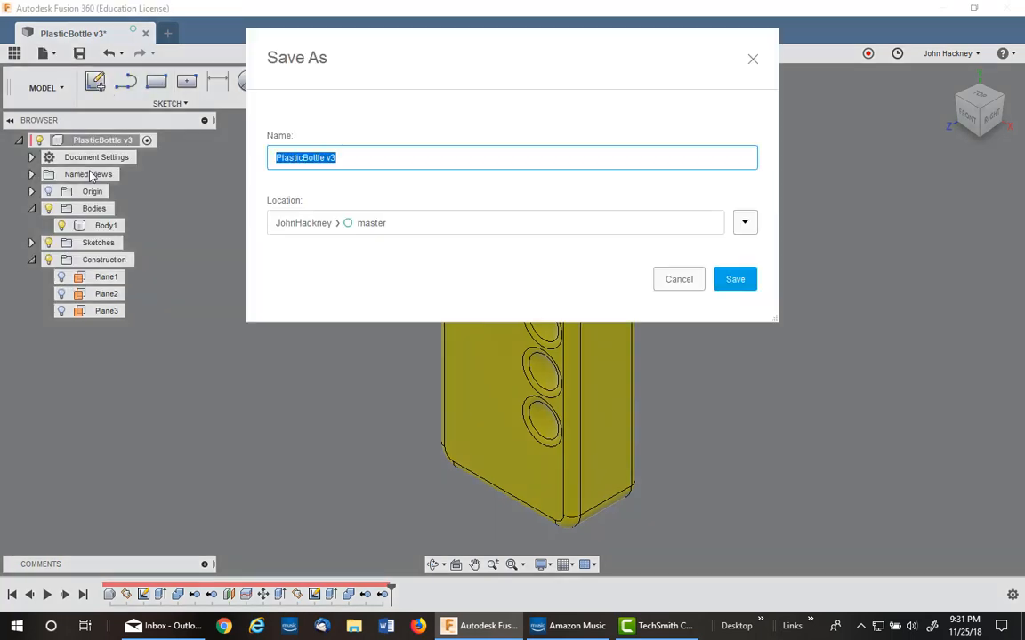
click(349, 161)
key(BackSpace)
key(BackSpace)
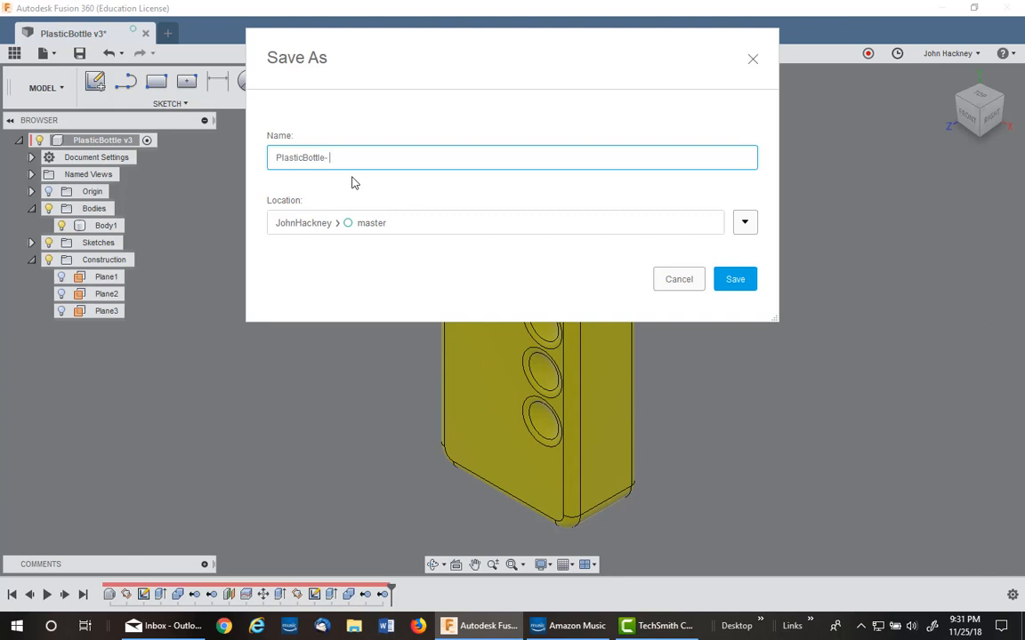
text(- New Volume)
key(Return)
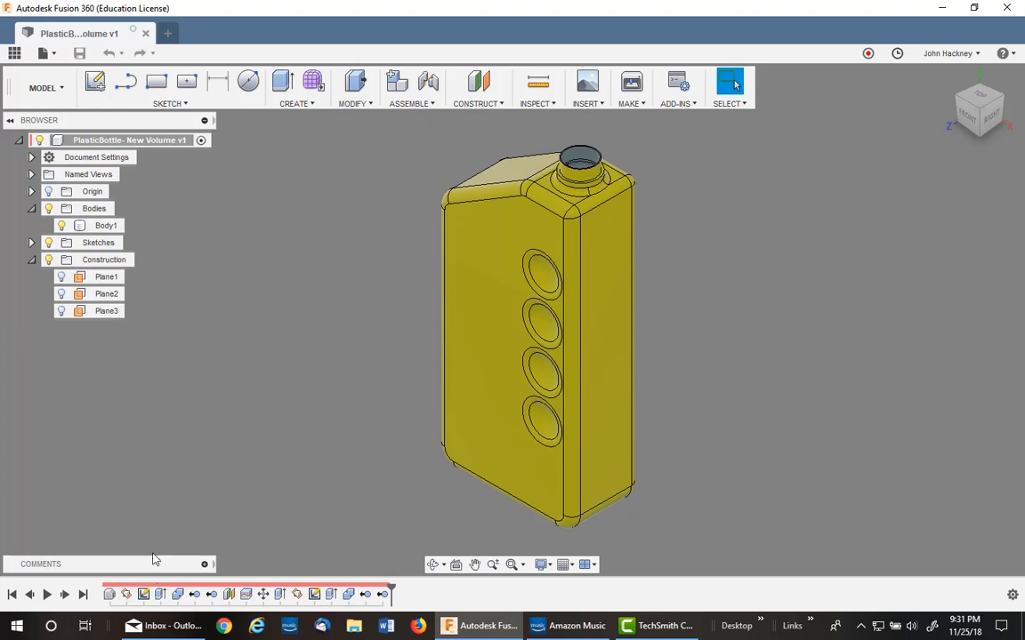
Step: Derive the bottle body Body1 into a new design
click(298, 103)
click(299, 135)
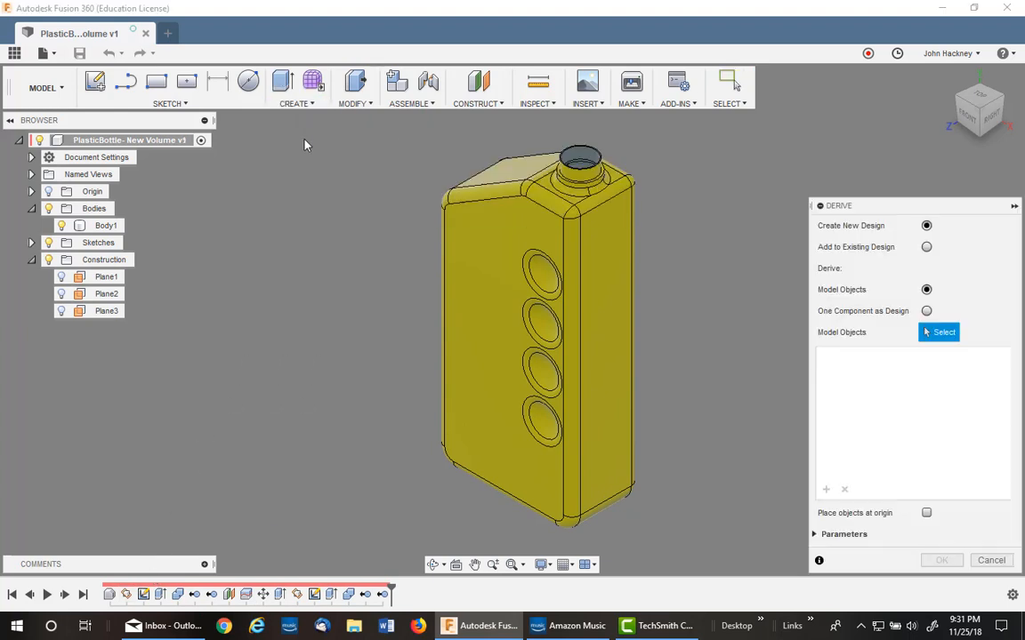
click(105, 225)
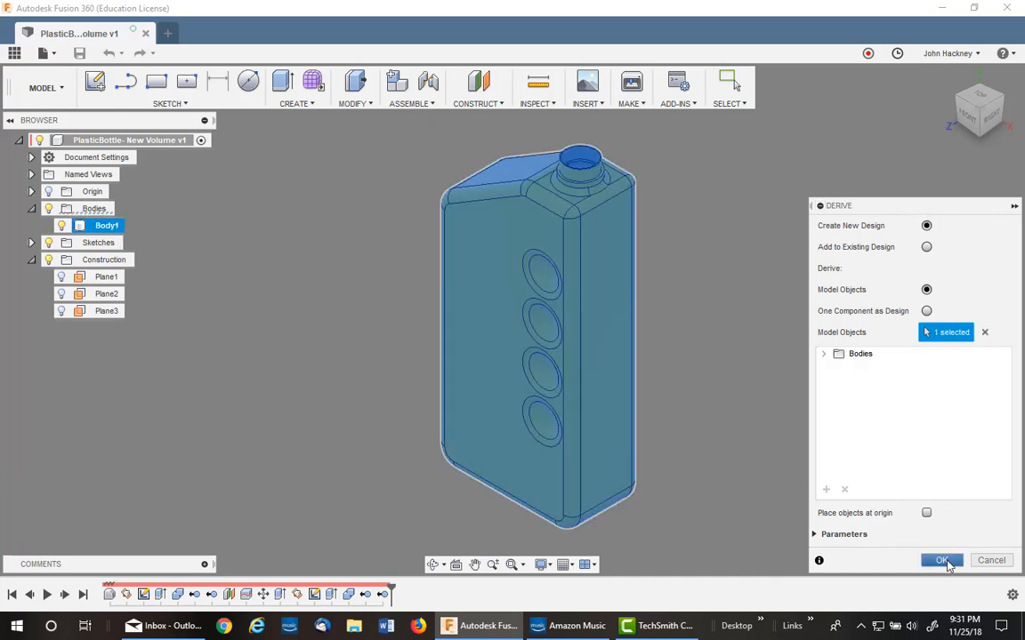
click(945, 561)
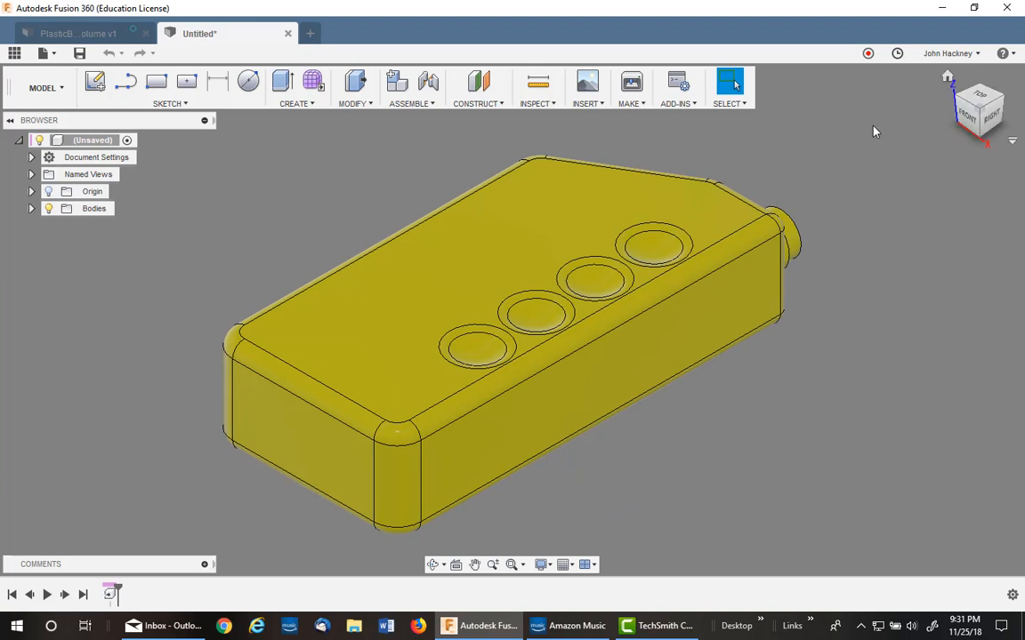
Step: Break the derive feature's link to the source design in the new design
right_click(110, 594)
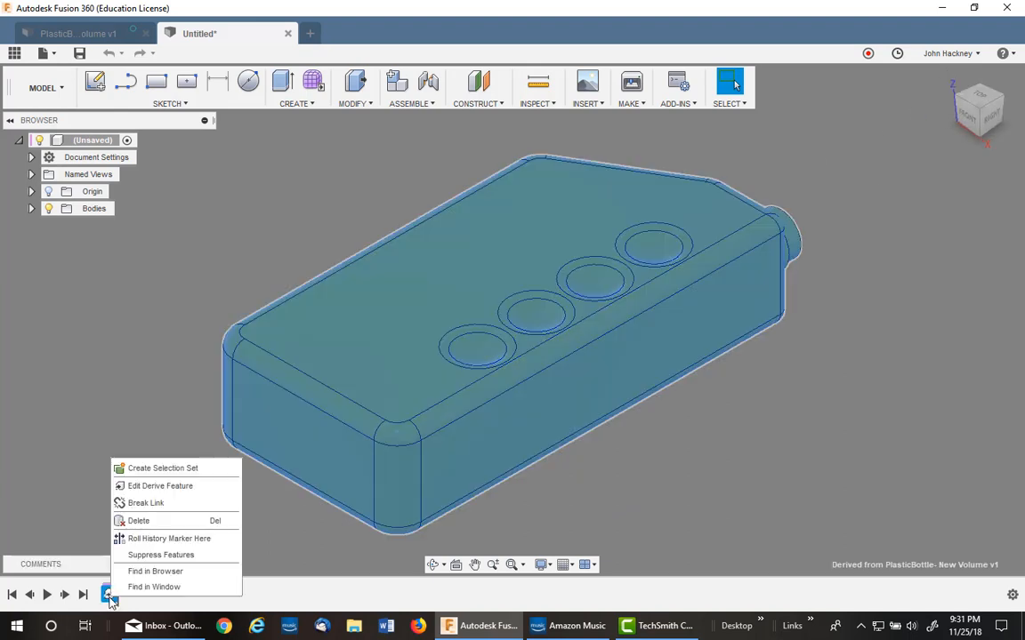
click(148, 504)
click(515, 383)
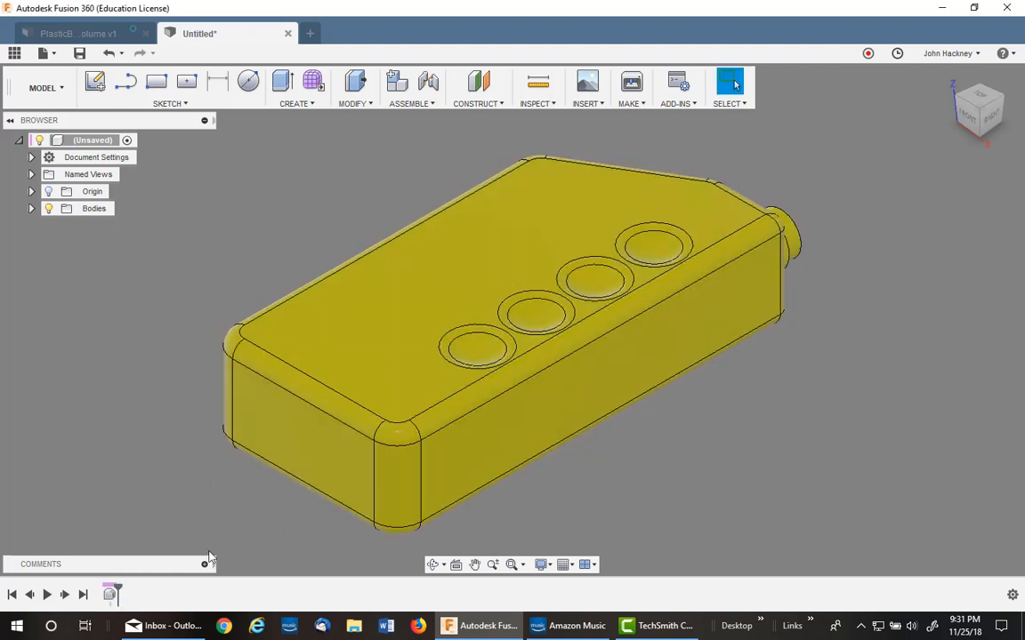
drag(972, 94, 766, 300)
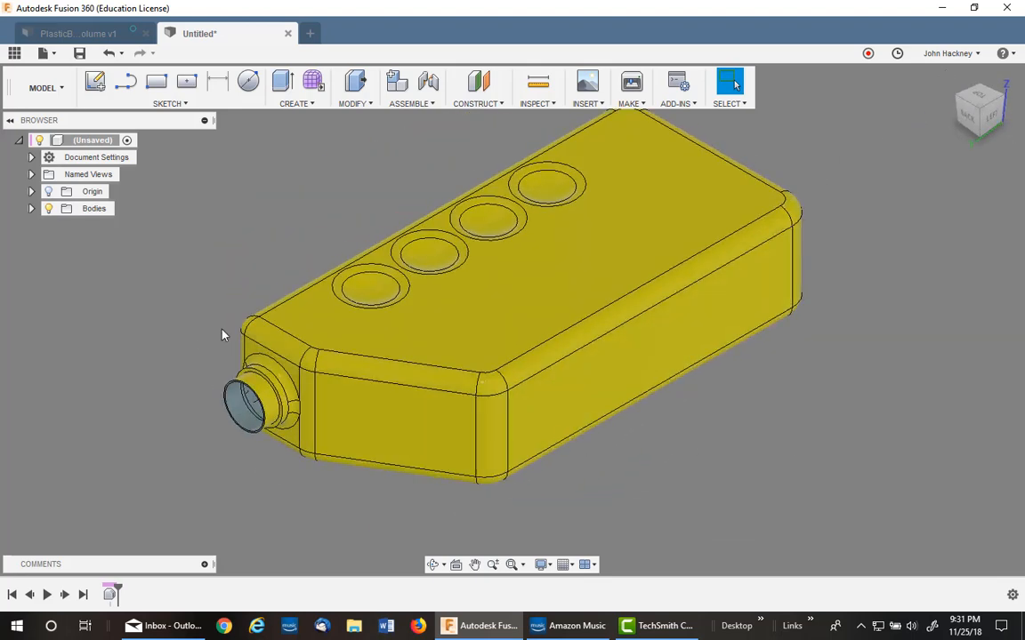